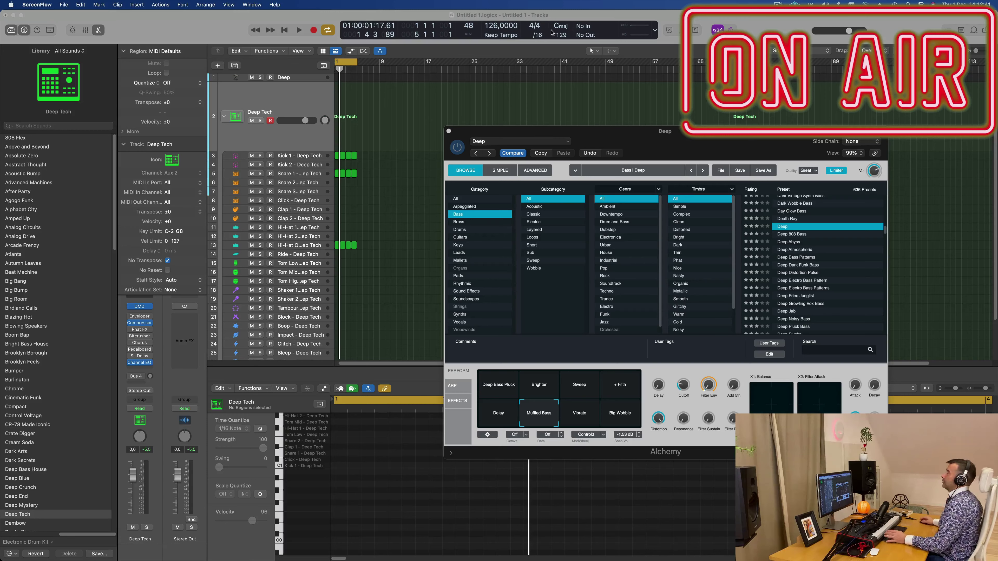
Play back the four-bar Deep Tech drum loop in the arrangement and look through the drum kits in the Library
left_click(393, 102)
key("space")
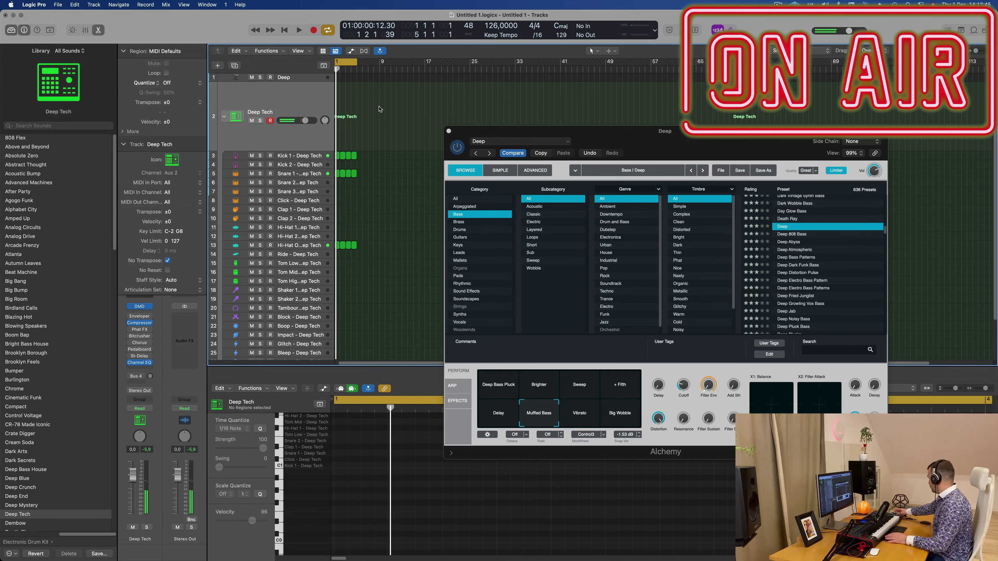
key("space")
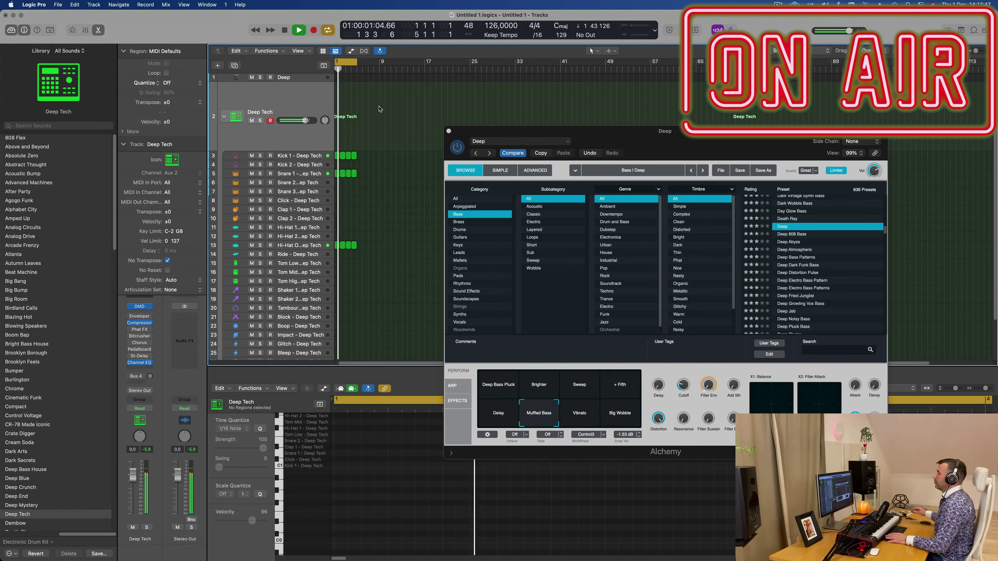
key("super+Right")
key("super+Right")
key("super+Right")
key("super+Right")
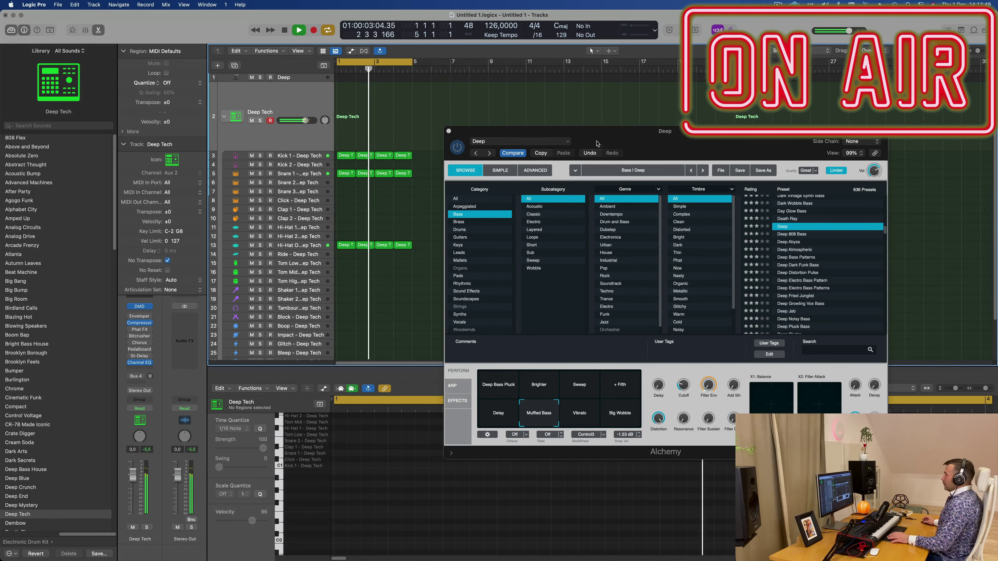
mouse_move(636, 139)
left_mouse_down()
mouse_move(615, 142)
mouse_move(639, 144)
left_mouse_up()
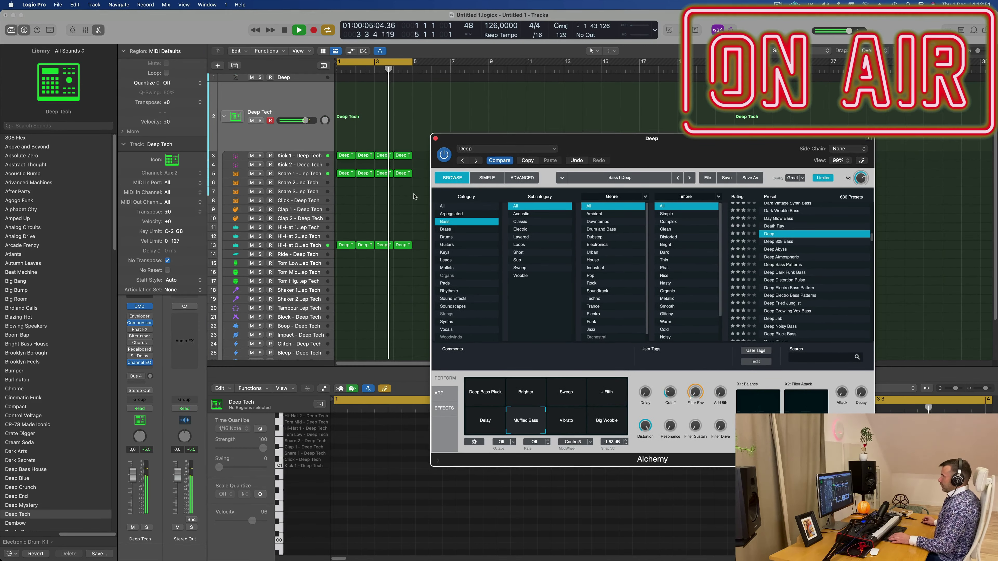
key("super+Right")
key("super+Left")
key("super+Left")
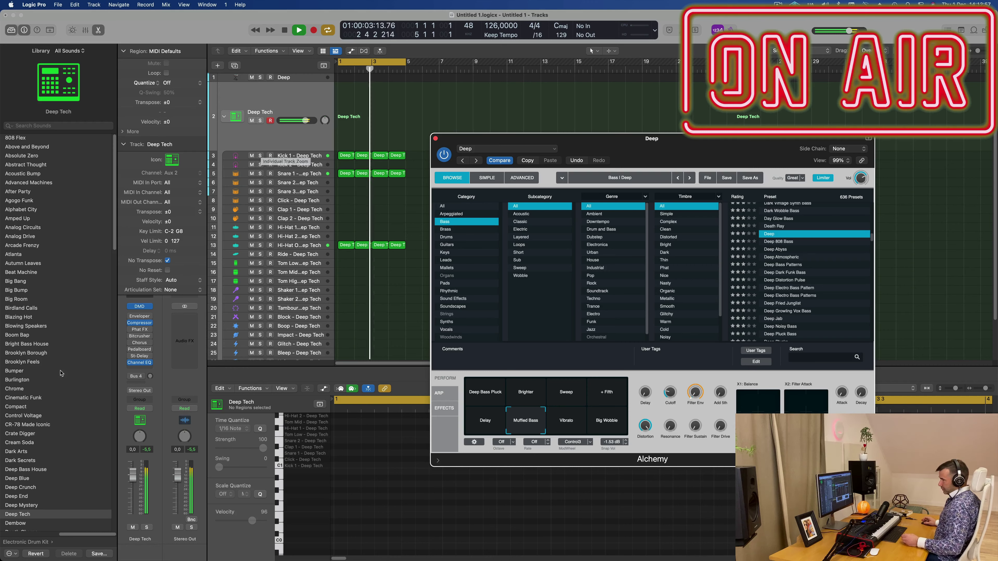
scroll(61, 372, "down", 15)
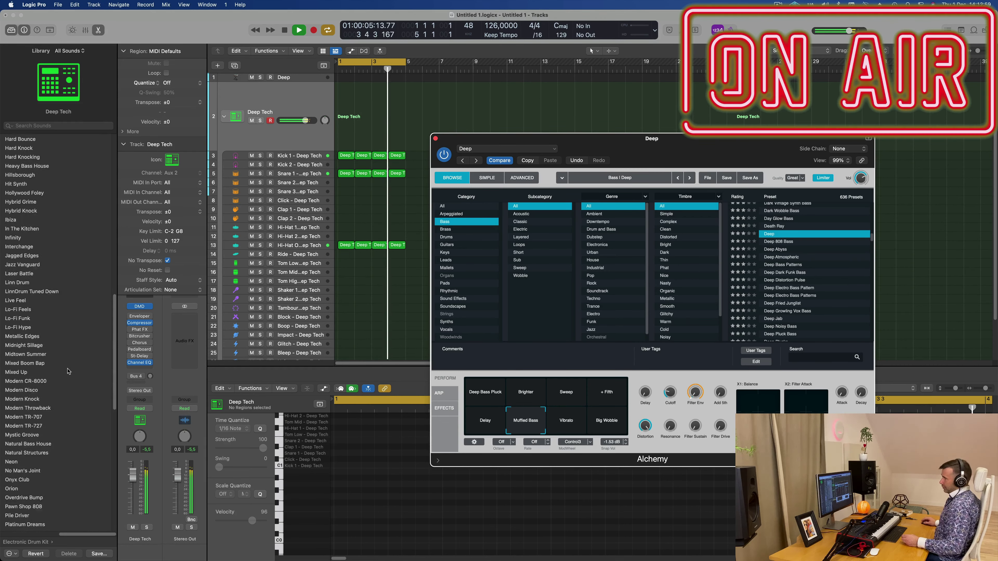
scroll(67, 371, "up", 15)
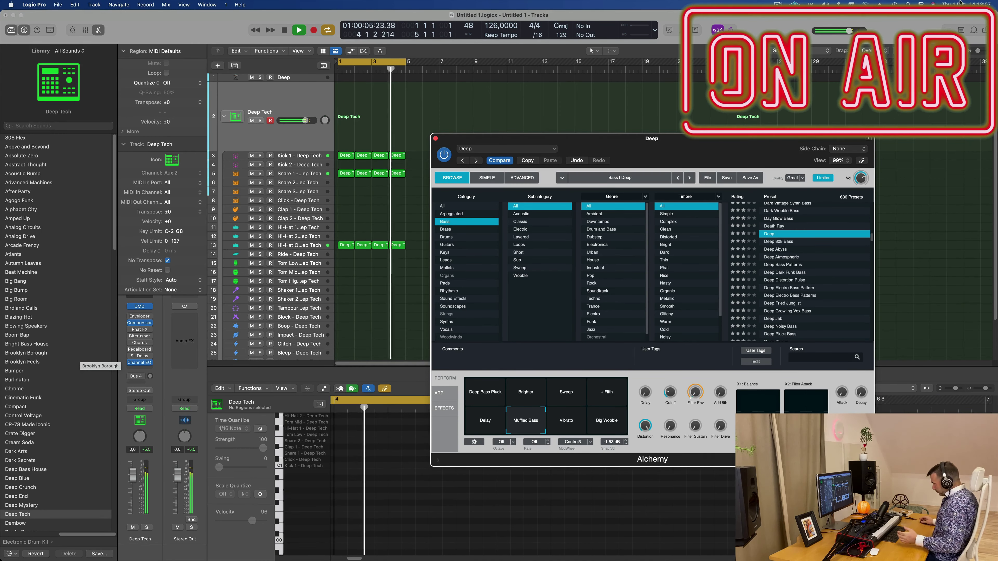
Select the Deep bass track and enlarge its height in the track list
left_click_drag(736, 142, 764, 106)
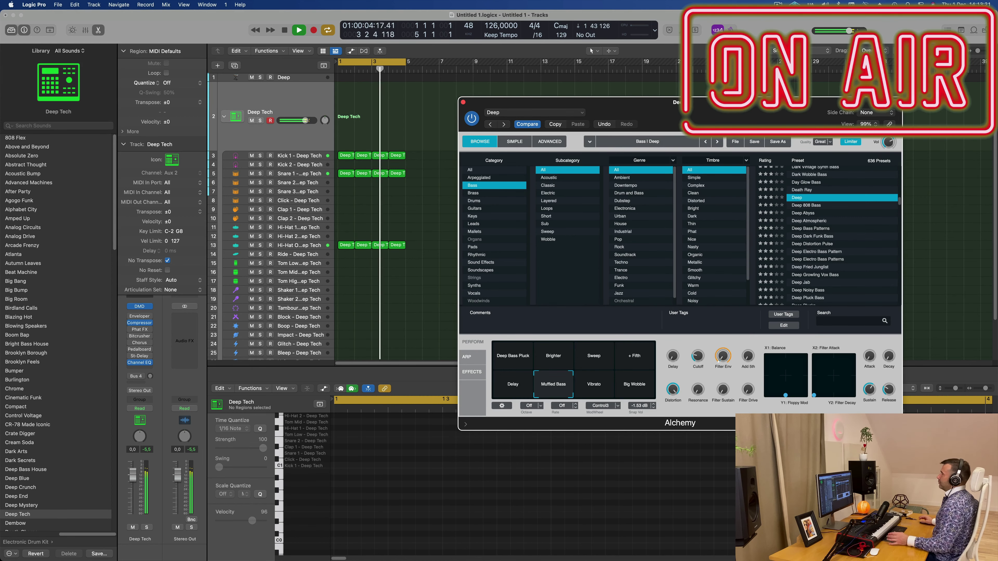
left_click_drag(773, 107, 751, 109)
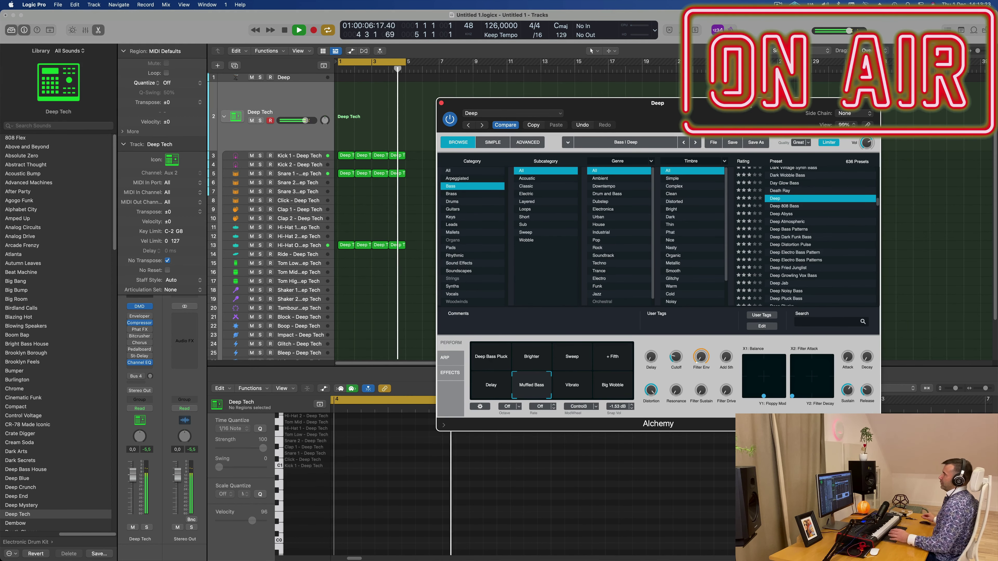
left_click(304, 78)
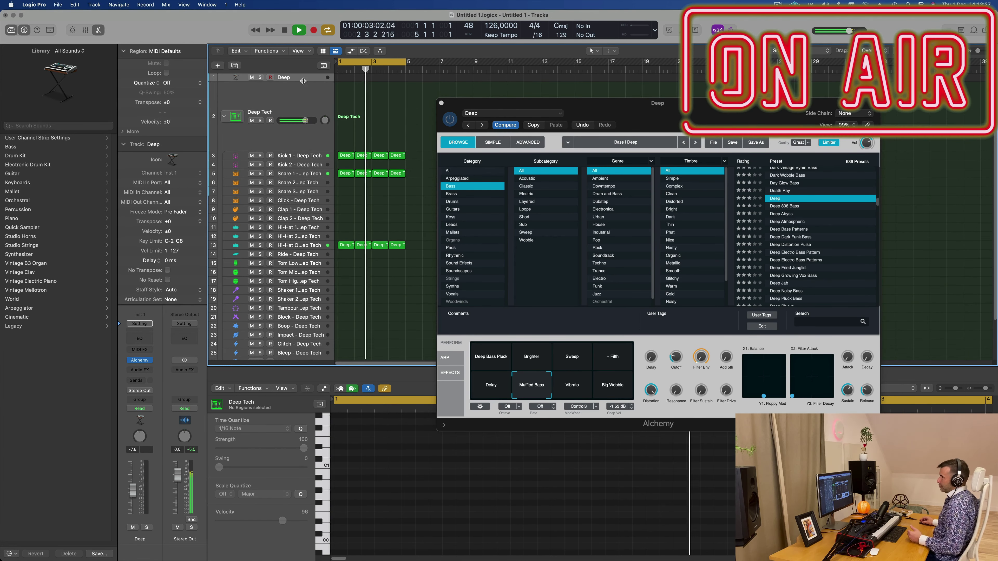
left_click_drag(303, 80, 303, 135)
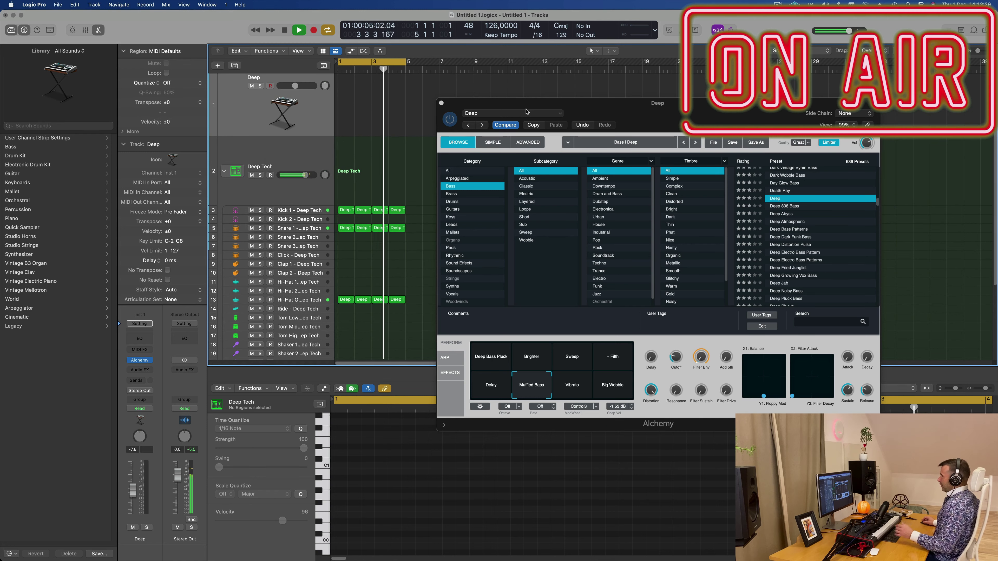
left_click_drag(627, 106, 628, 106)
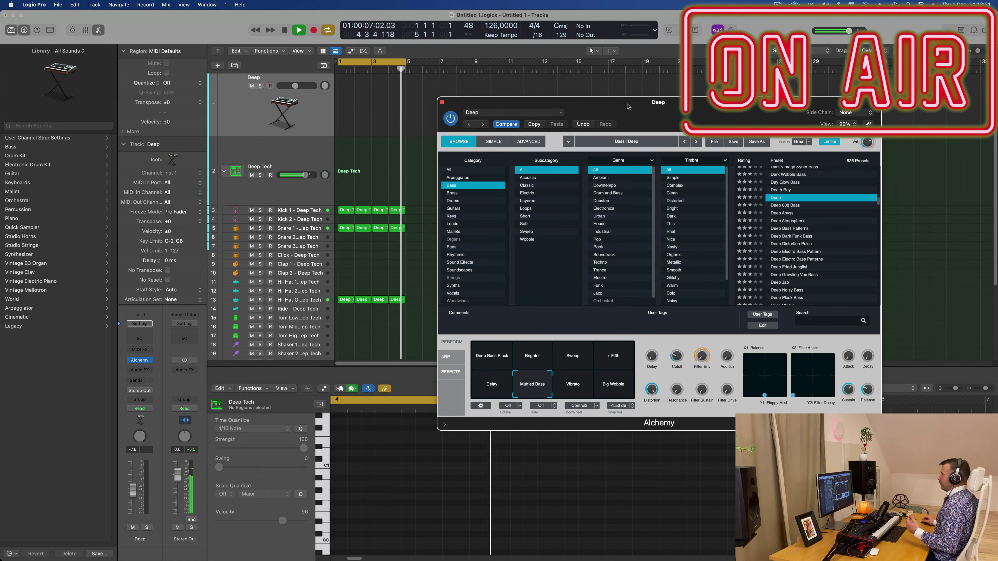
Copy the first Kick 1 region onto the Deep bass track at bar 1, keeping the Alchemy window out of the way
left_click(344, 210)
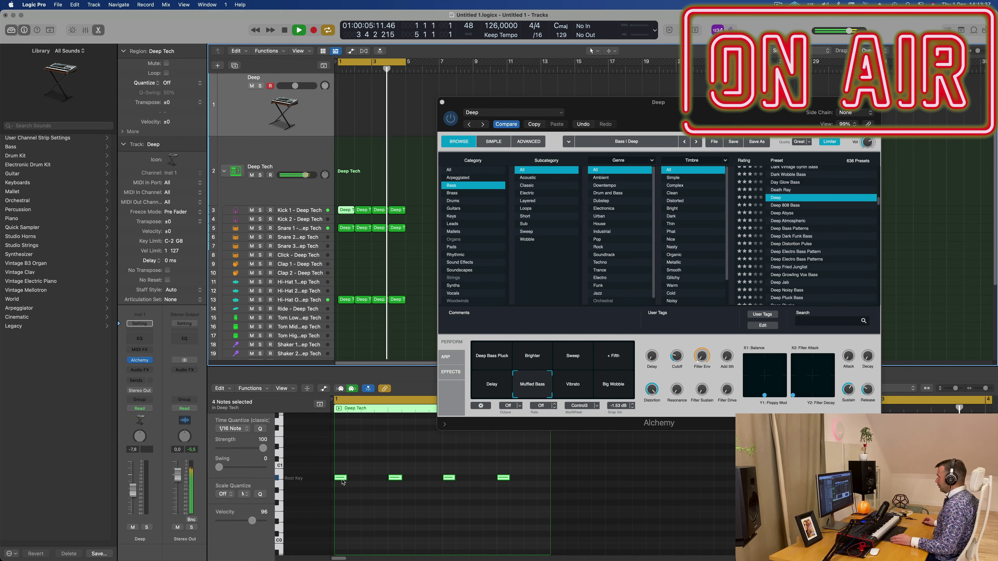
left_click_drag(692, 153, 538, 67)
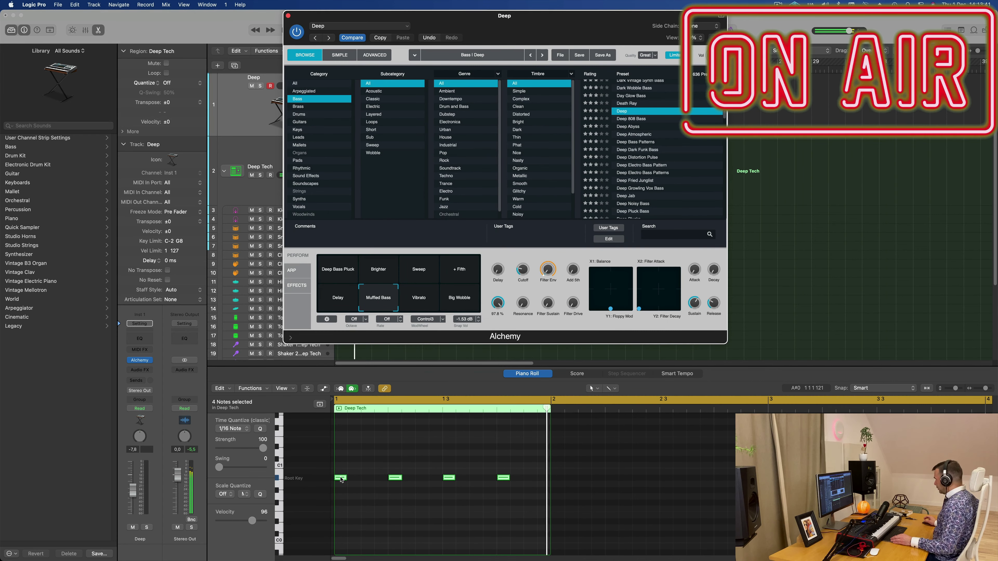
left_click_drag(453, 17, 855, 116)
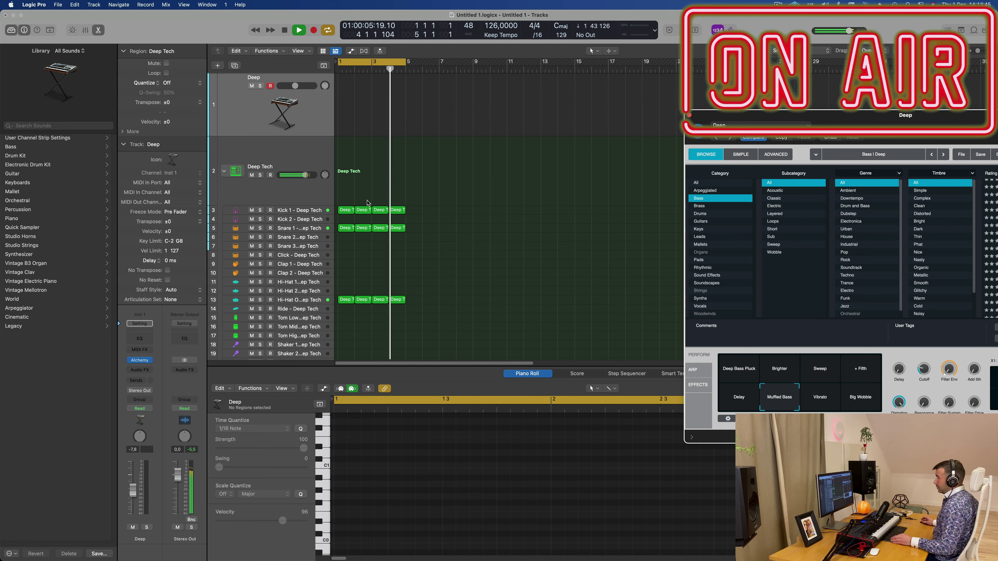
left_click_drag(340, 198, 344, 106)
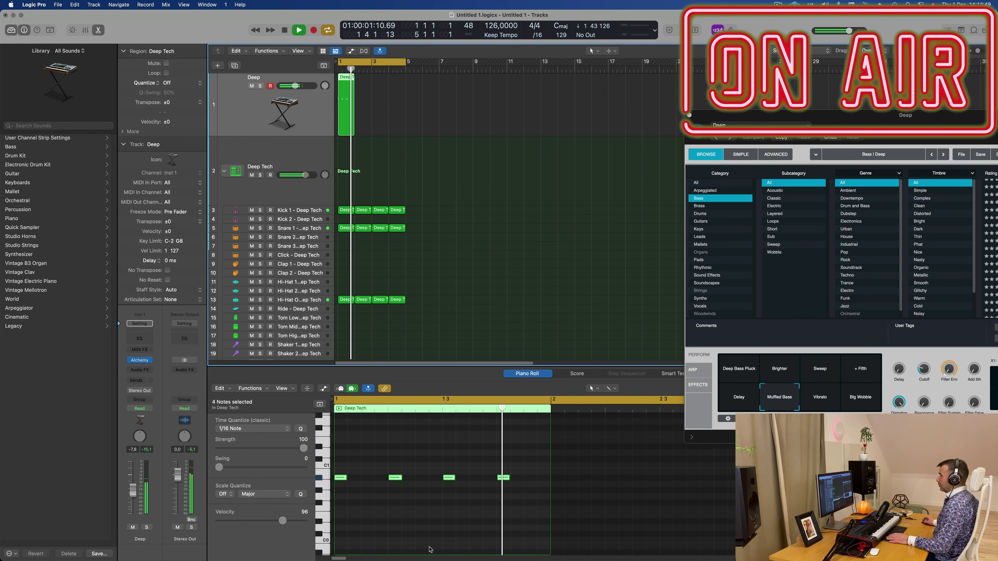
Transpose the four copied bass notes up one octave and show them in the Piano Roll
left_click(421, 522)
key("space")
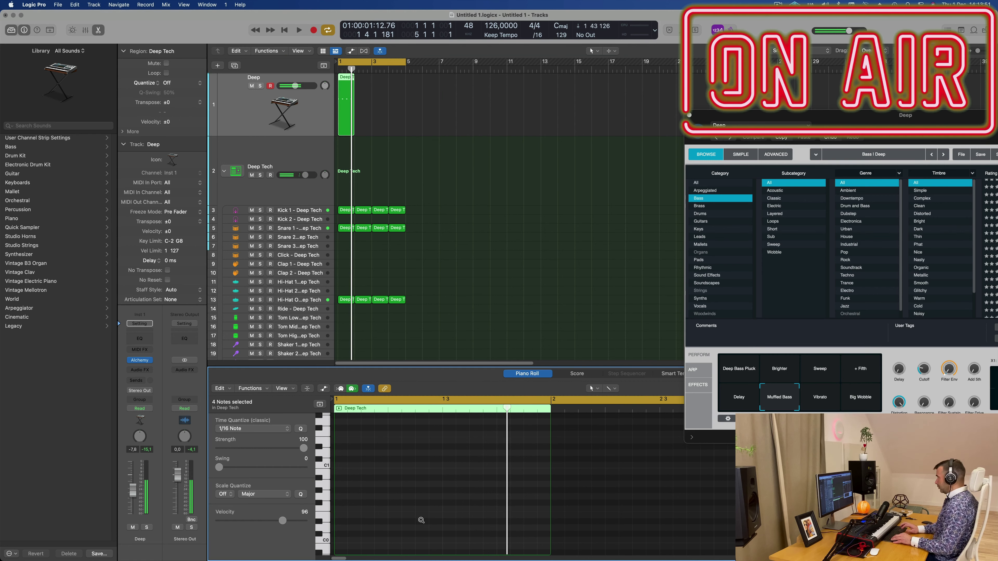
key("space")
scroll(393, 153, "up", 5)
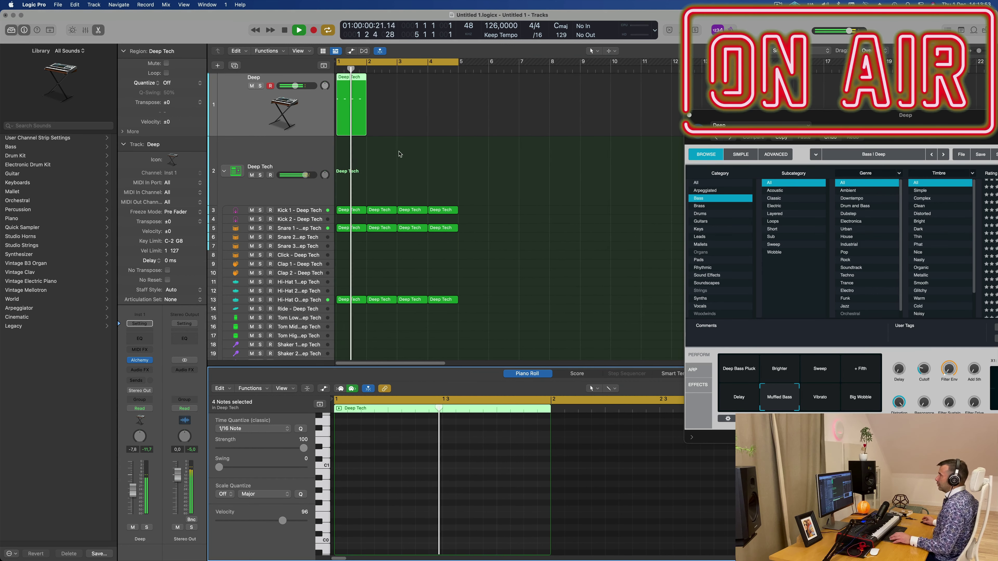
key("space")
left_click(344, 79)
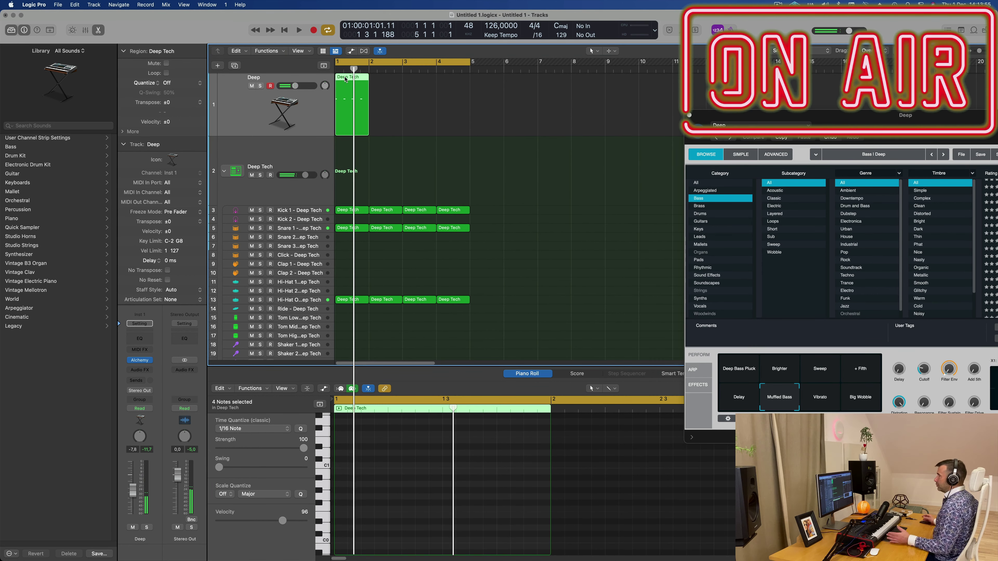
key("e")
key("e")
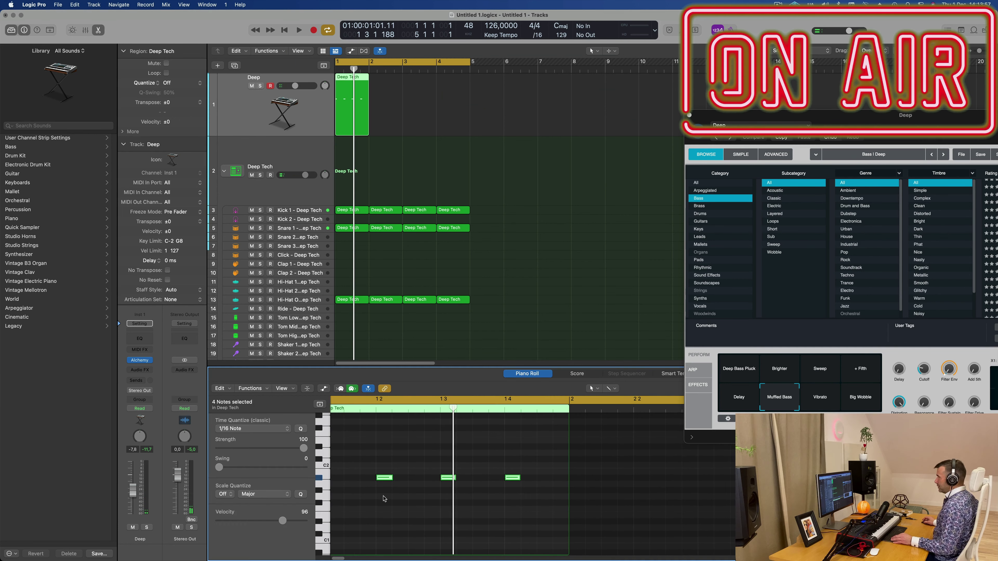
scroll(382, 499, "left", 1)
key("super+Left")
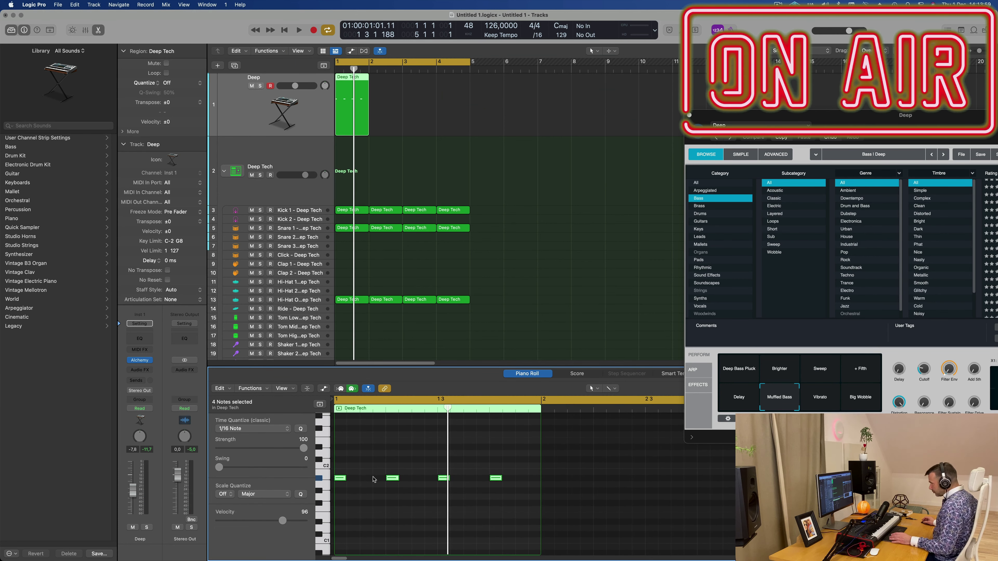
Copy the bass notes to the third and fourth sixteenths of each beat and delete the original on-beat notes
mouse_move(343, 481)
left_mouse_down()
mouse_move(382, 481)
mouse_move(340, 480)
left_mouse_up()
key("space")
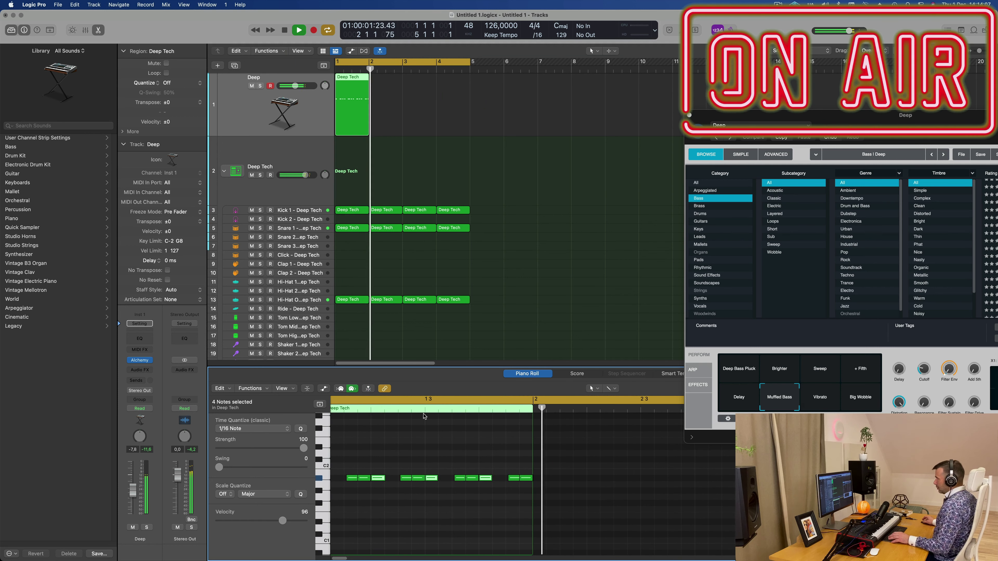
key("space")
scroll(385, 493, "left", 3)
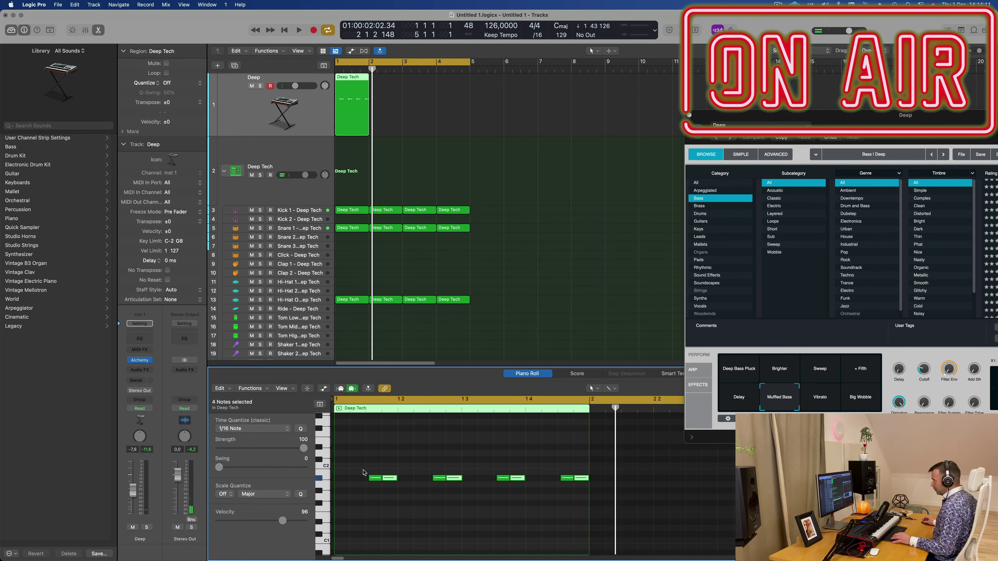
Shorten all eight off-beat bass notes and copy the first one to the start of bar 1 at A#1
left_click_drag(362, 465, 580, 499)
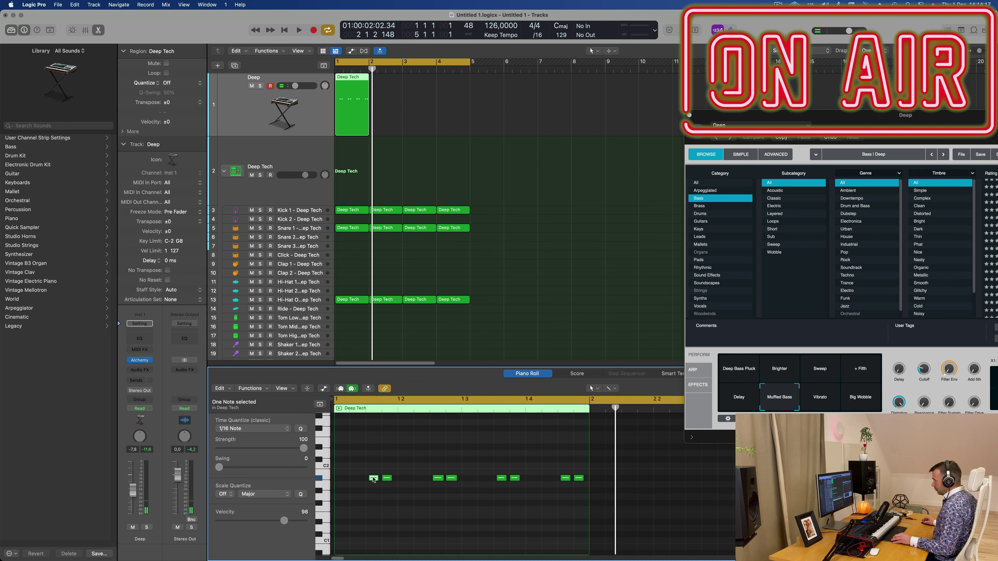
left_click_drag(371, 479, 338, 479)
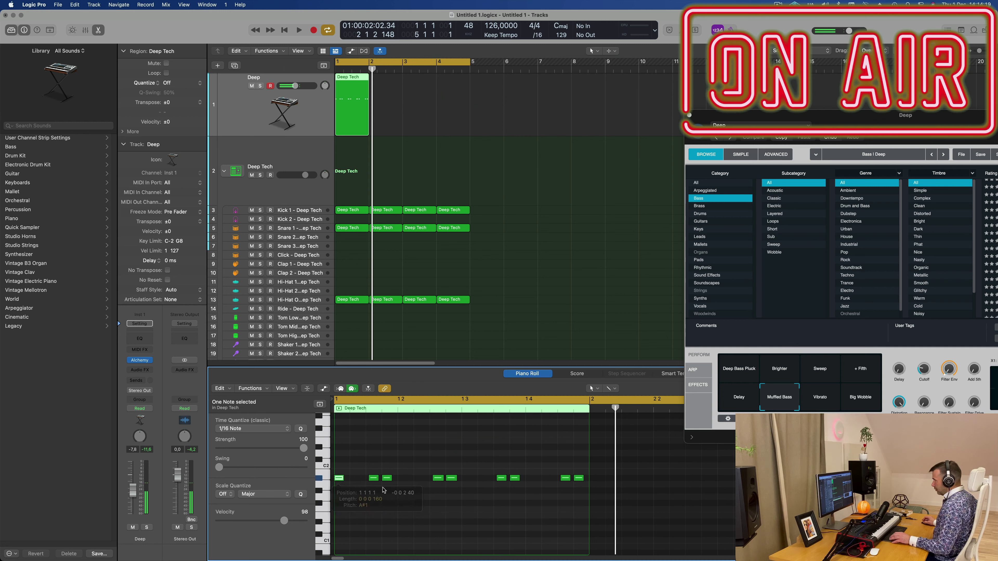
key("space")
key("space")
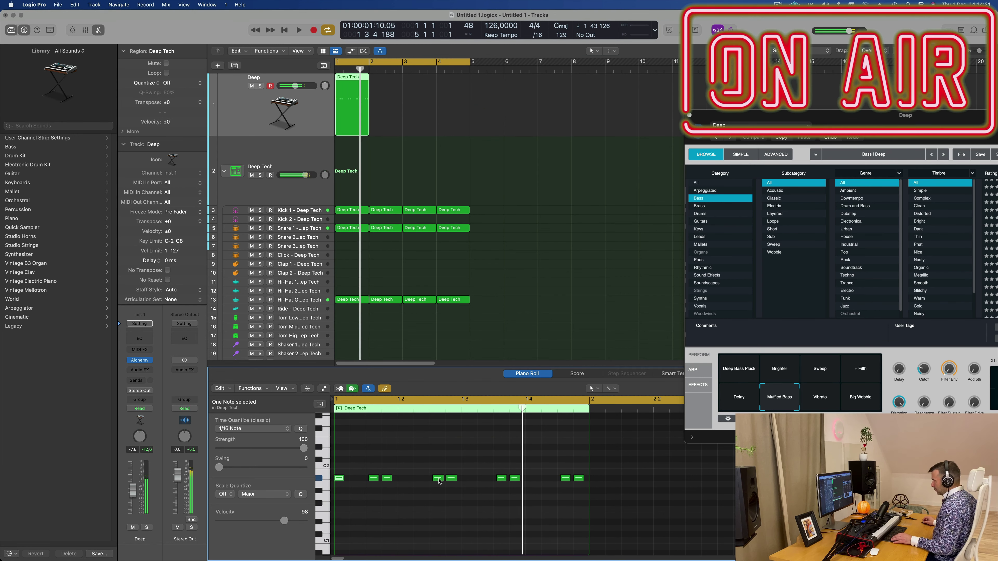
Copy a bass note to the second sixteenth of beat 2 and shift the opening note to the second sixteenth of beat 1
left_click_drag(440, 481, 420, 480)
key("space")
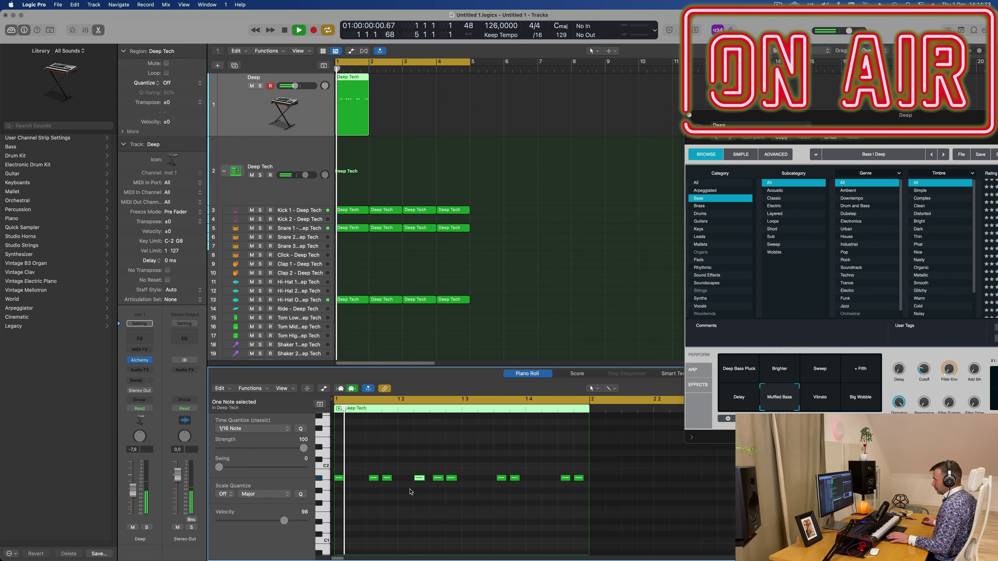
left_click_drag(337, 480, 352, 482)
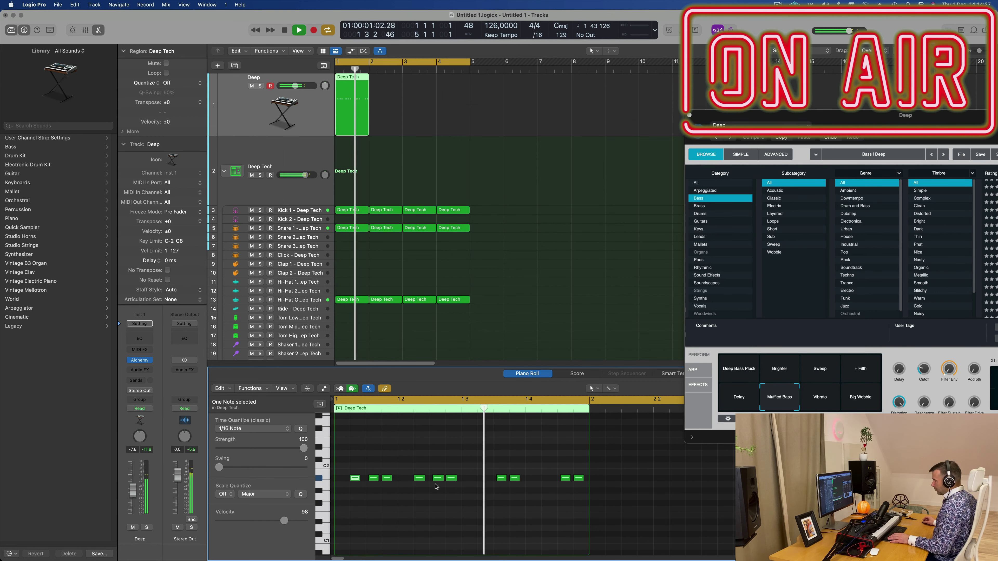
Replace the bass notes in beats 3 and 4 with a copy of the six-note pattern from beats 1 and 2
left_click_drag(500, 464, 482, 479)
key("Delete")
key("space")
Repeat the one-bar bass region on the Deep track three times to fill bars 2 to 4
left_click(375, 119)
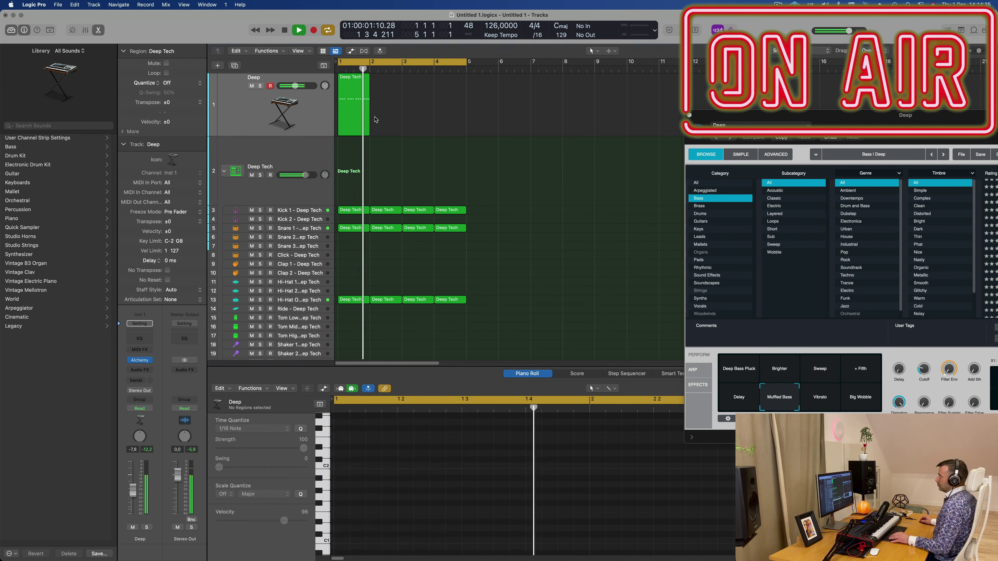
left_click_drag(375, 119, 353, 122)
key("super+r")
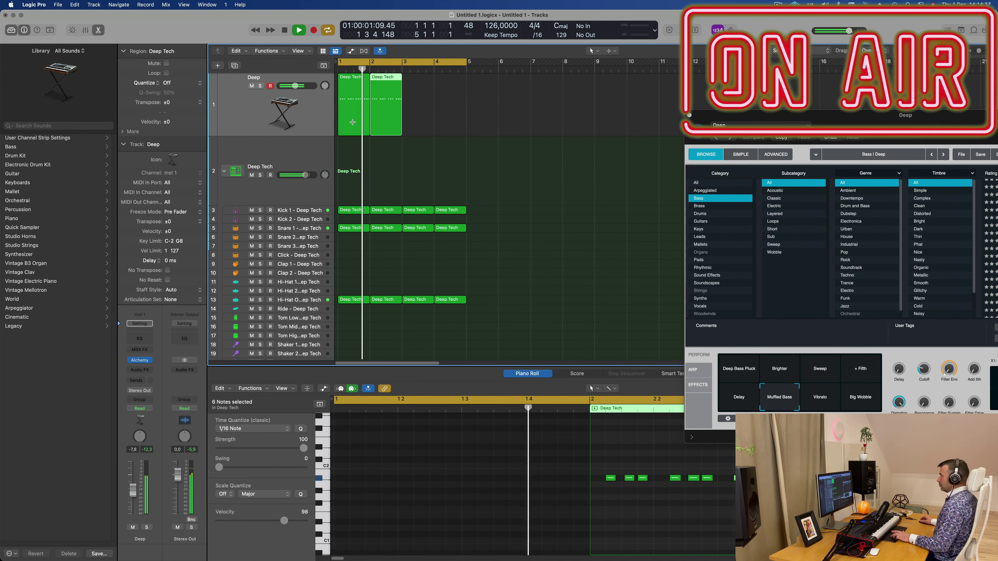
key("super+r")
key("super+r")
Switch Alchemy's performance snapshot to Deep Bass Pluck and reposition the synth window below the bass regions
left_click_drag(875, 119, 520, 192)
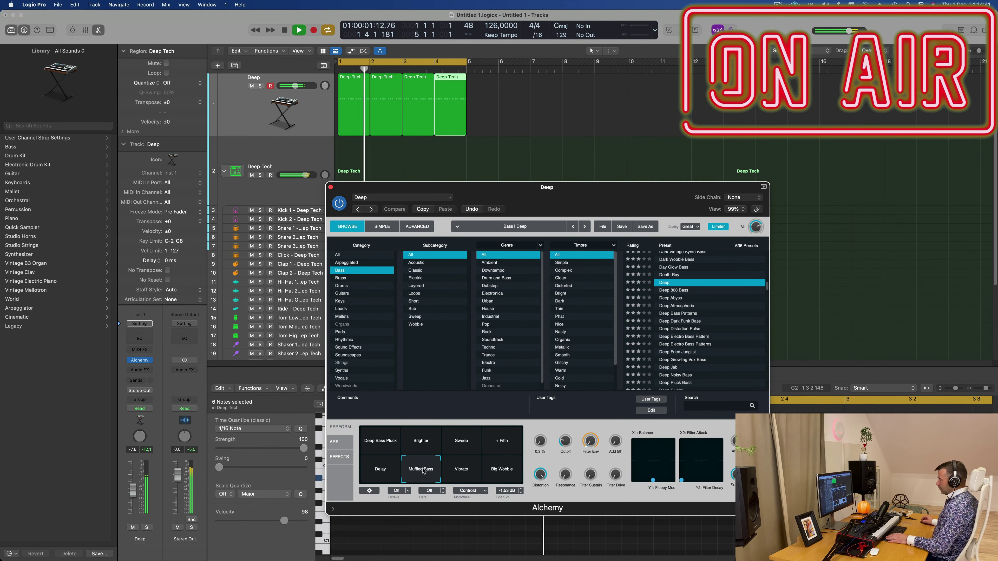
left_click(388, 448)
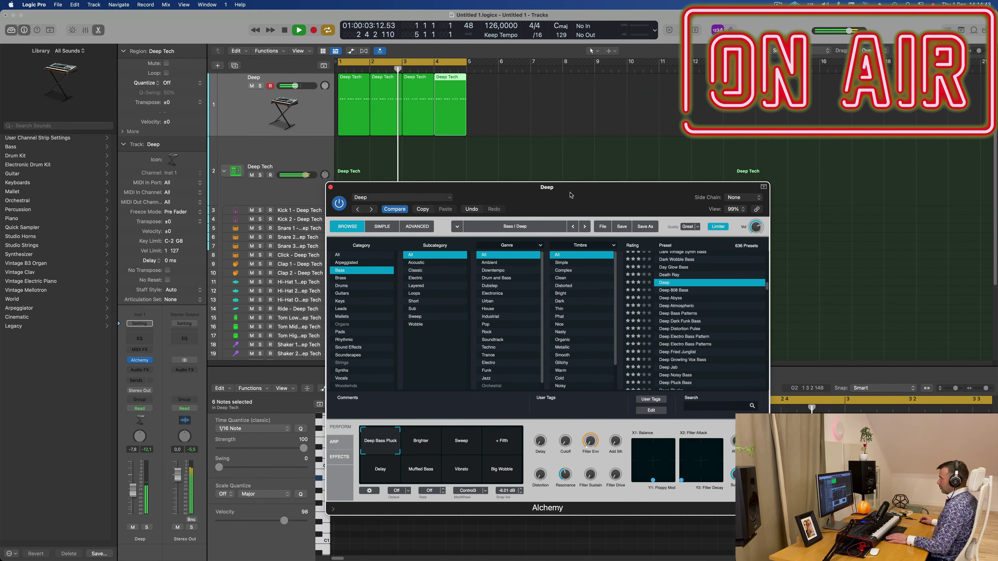
left_click_drag(571, 196, 617, 188)
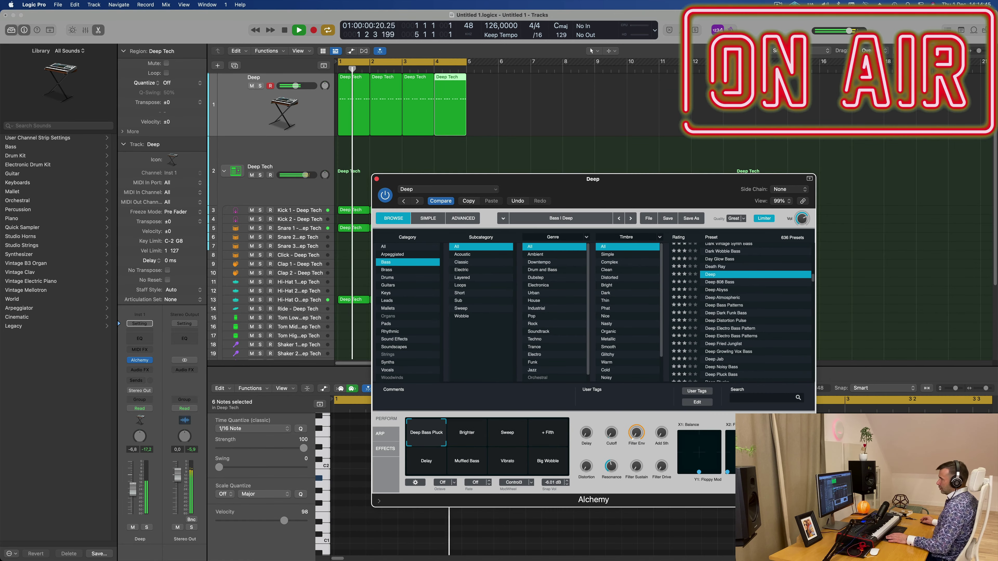
left_click_drag(665, 190, 633, 206)
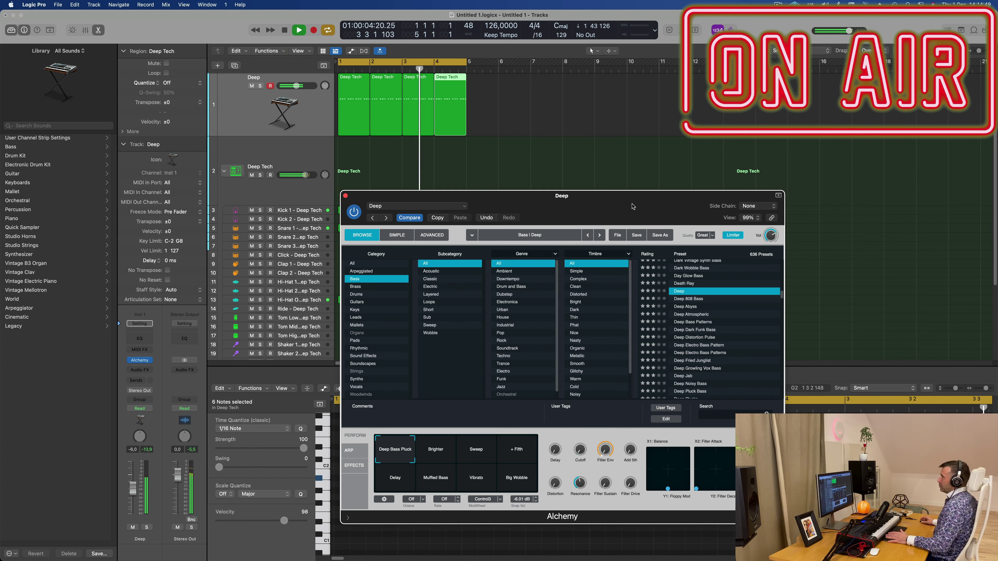
left_click_drag(633, 206, 647, 146)
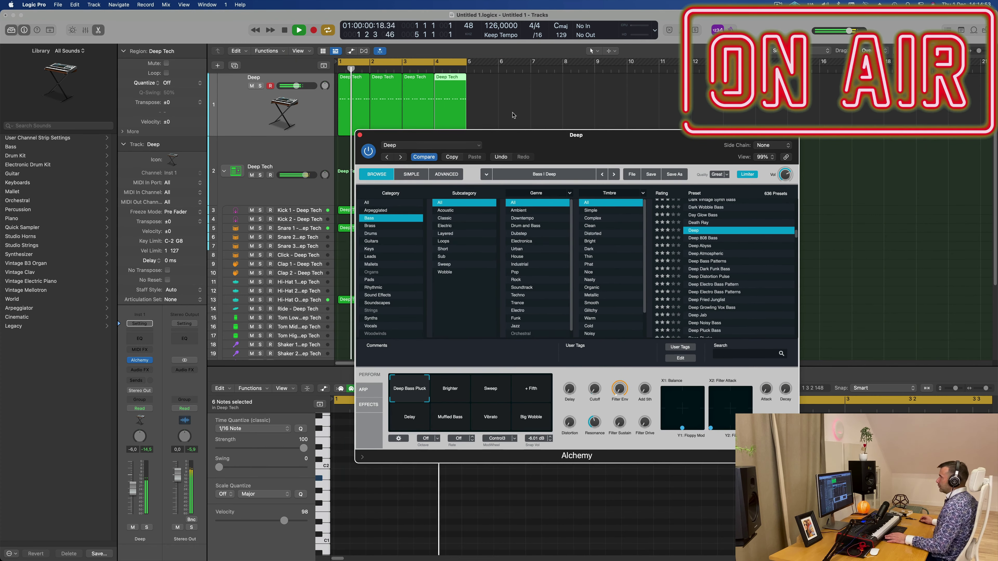
Stop playback, move the synth window clear of the note editor and display only the first bass region's notes there
left_click_drag(507, 135, 683, 120)
key("space")
left_click_drag(524, 103, 354, 122)
scroll(378, 511, "up", 5)
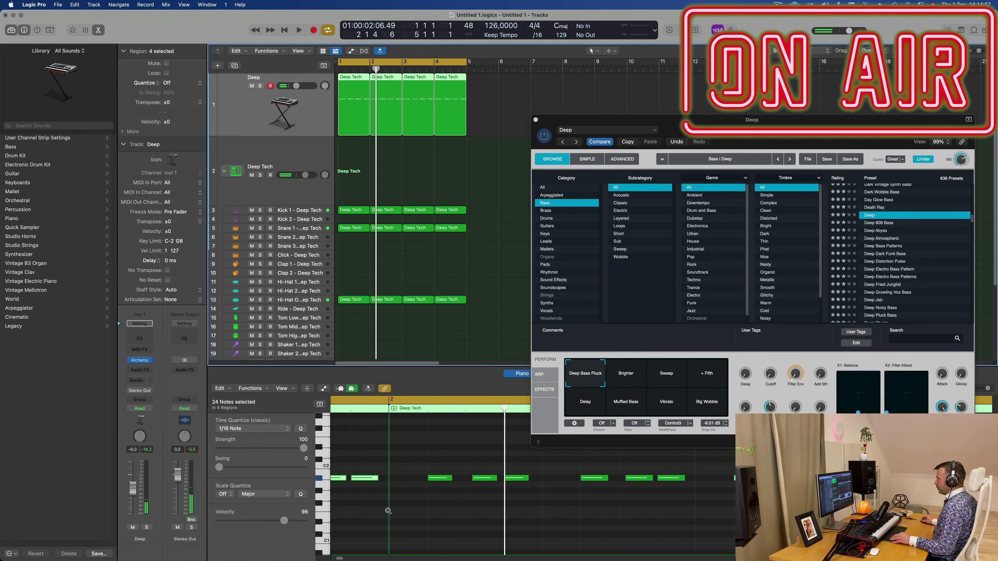
scroll(387, 513, "left", 8)
left_click(351, 154)
left_click(345, 89)
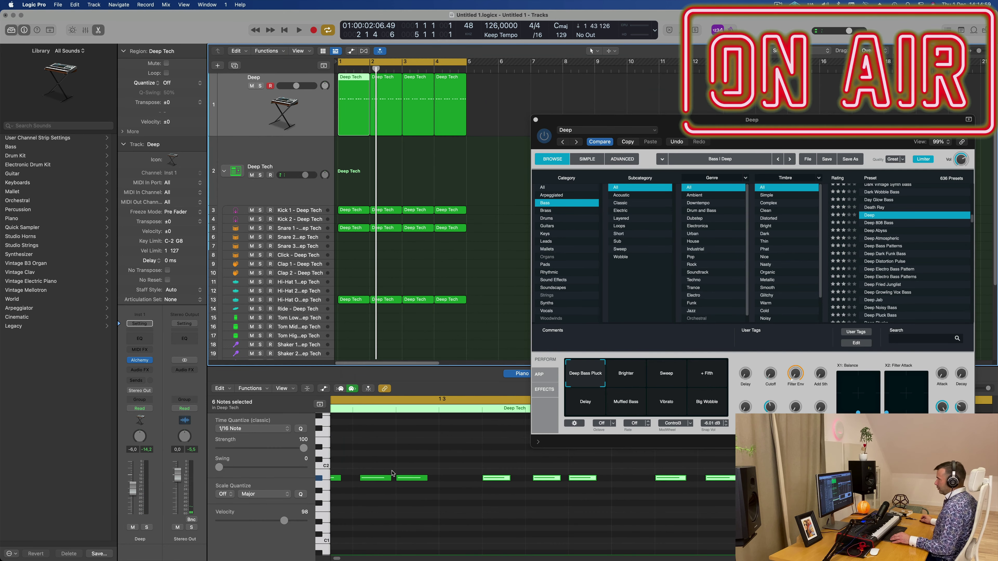
scroll(400, 468, "down", 2)
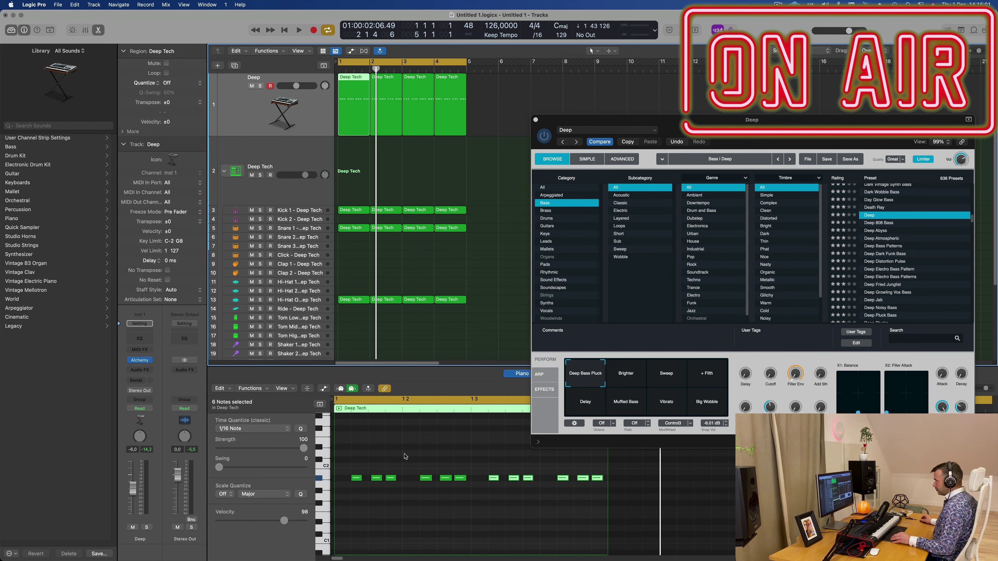
left_click_drag(807, 118, 769, 62)
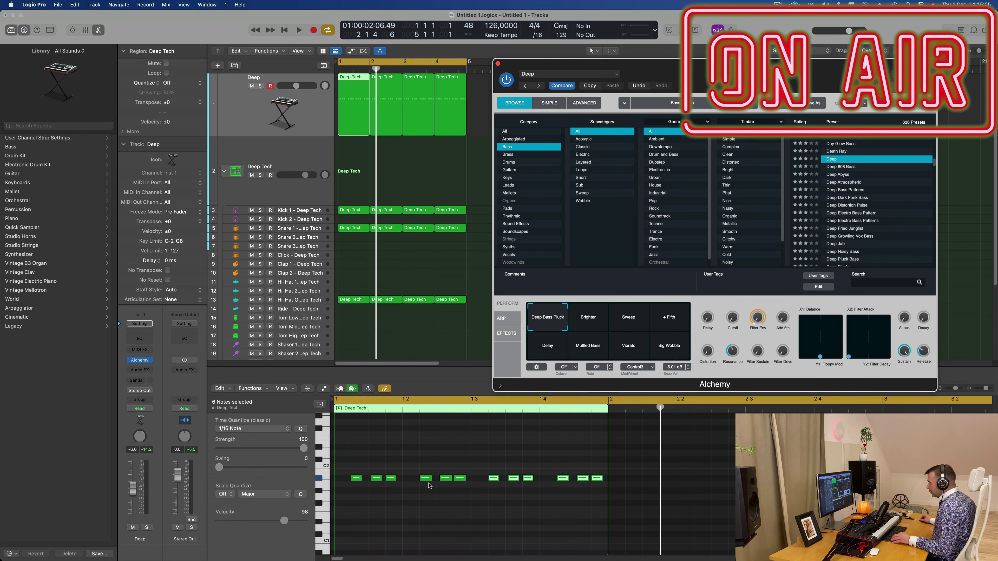
scroll(397, 476, "up", 2)
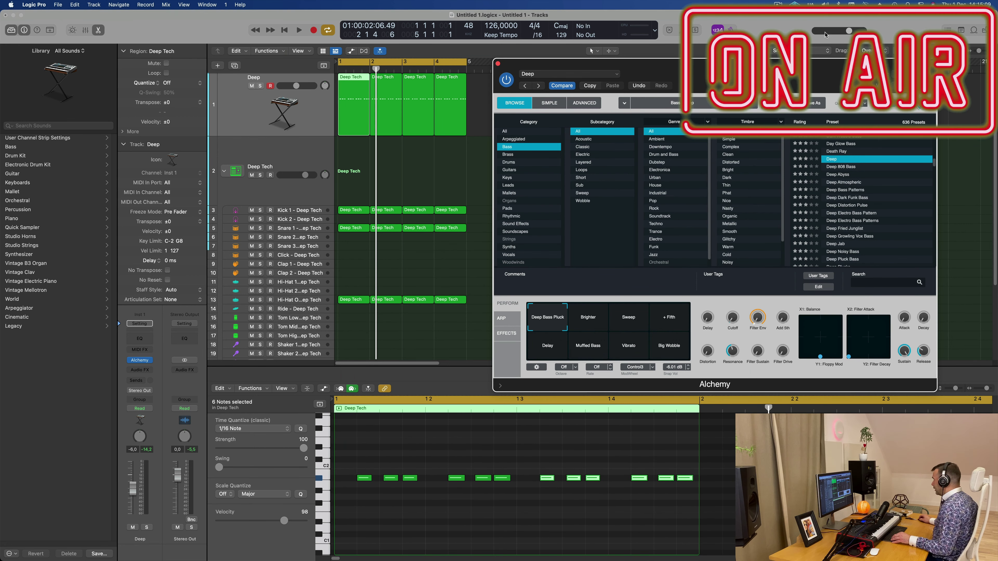
Uncover the Piano Roll's snap setting by moving the synth window up, and set the snap value to 1/16
left_click_drag(829, 70, 776, 30)
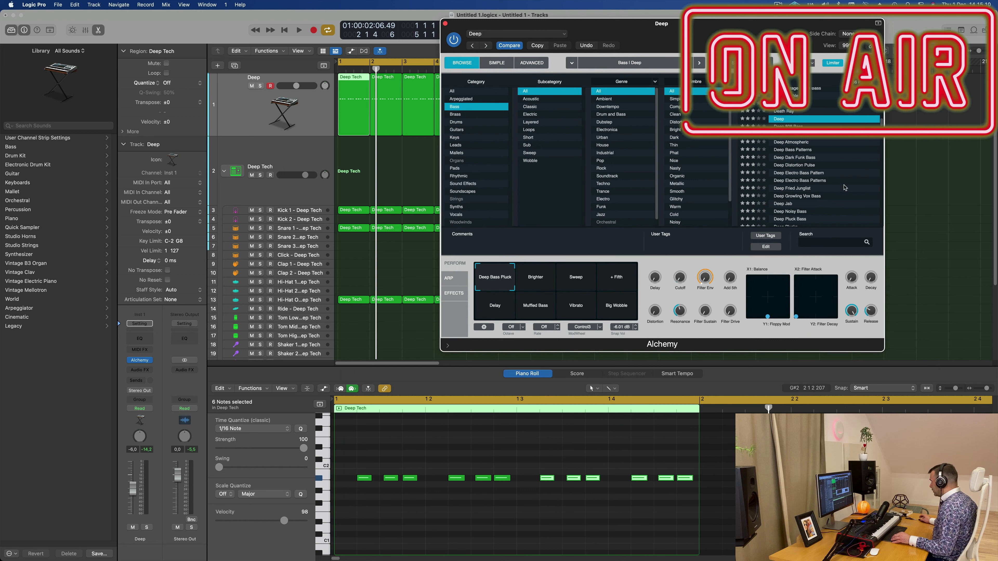
left_click(893, 392)
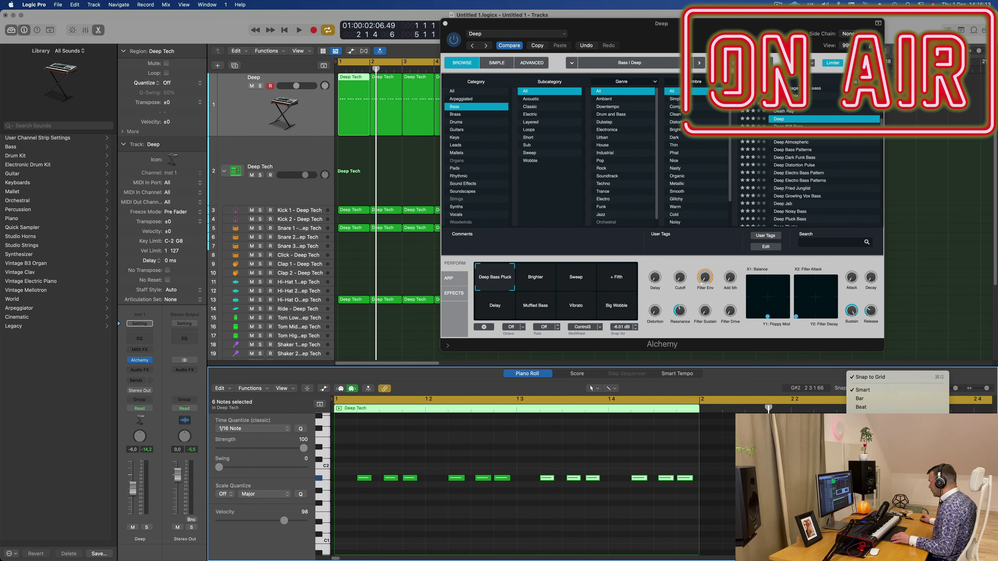
left_click(880, 441)
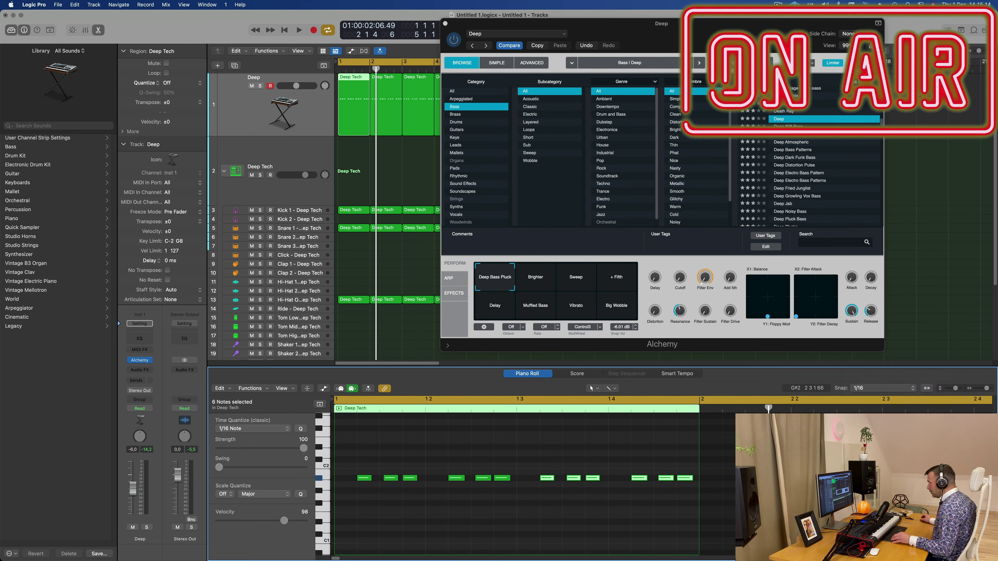
left_click(897, 387)
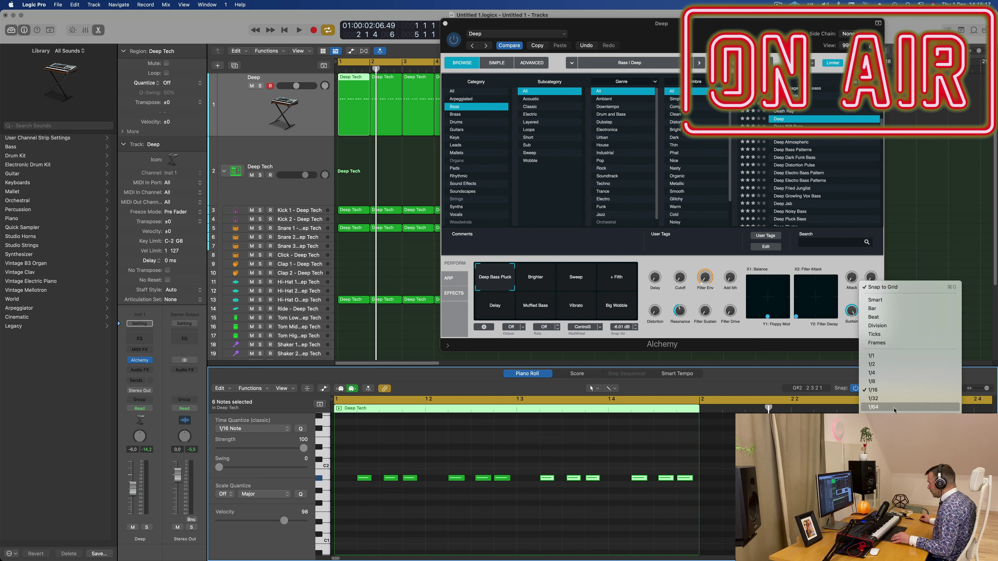
left_click(897, 398)
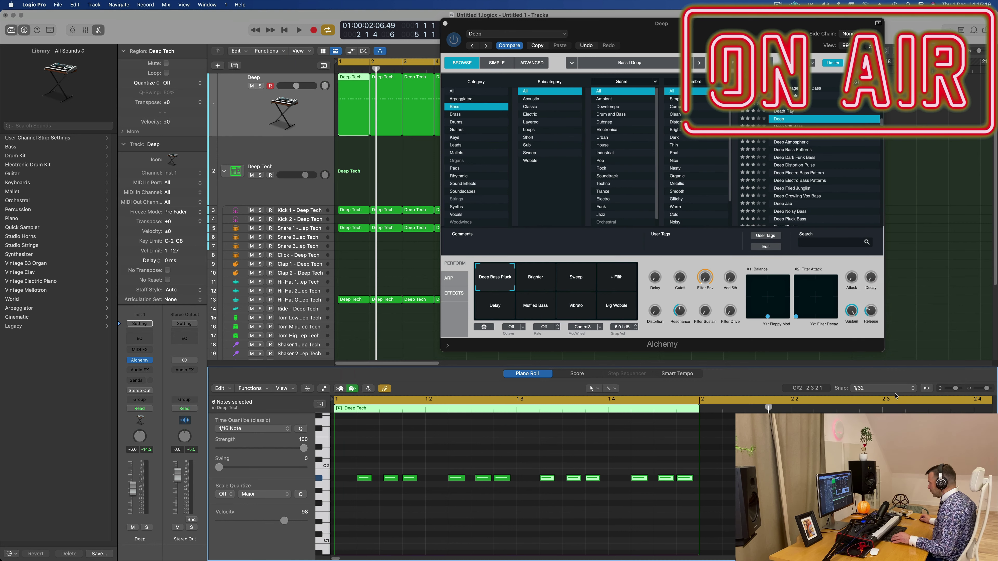
left_click(897, 389)
left_click(897, 380)
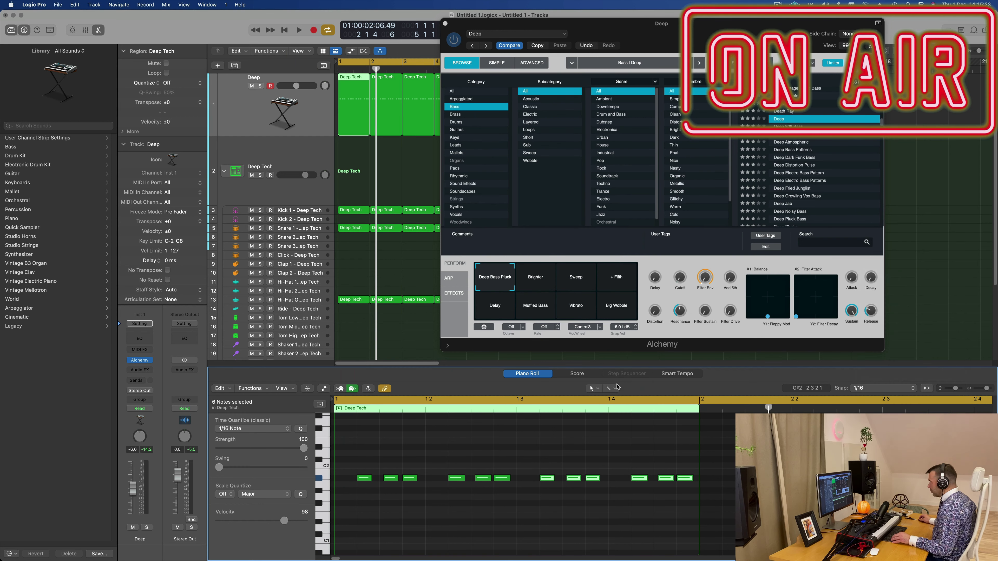
Lengthen the three bass notes in beat 1 together to one sixteenth, and switch the Piano Roll snap to Smart
scroll(402, 506, "right", 5)
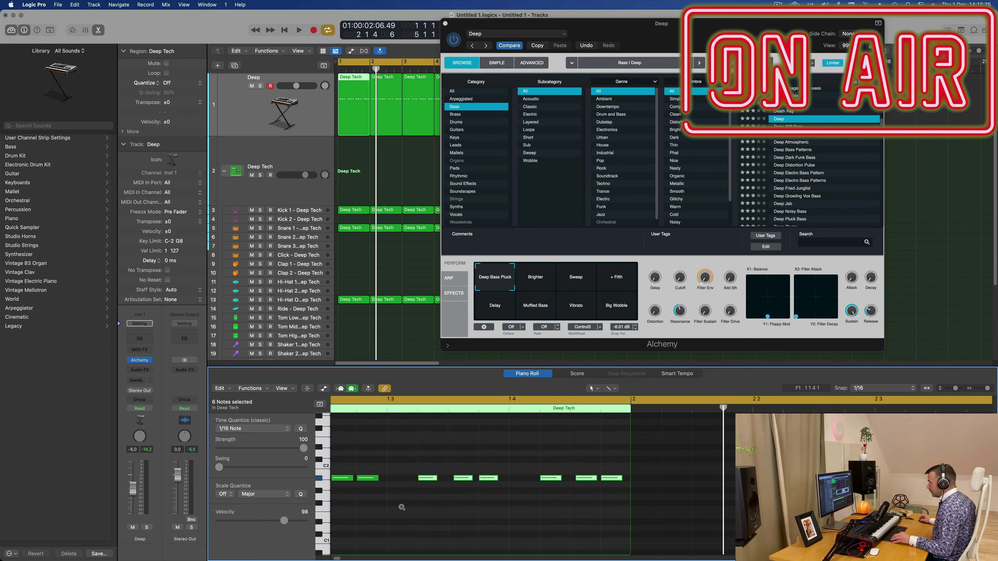
scroll(408, 506, "left", 10)
scroll(412, 502, "left", 4)
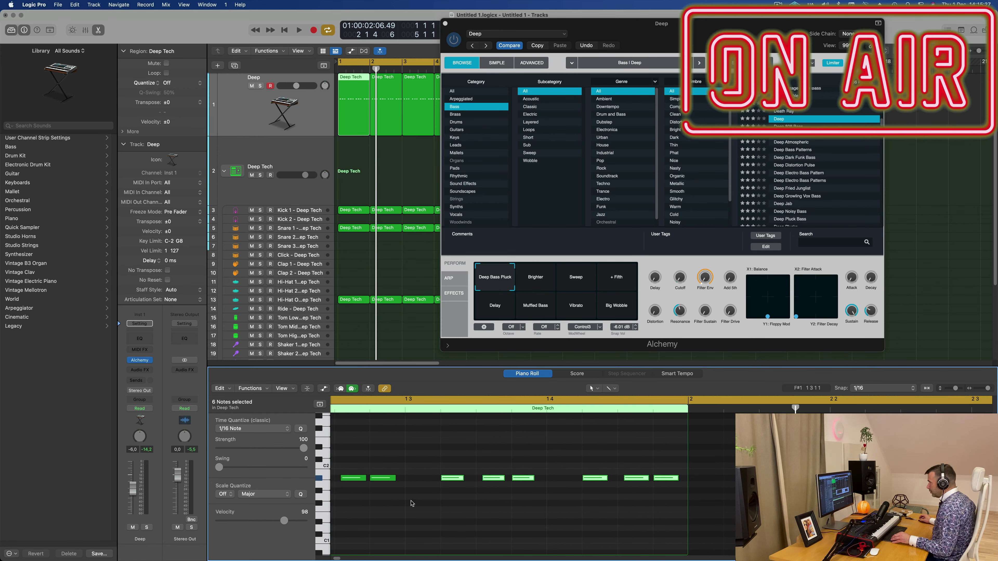
scroll(412, 503, "left", 6)
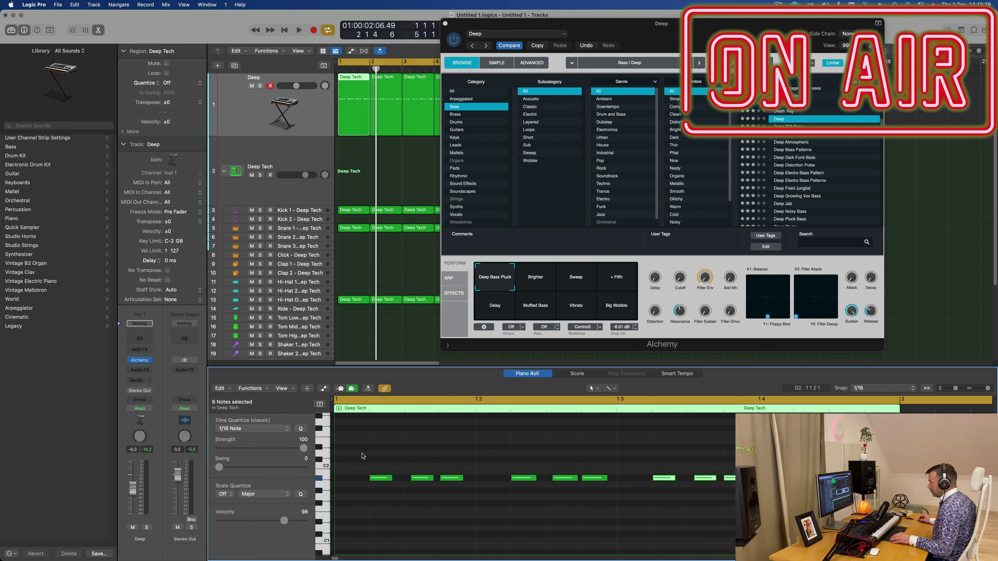
left_click_drag(362, 456, 463, 503)
left_click_drag(390, 478, 391, 480)
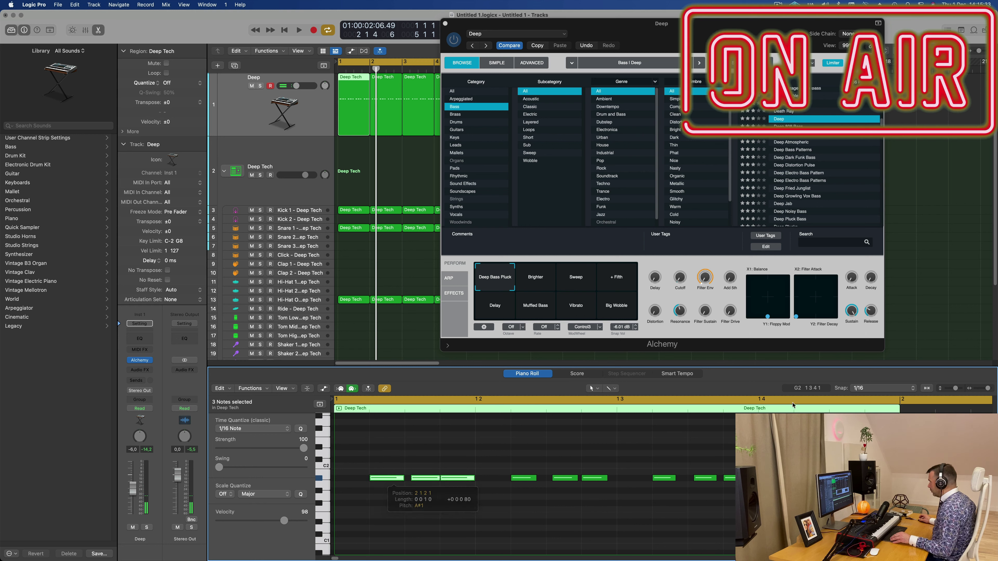
left_click(875, 388)
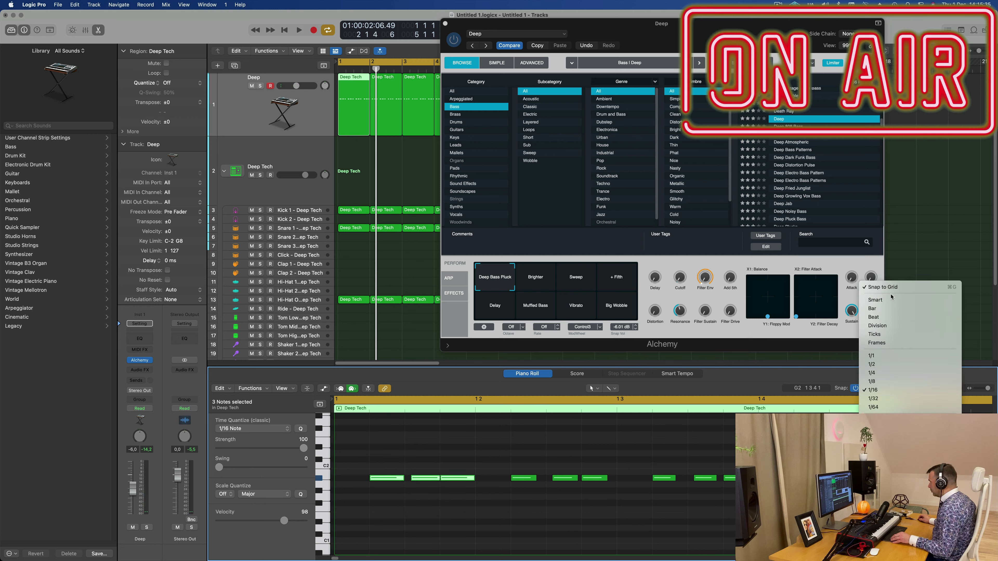
left_click(875, 300)
left_click_drag(403, 479, 385, 479)
left_click_drag(378, 479, 397, 478)
key("space")
key("space")
key("space")
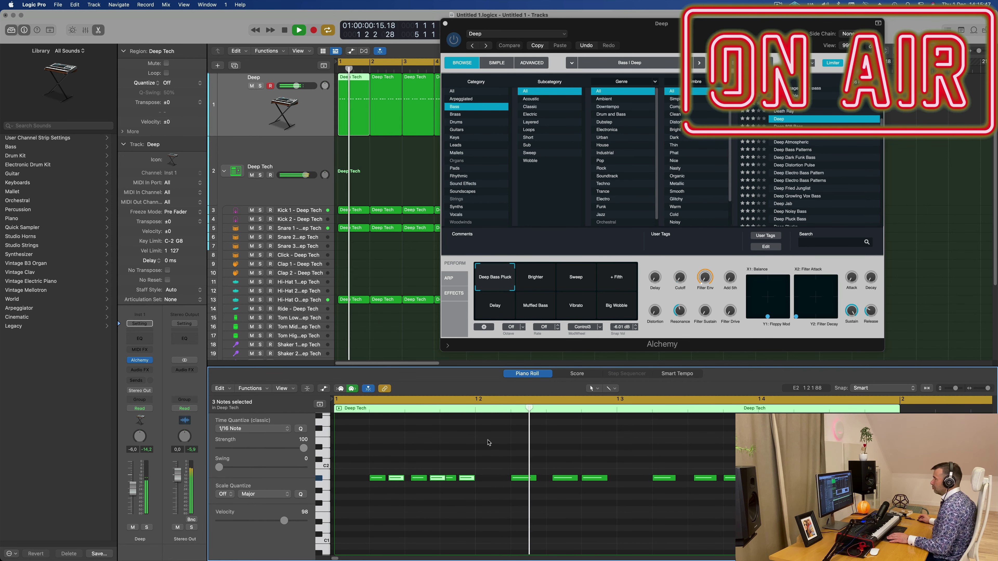
key("space")
key("ctrl+z")
key("ctrl+z")
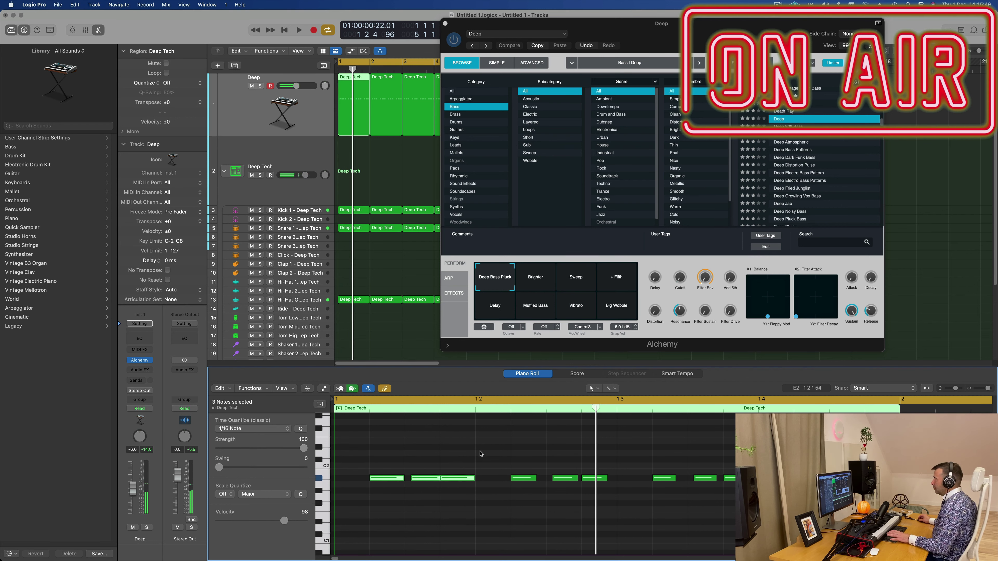
Try extending the third bass note of beats 1 and 2 past the following beat, and listen to the loop
key("space")
key("space")
left_click_drag(429, 462, 513, 504)
left_click(467, 495)
key("space")
key("space")
key("space")
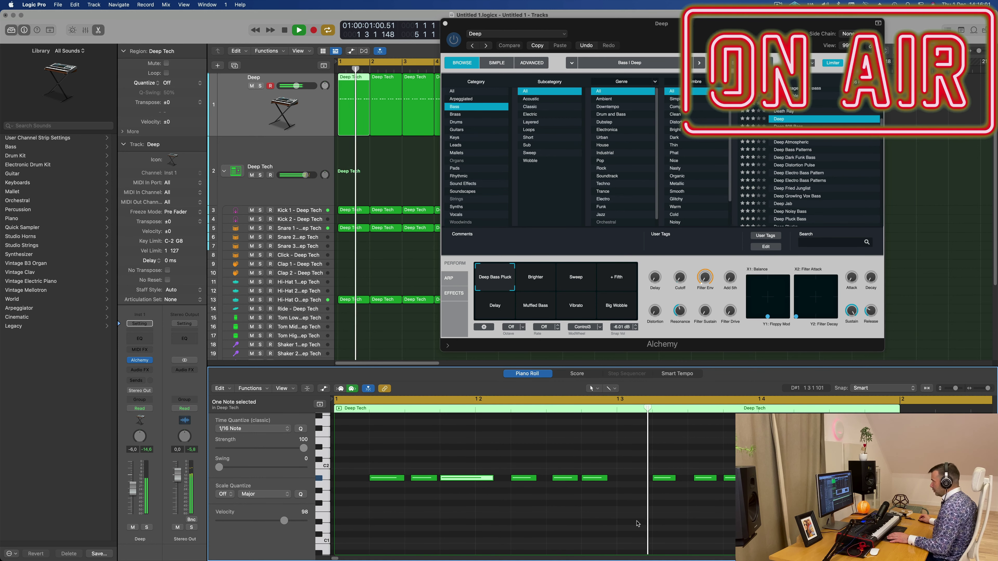
key("space")
left_click_drag(607, 478, 671, 483)
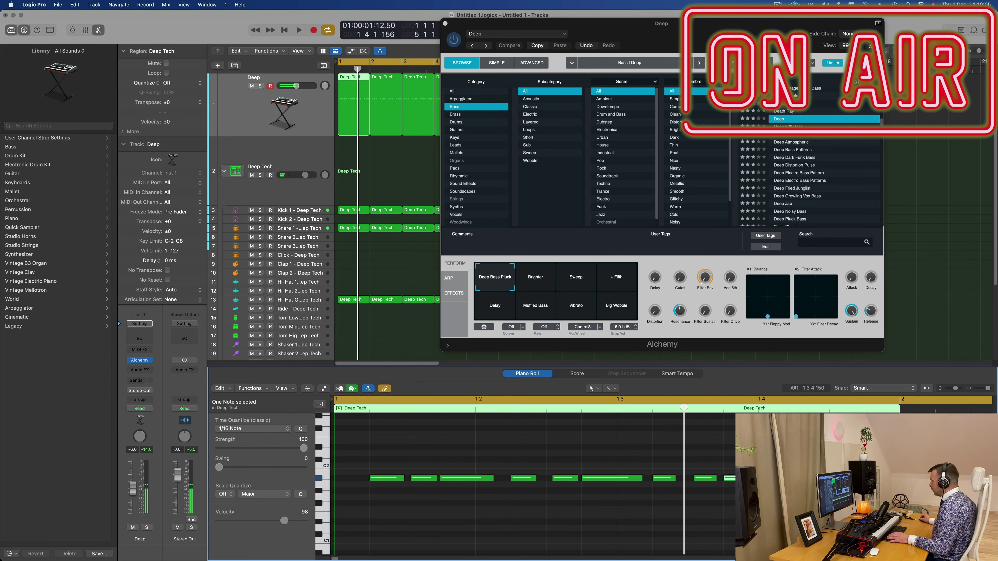
key("space")
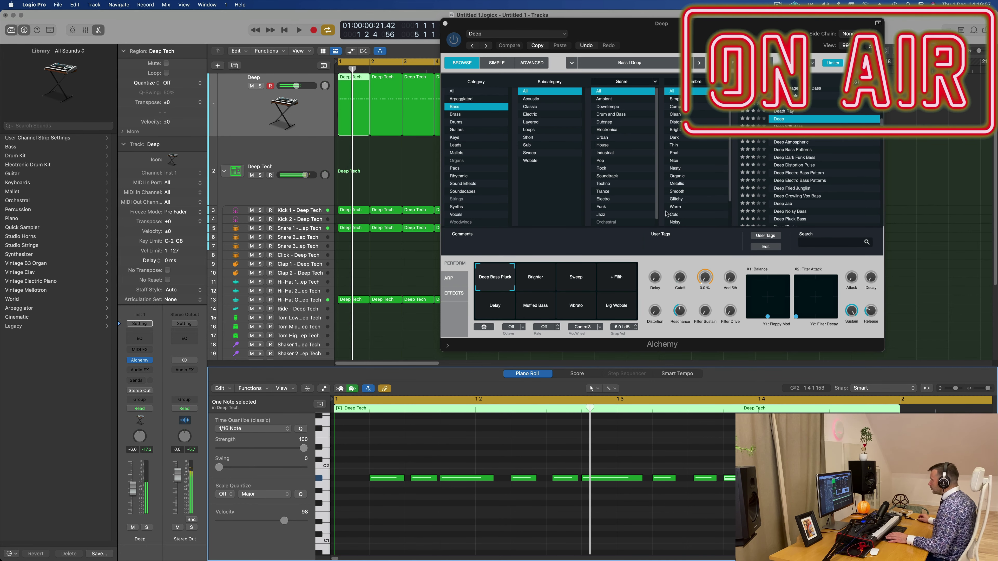
Audition Alchemy's performance snapshots over the playing loop, from Brighter through Delay and Big Wobble, and return to Deep Bass Pluck
left_click_drag(748, 31, 692, 77)
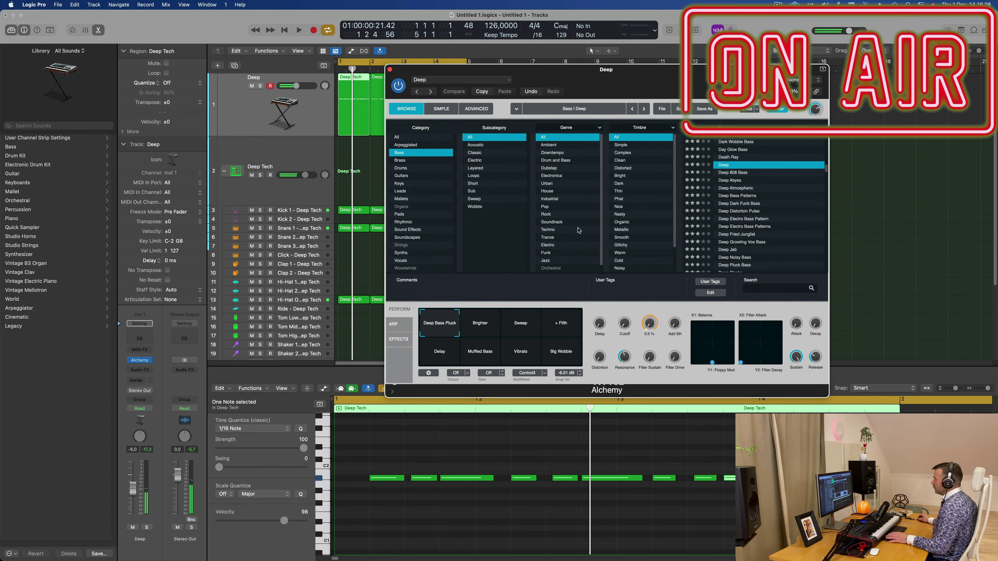
left_click(480, 323)
left_click(439, 351)
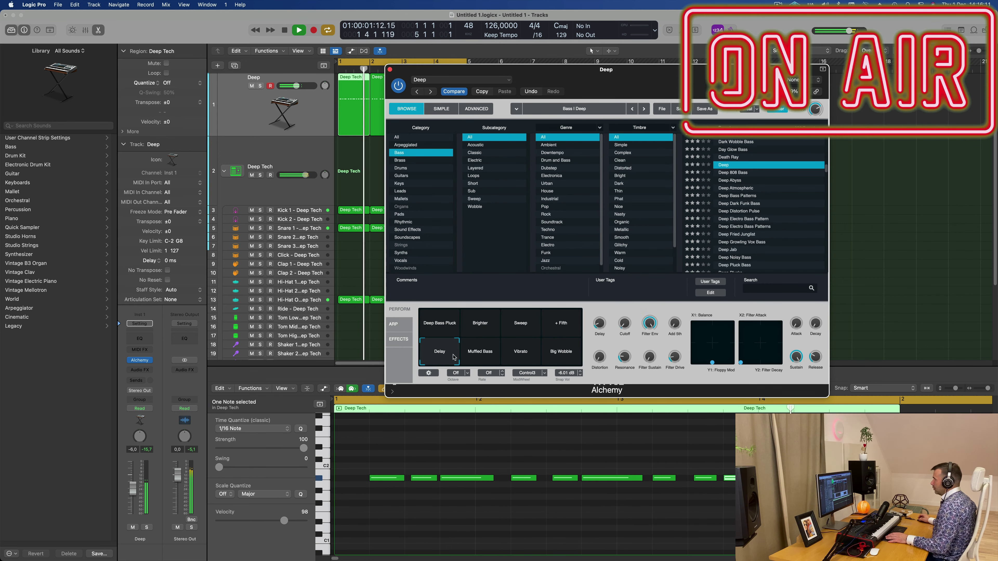
left_click(486, 355)
left_click(522, 358)
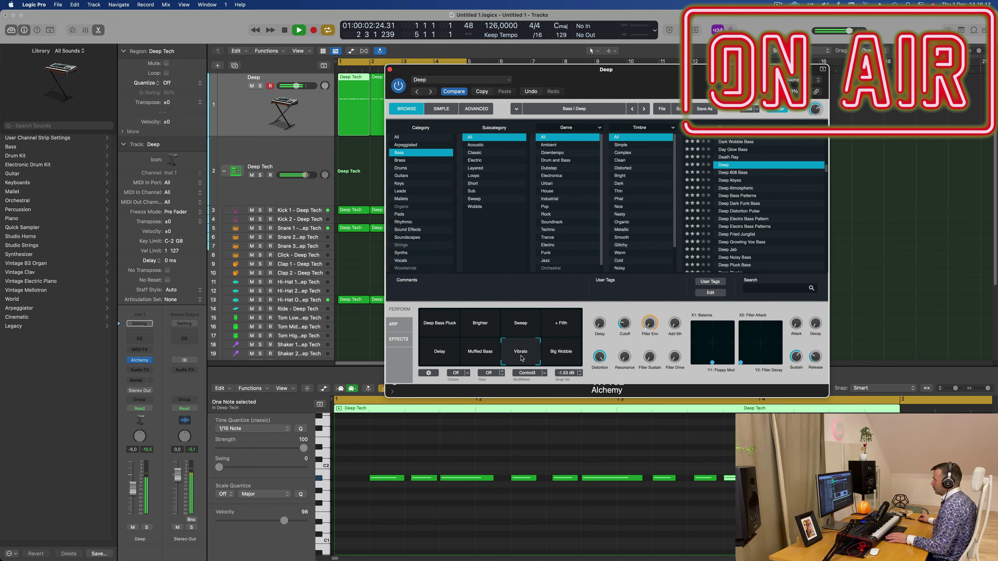
left_click(563, 355)
left_click(558, 328)
left_click(518, 331)
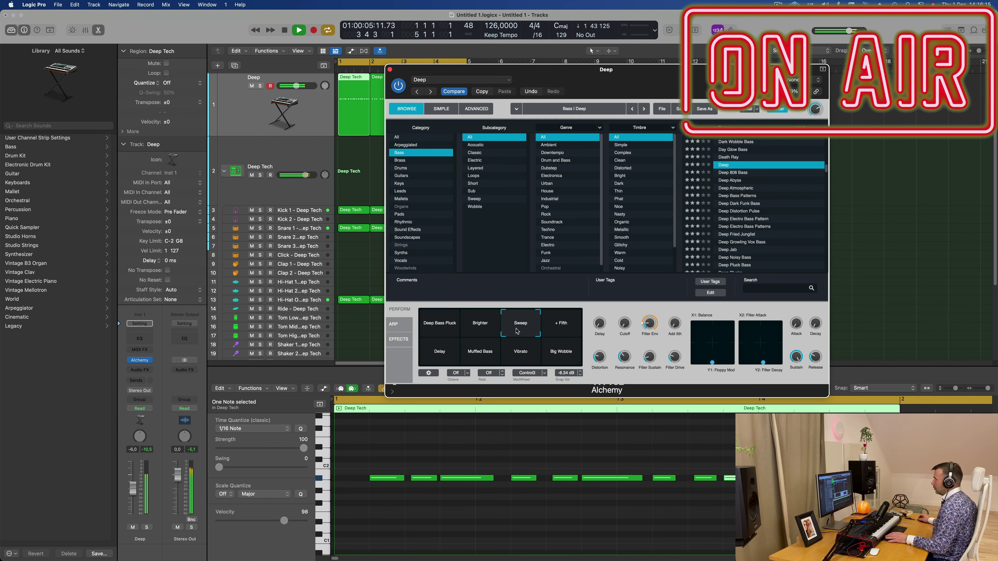
left_click(498, 332)
left_click(443, 333)
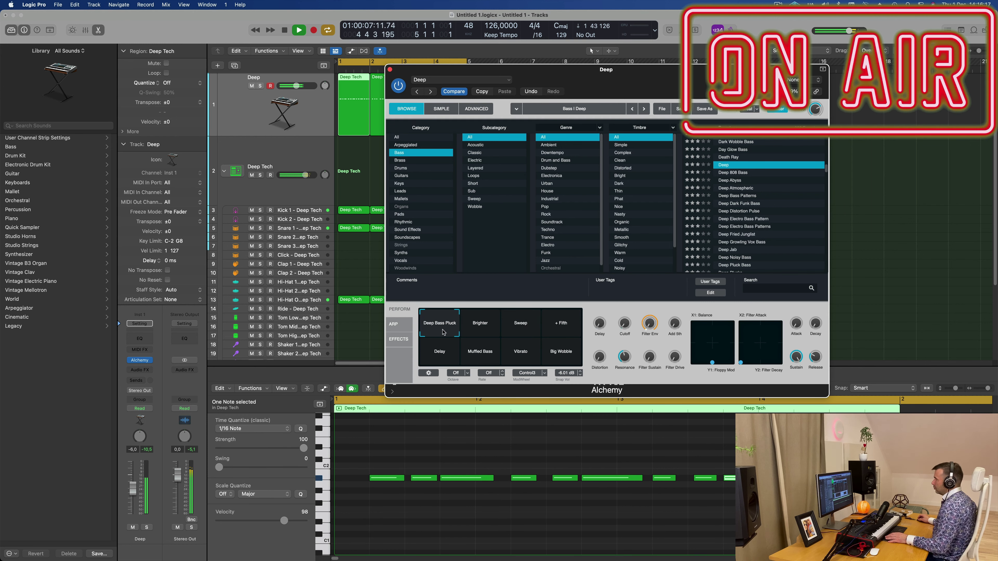
left_click(439, 351)
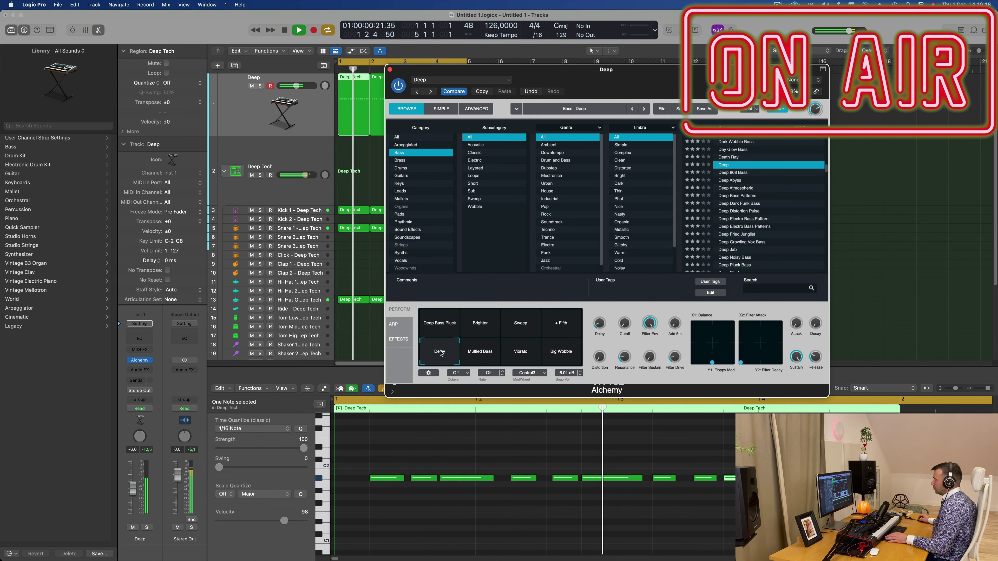
left_click(440, 321)
Move the synth window clear of the bass regions and nudge Alchemy's Cutoff knob while the loop plays
left_click_drag(629, 80, 700, 57)
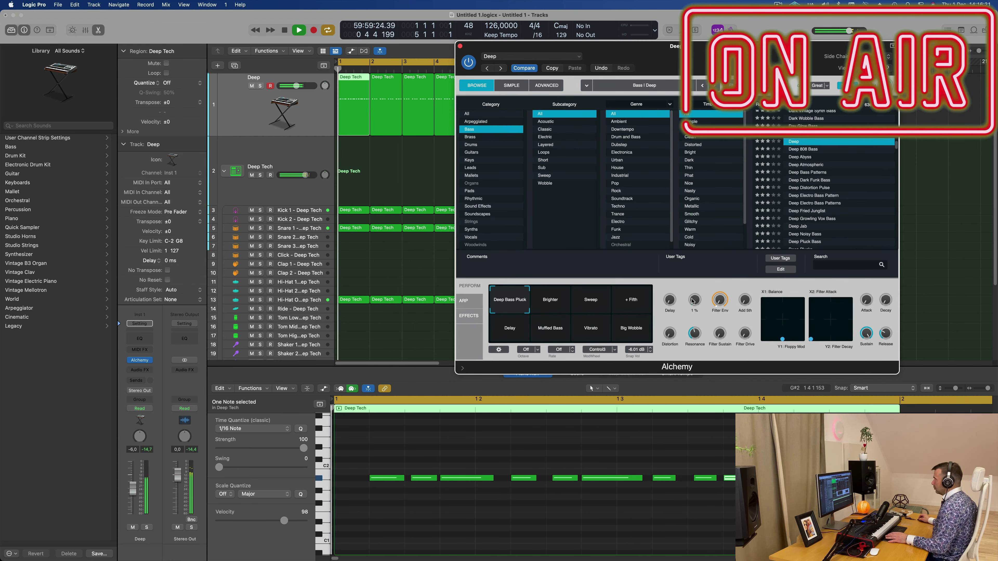
left_click_drag(694, 303, 695, 305)
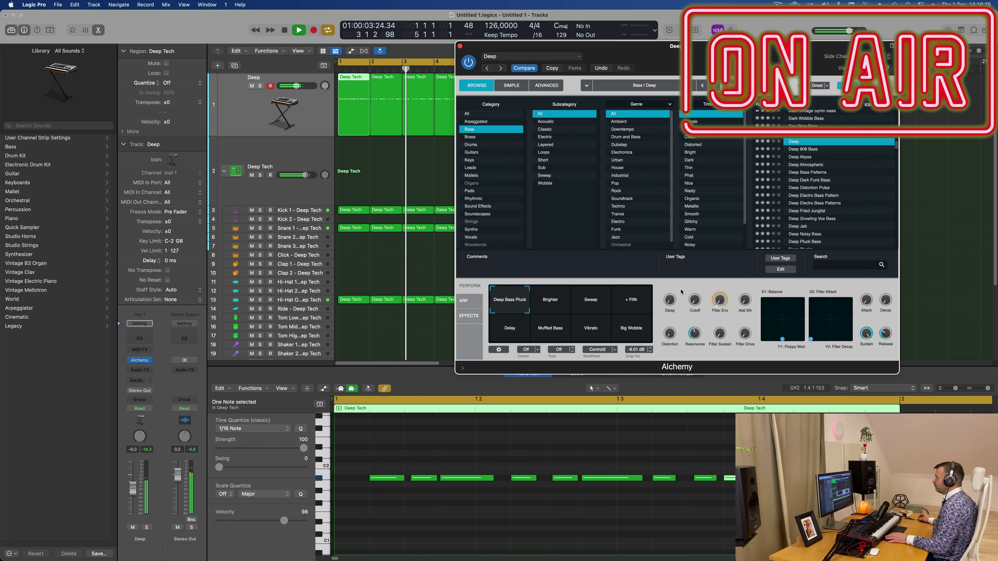
left_click_drag(769, 50, 813, 25)
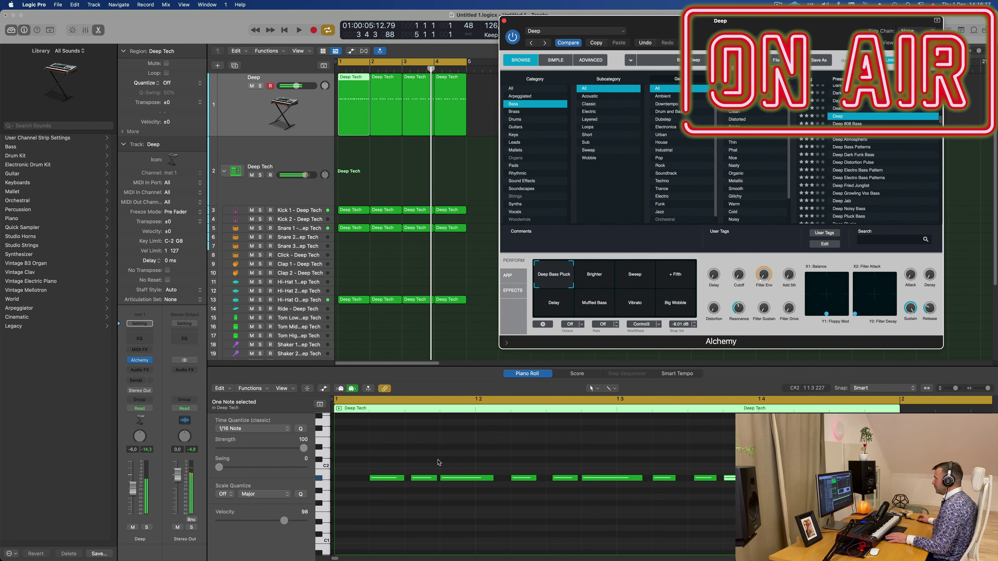
Restore the extended bass notes to their short length and copy bass notes onto the downbeats of beats 1, 2 and 3
key("space")
key("space")
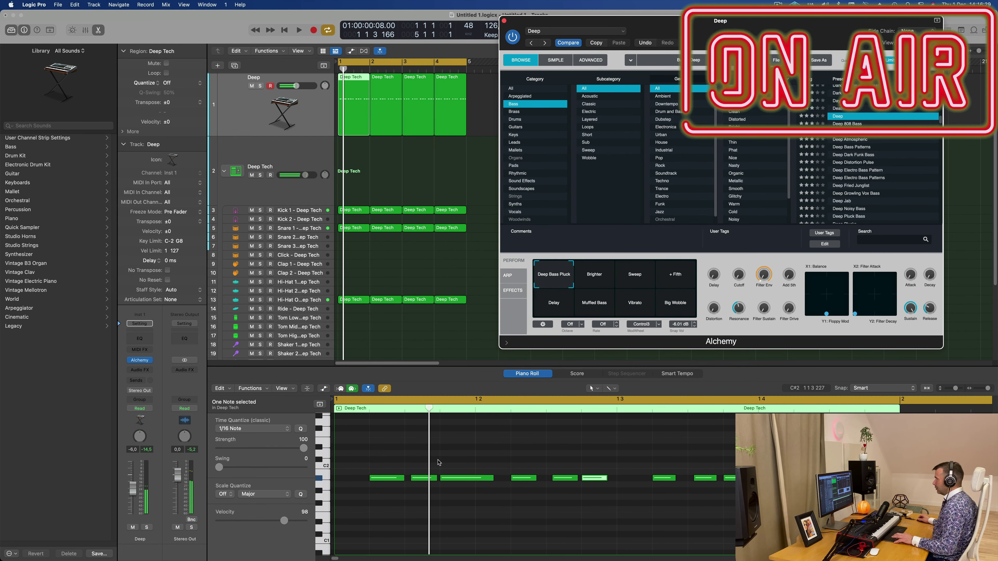
left_click_drag(455, 478, 350, 478)
left_click_drag(459, 478, 494, 478)
left_click_drag(599, 478, 636, 481)
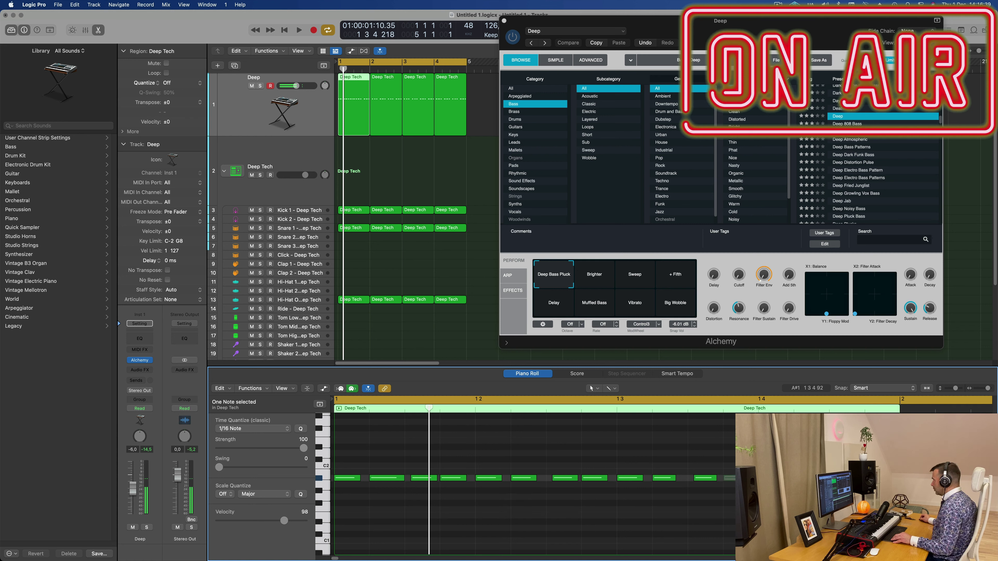
key("space")
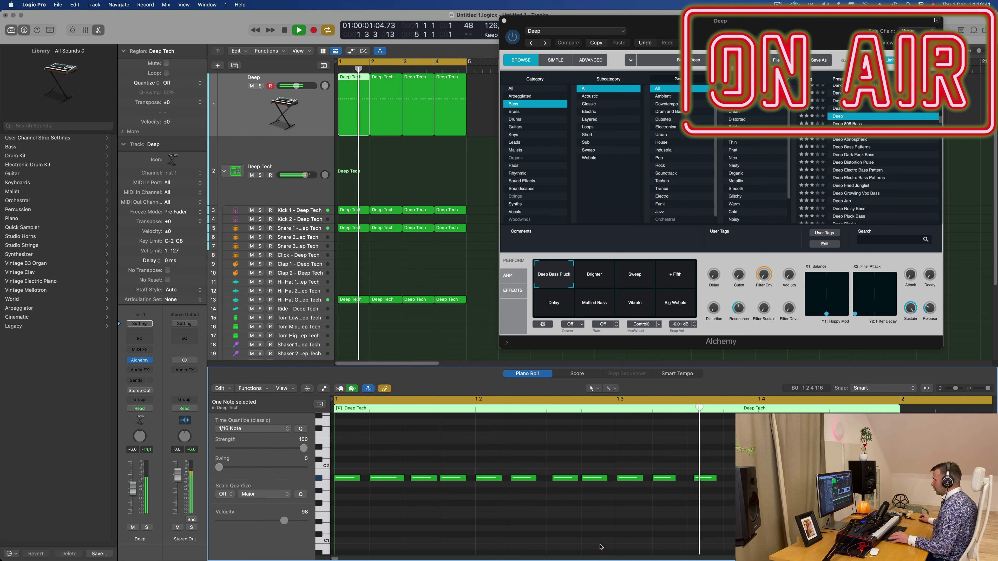
Fill the third and fourth sixteenths of beat 3 with bass notes while the loop plays
left_click_drag(704, 484, 733, 478)
key("super+Left")
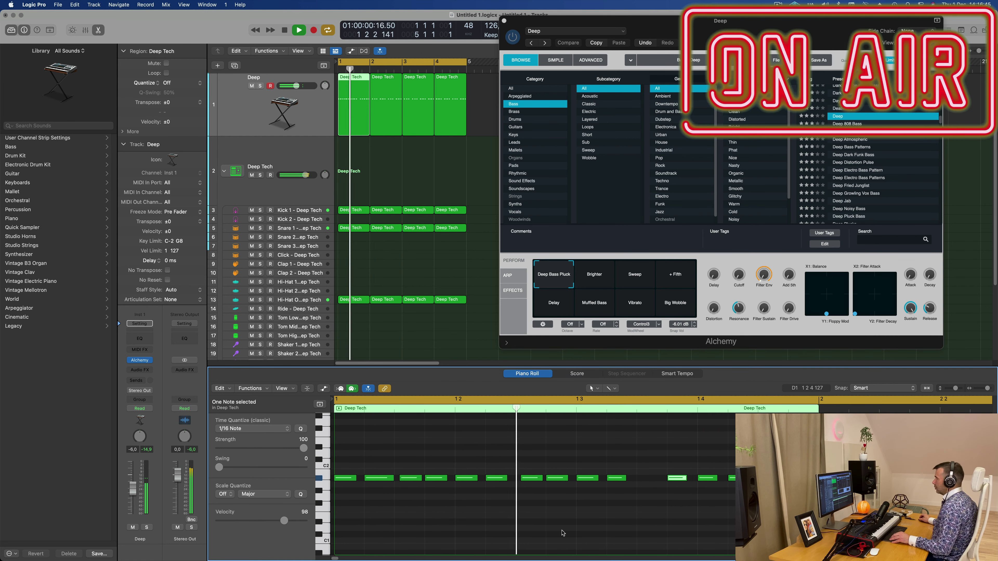
left_click_drag(618, 479, 649, 483)
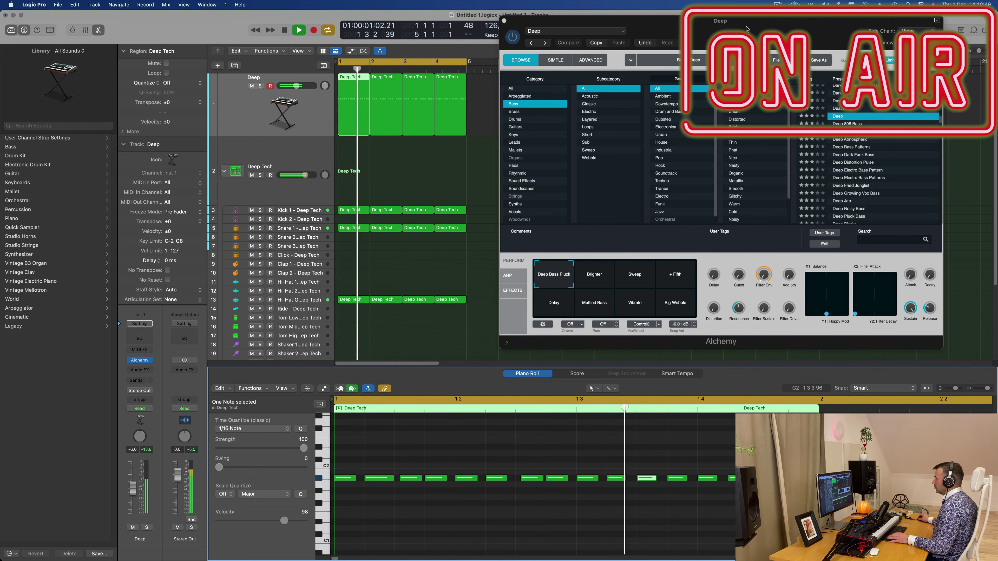
Delete the bass regions in bars 2 to 4 and repeat the first bass region three times to fill bars 1 to 4
left_click_drag(756, 22, 847, 57)
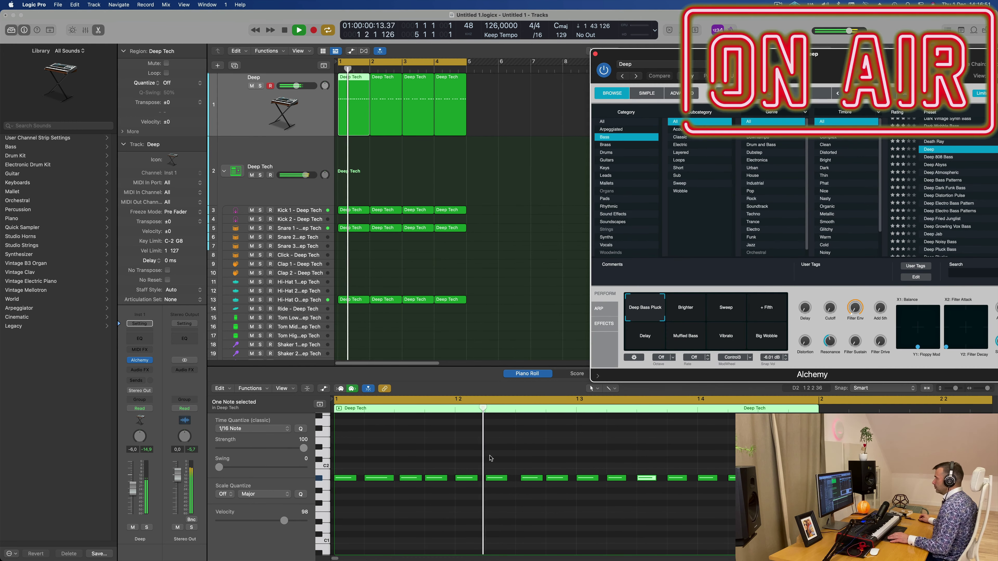
left_click_drag(496, 118, 387, 106)
key("Delete")
left_click(353, 114)
key("Return")
key("super+r")
key("super+r")
key("super+r")
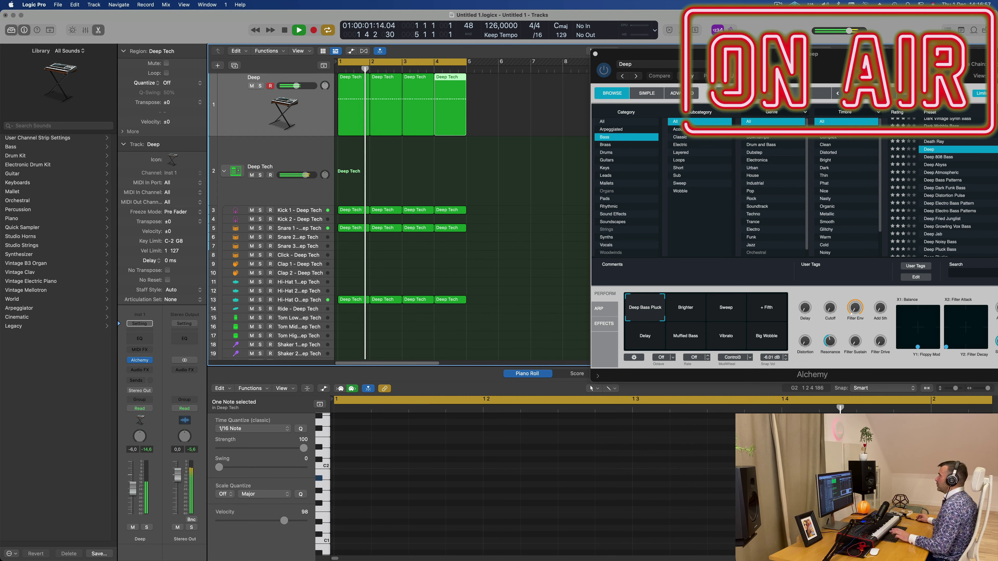
Reposition the Alchemy window and insert a stereo Compressor as the first audio effect on the Deep bass track
left_click_drag(652, 54, 476, 85)
key("Return")
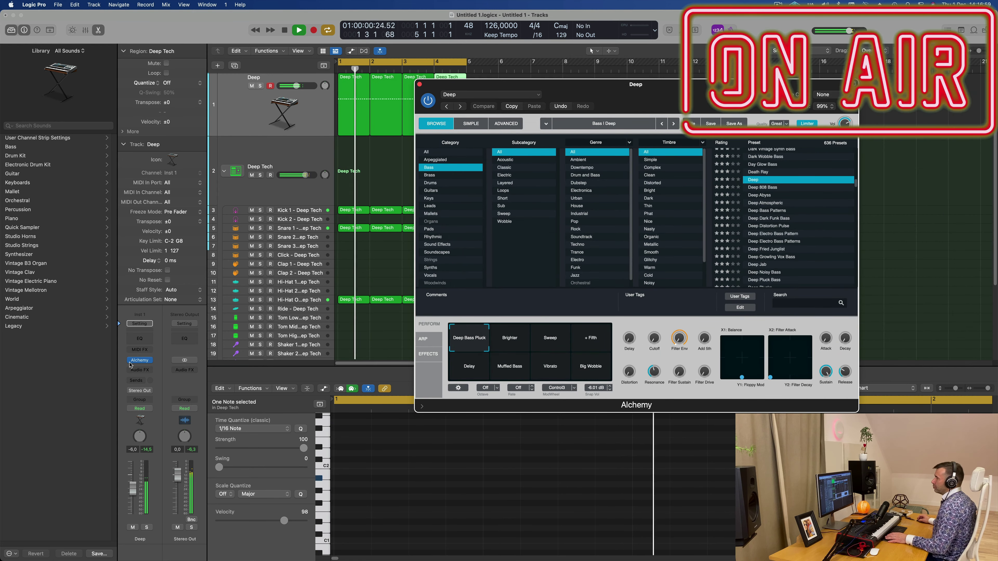
left_click(139, 370)
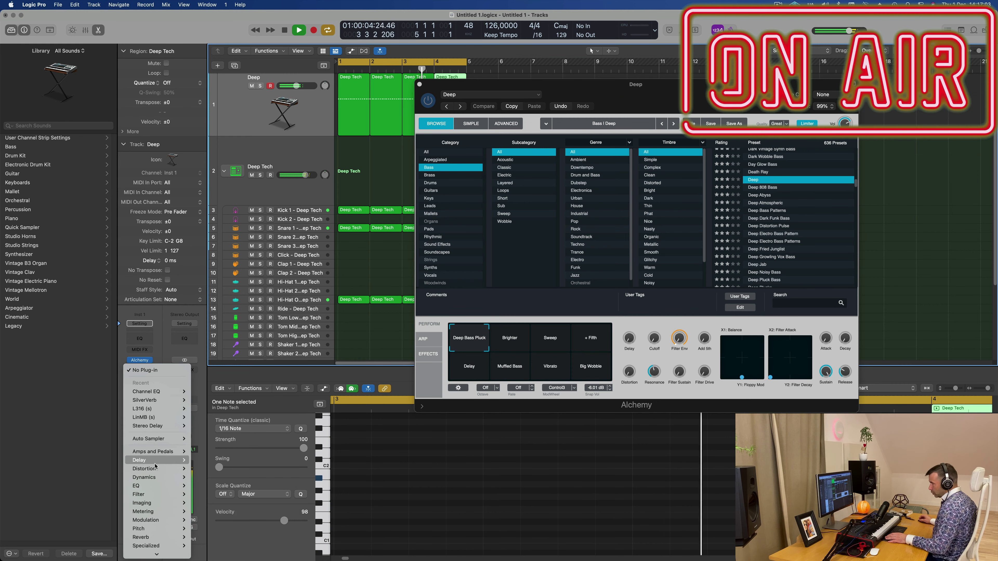
mouse_move(155, 478)
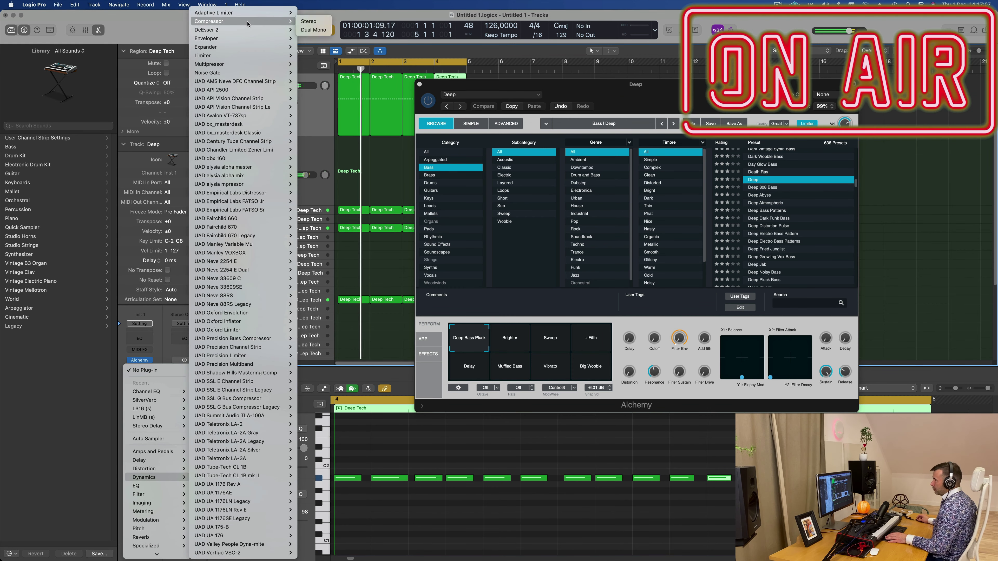
left_click(302, 22)
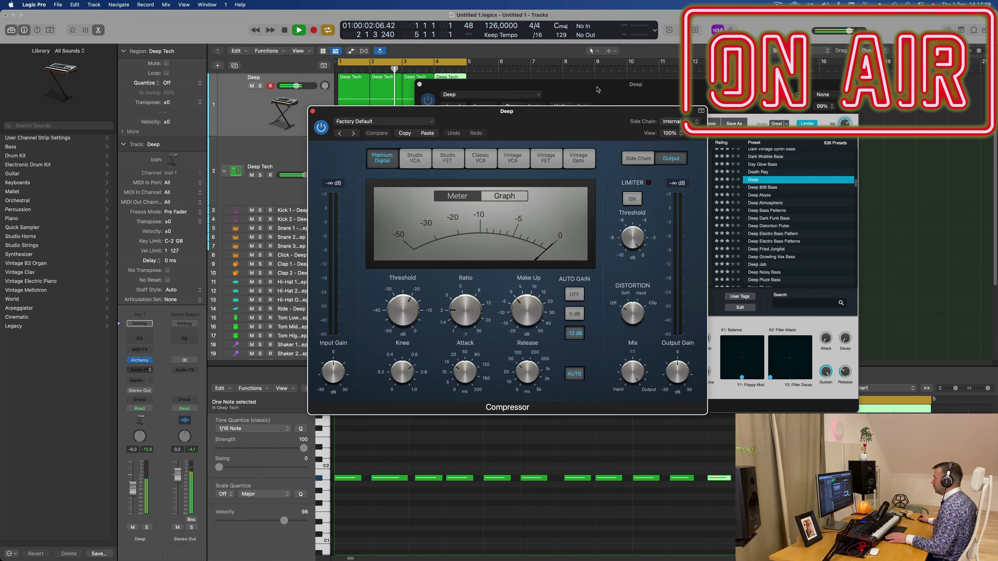
left_click_drag(581, 111, 584, 110)
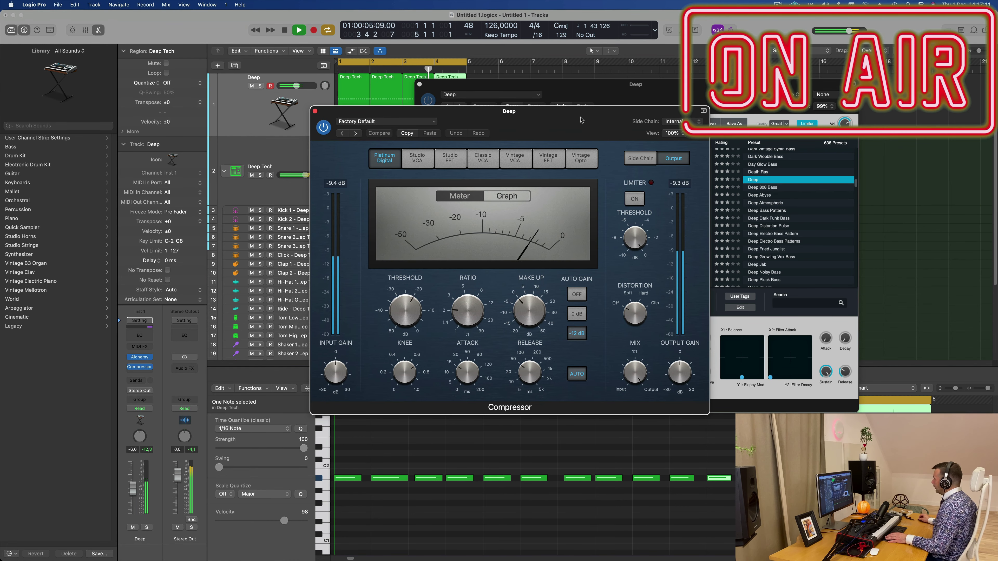
Set the Compressor's side chain to the Kick 1 - Deep Tech track (Inst 2) and close the plug-in window
left_click(676, 121)
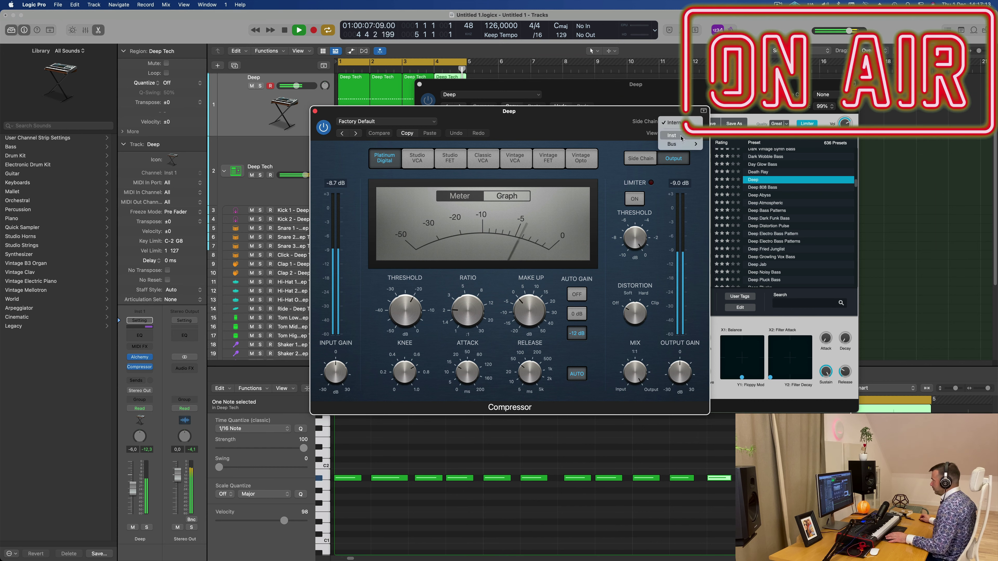
mouse_move(684, 137)
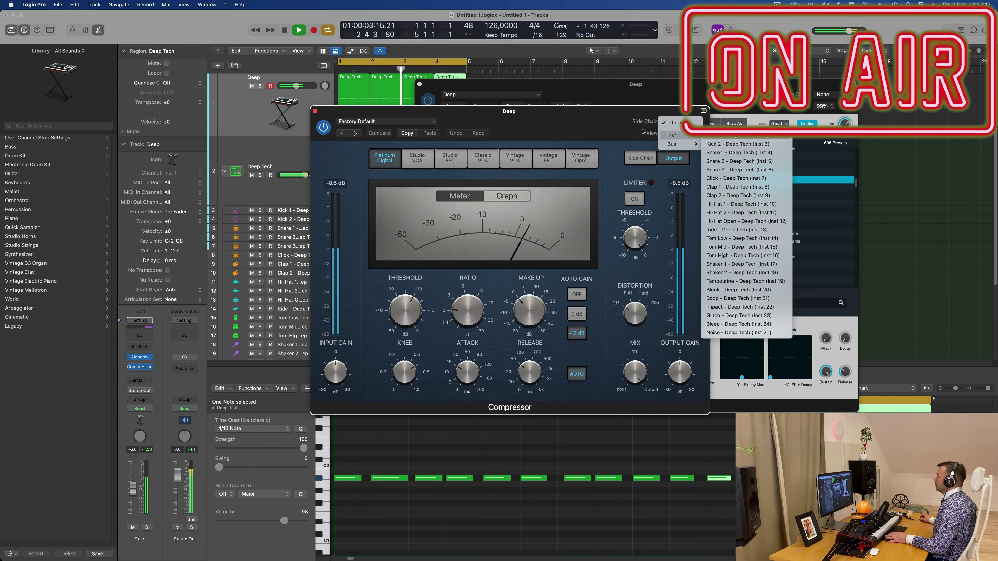
left_click(737, 135)
left_click_drag(585, 137, 586, 137)
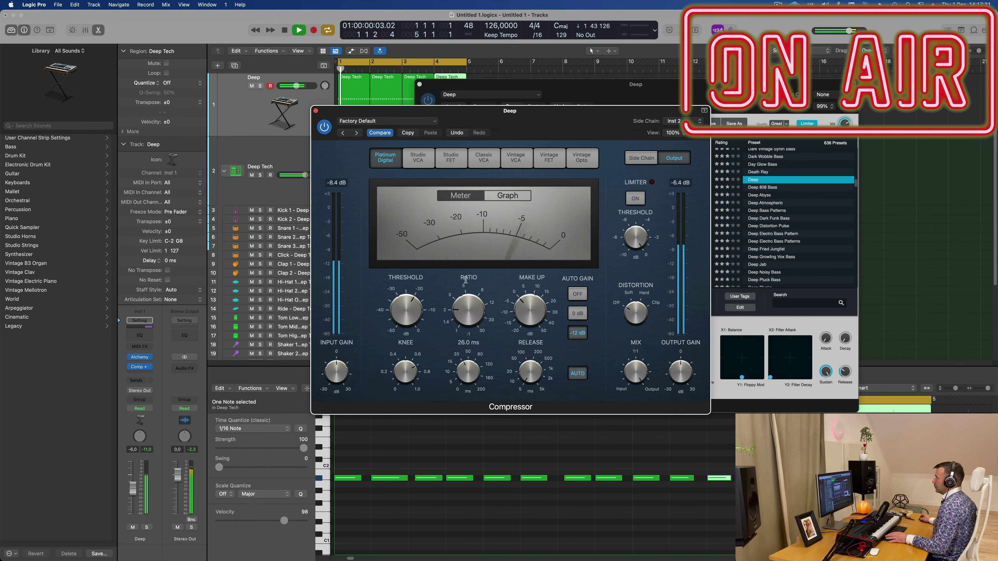
left_click_drag(355, 111, 373, 122)
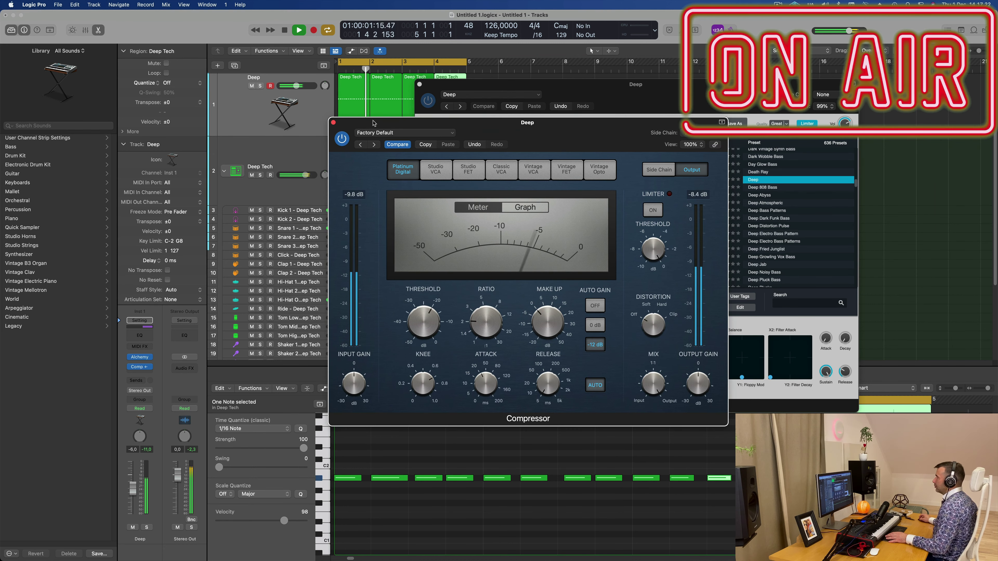
left_click(333, 123)
Audition the Deep 808 Bass and Deep Abyss presets in Alchemy during playback and load Deep Atmospheric
left_click_drag(629, 87, 585, 125)
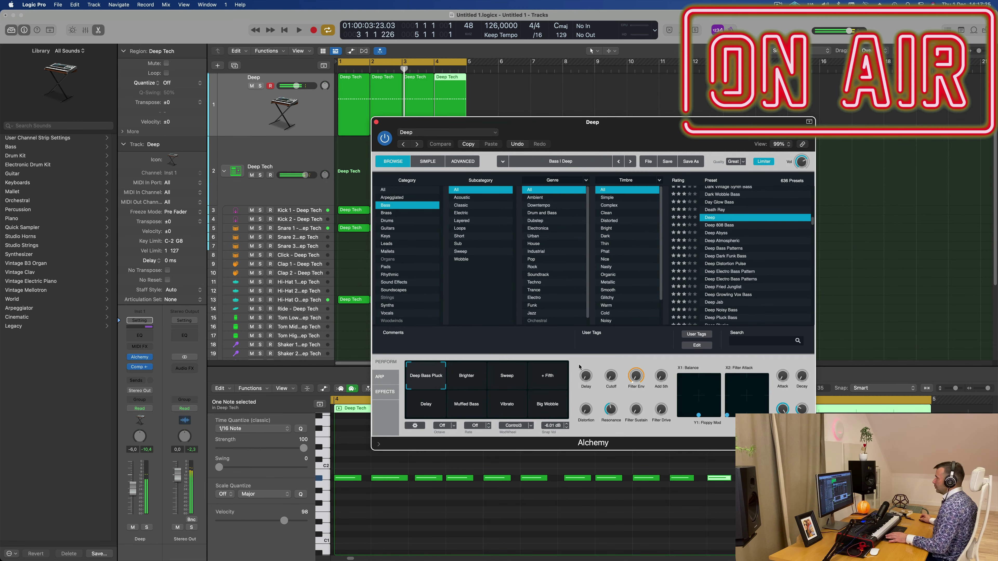
key("space")
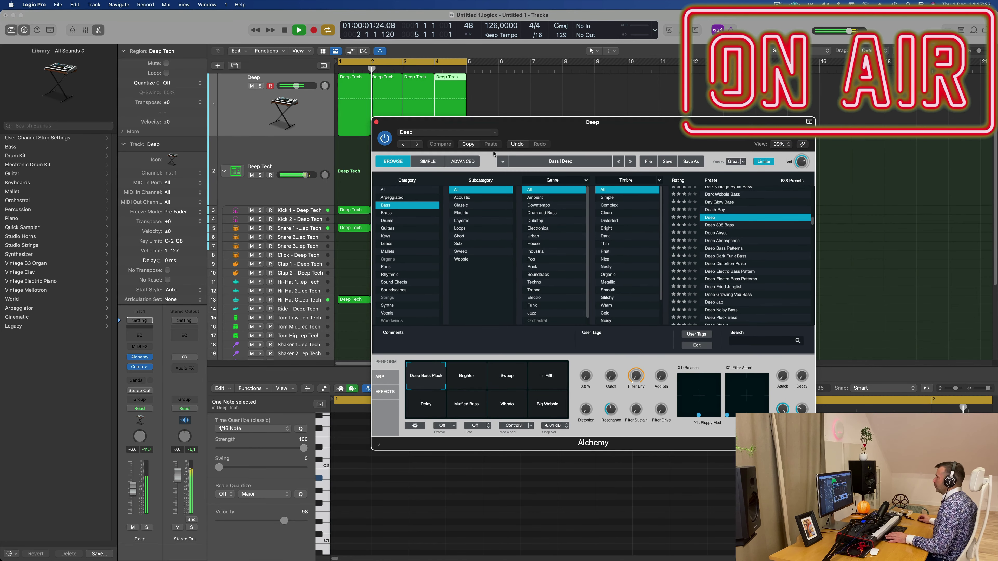
mouse_move(544, 132)
left_mouse_down()
mouse_move(596, 138)
mouse_move(555, 144)
left_mouse_up()
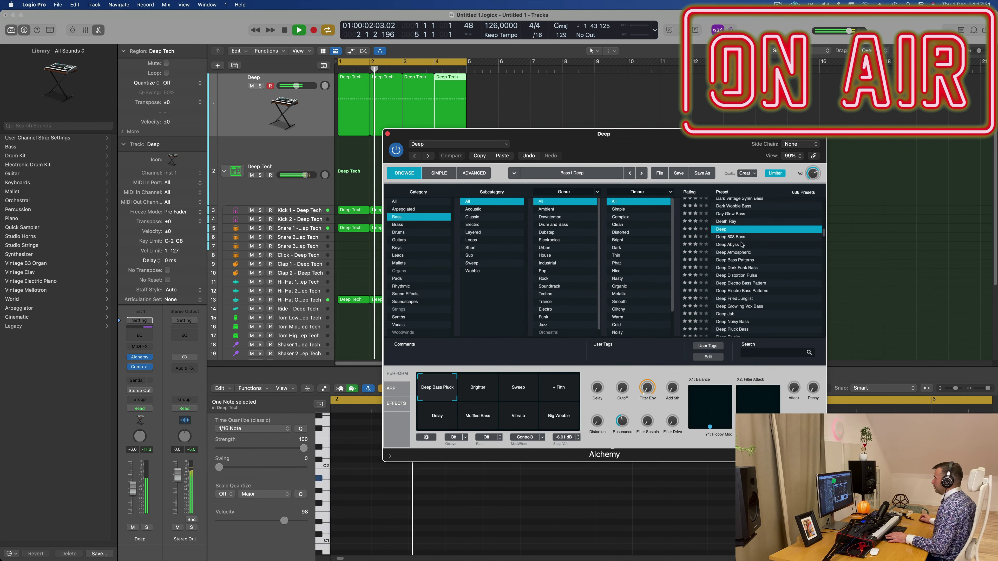
key("Down")
left_click(733, 247)
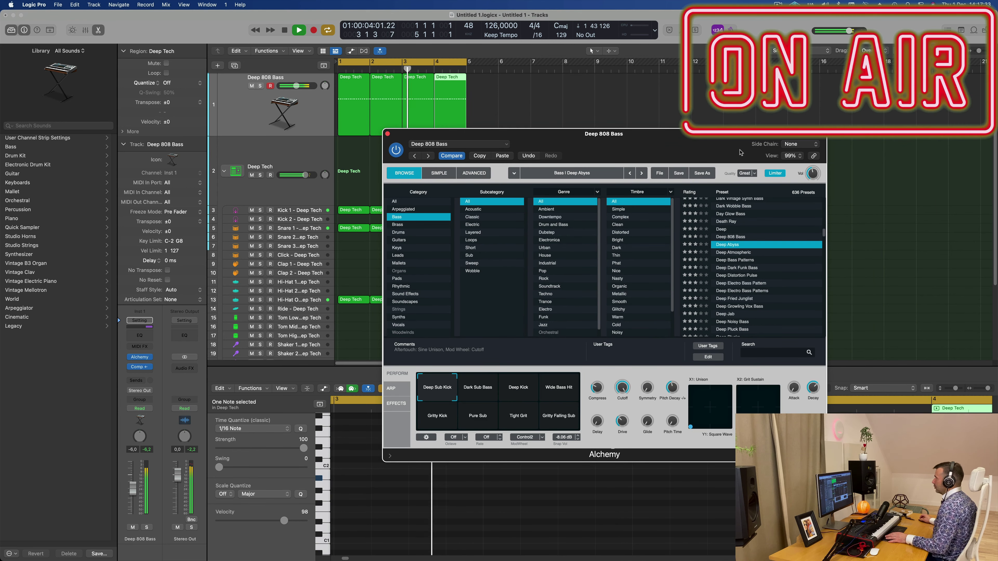
left_click_drag(733, 247, 768, 209)
left_click(766, 218)
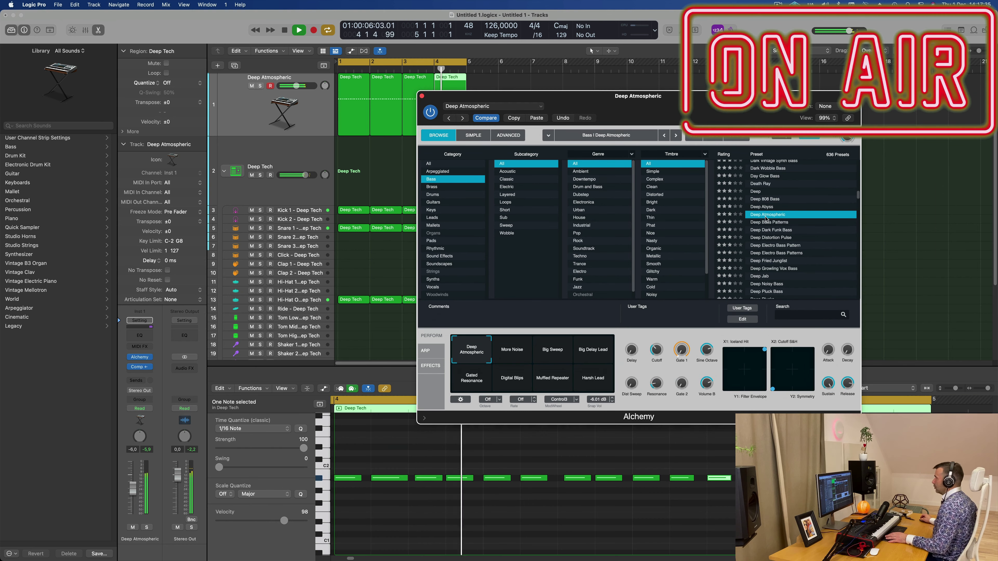
left_click_drag(711, 117, 746, 114)
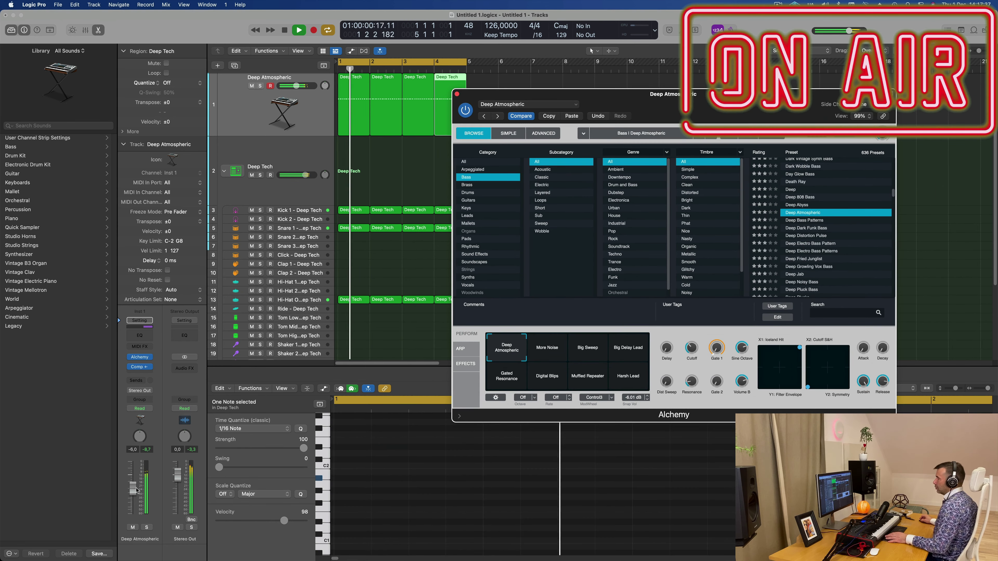
Lower the bass track's volume to about -12 dB and audition the Deep Atmospheric snapshots, choosing Big Sweep
left_click_drag(133, 494, 133, 501)
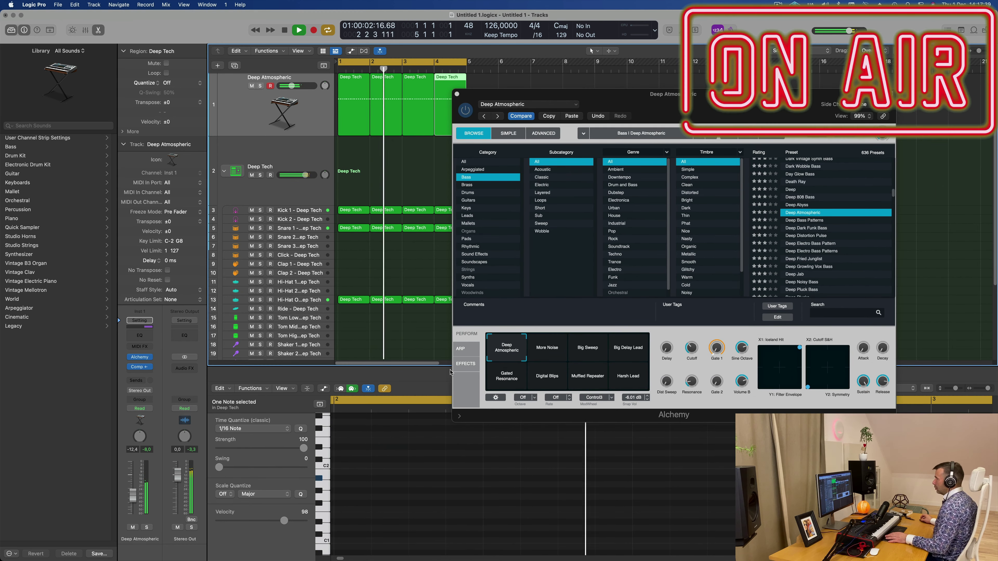
left_click(554, 351)
left_click(592, 352)
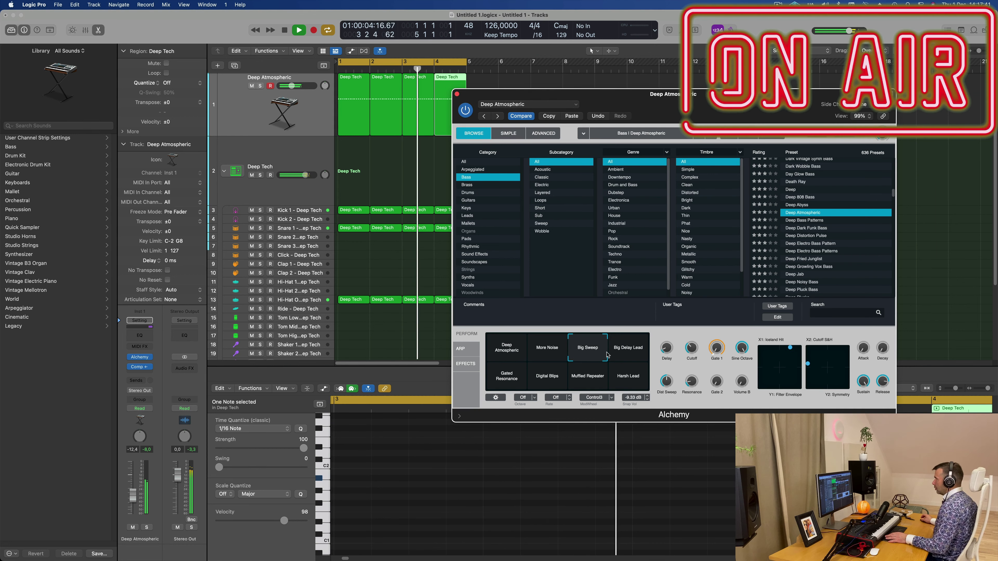
left_click(618, 353)
left_click(557, 353)
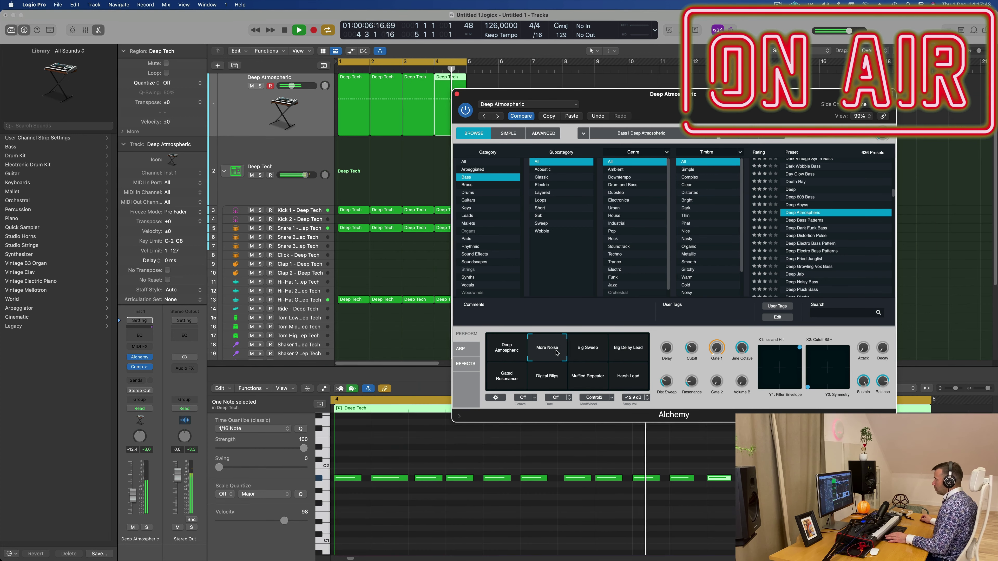
left_click(596, 351)
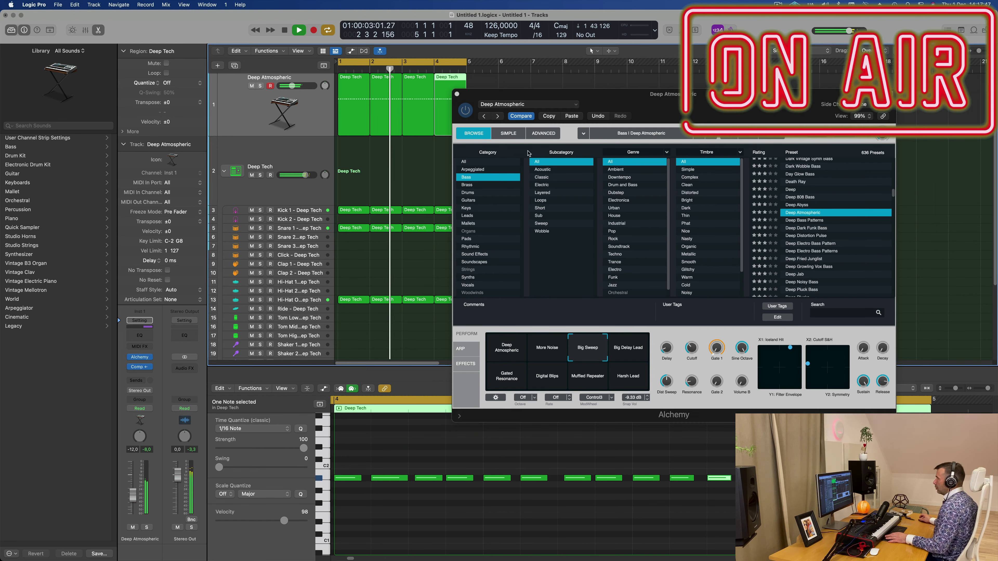
Move the Alchemy window clear of the editor and open the first bass region's notes in the Piano Roll
left_click_drag(793, 98, 906, 171)
left_click(367, 162)
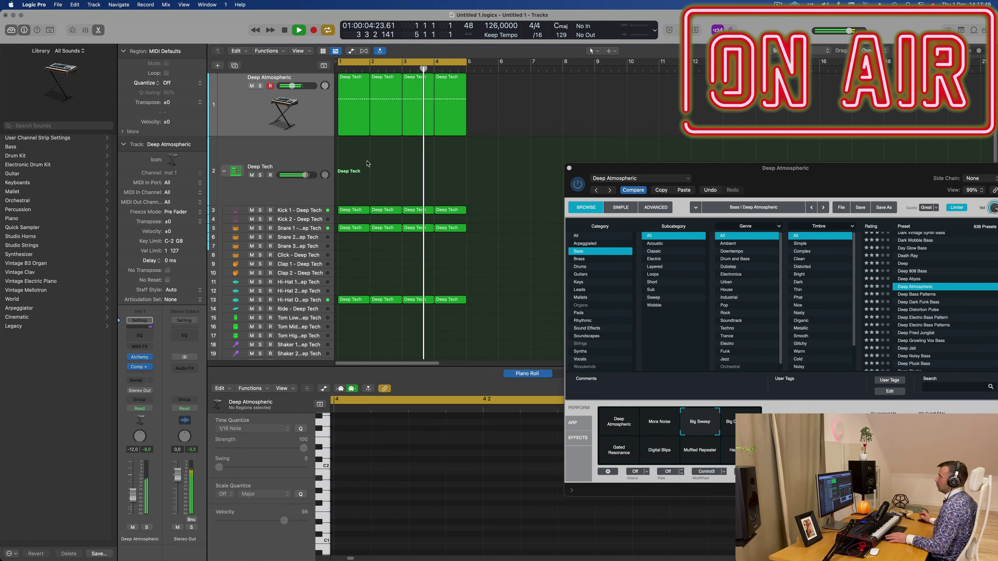
left_click(355, 118)
key("space")
key("space")
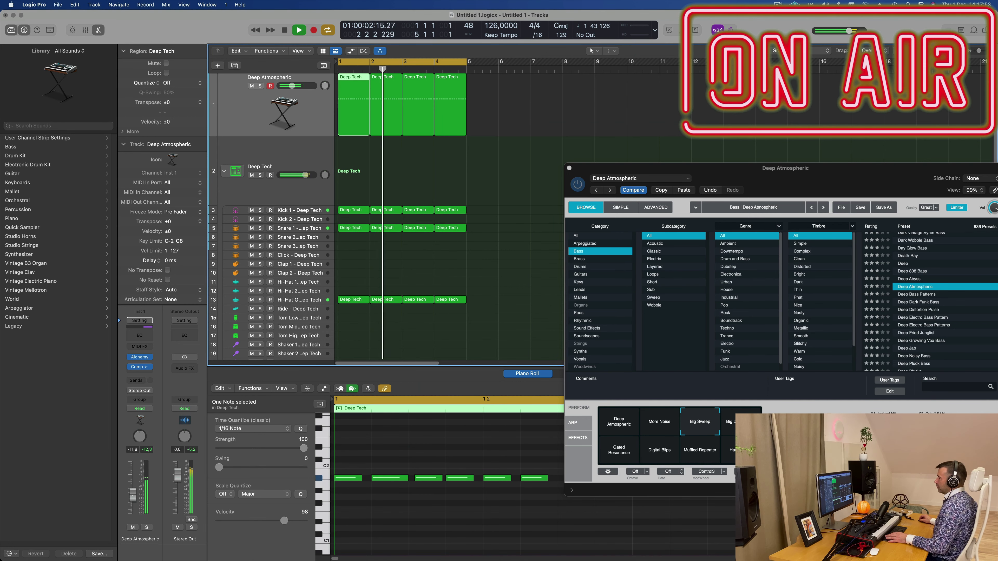
left_click_drag(878, 169, 908, 153)
left_click(389, 166)
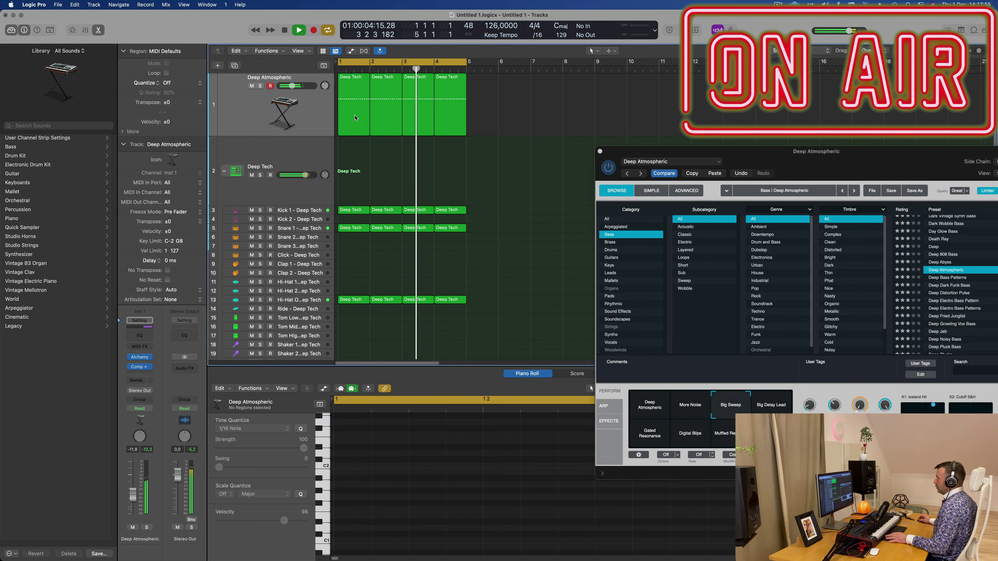
left_click(355, 118)
key("space")
key("space")
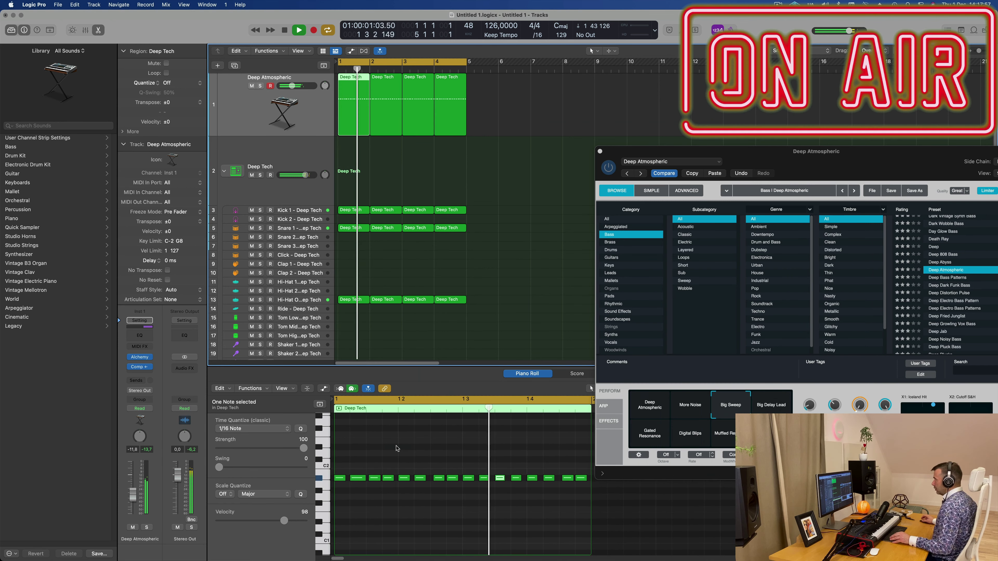
Raise the last two notes of the first bass region by three semitones to C#2 and replay the loop
mouse_move(562, 458)
left_mouse_down()
mouse_move(577, 493)
mouse_move(571, 461)
left_mouse_up()
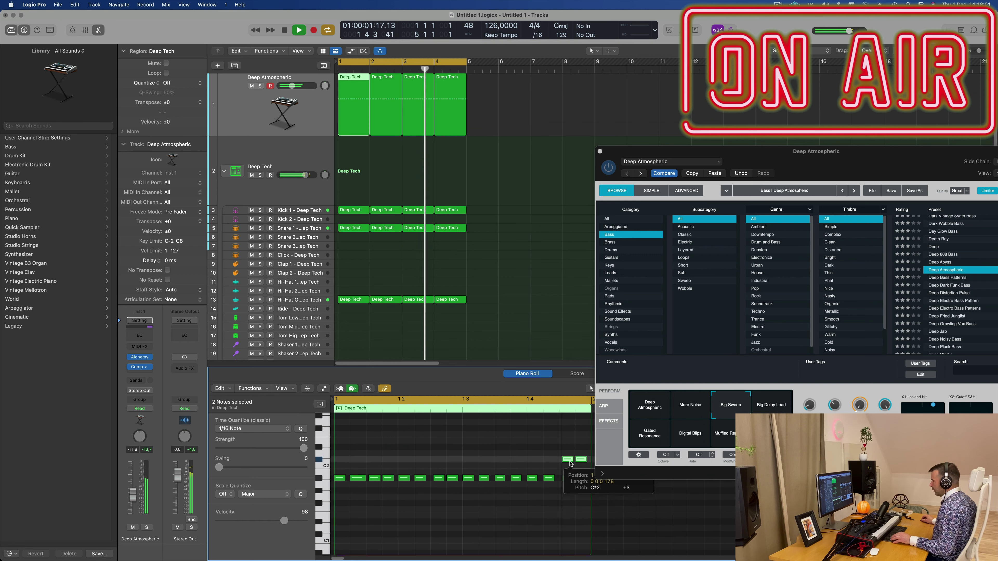
key("space")
key("space")
key("super+Right")
scroll(571, 464, "right", 3)
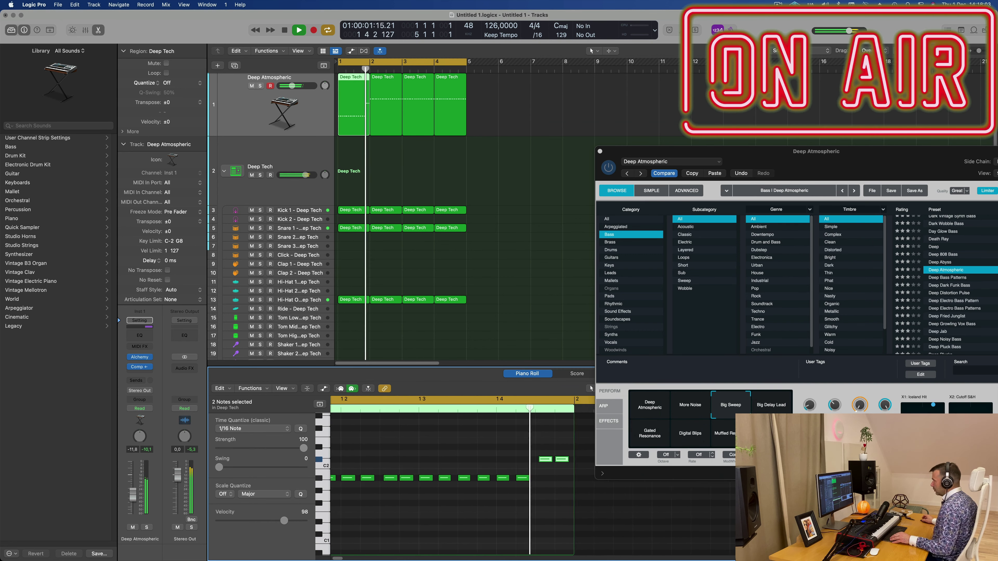
Quantize all notes of the first bass region to 1/16 notes and replay the loop from the start
left_click_drag(541, 460, 539, 462)
key("super+a")
key("q")
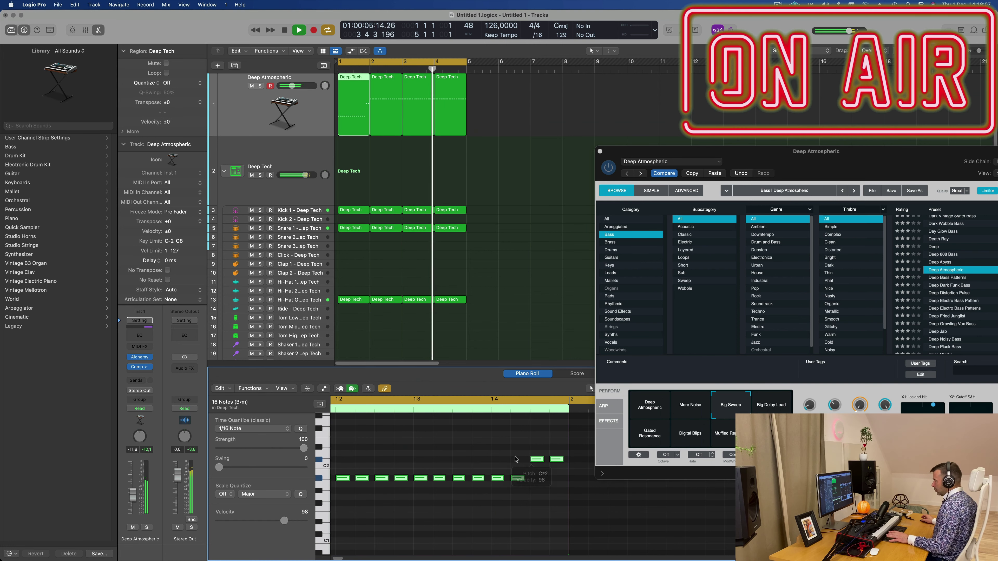
key("space")
key("space")
key("super+Left")
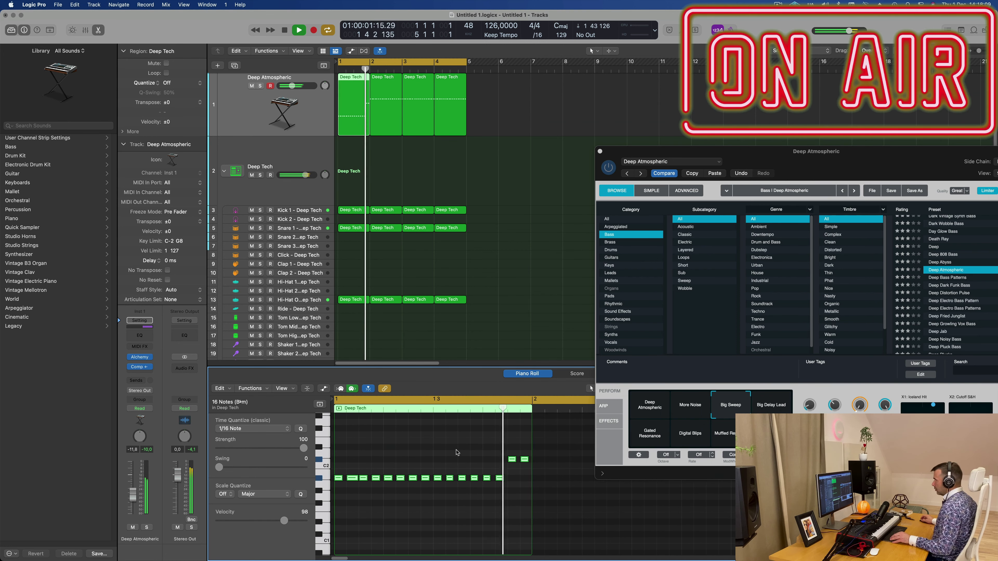
key("Return")
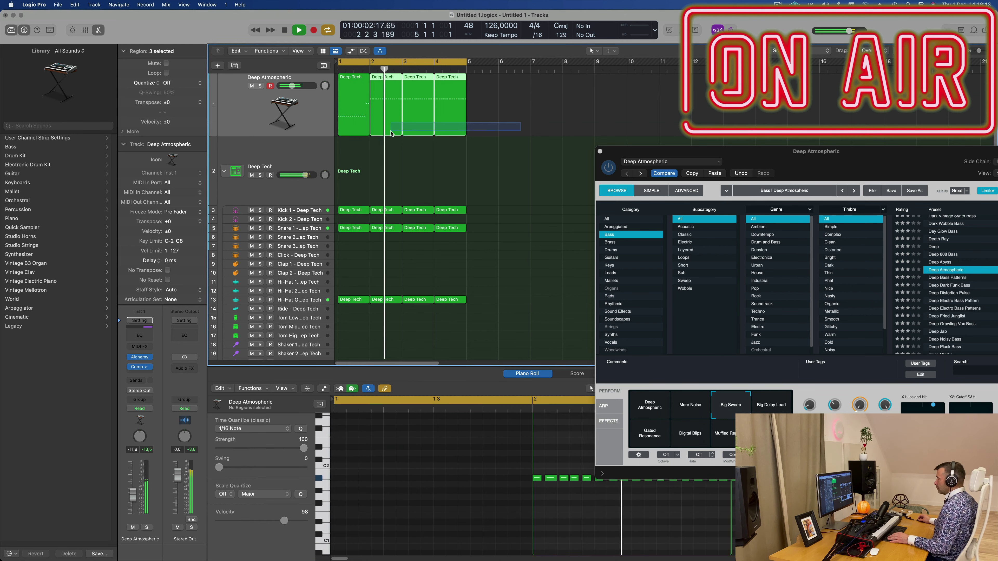
Join the bass regions of bars 1 and 2 into a single two-bar region
left_click_drag(347, 157, 396, 126)
key("j")
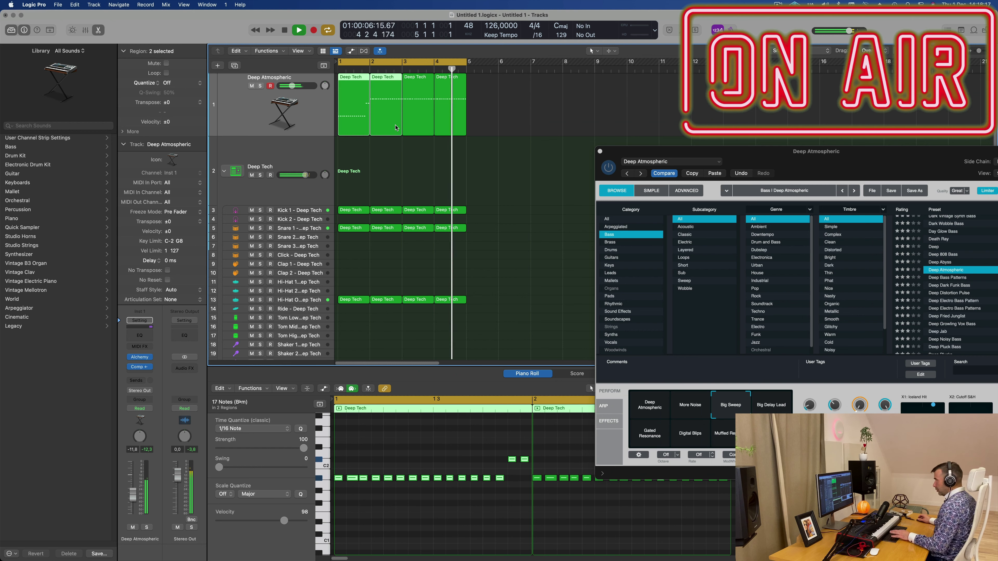
key("space")
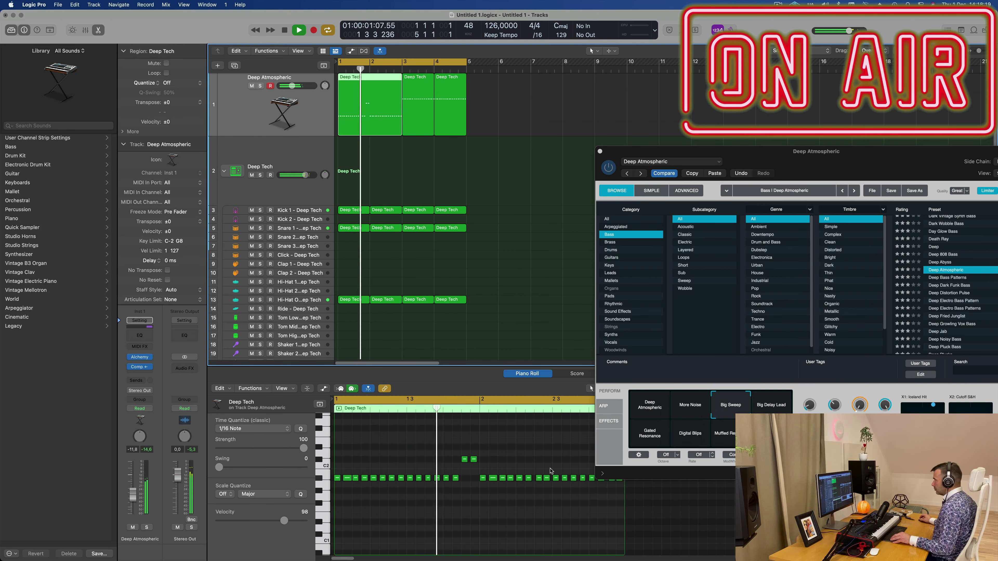
Lower the last two notes of the joined bass region by two semitones and quantize all its notes to 1/16
left_click_drag(579, 471, 599, 491)
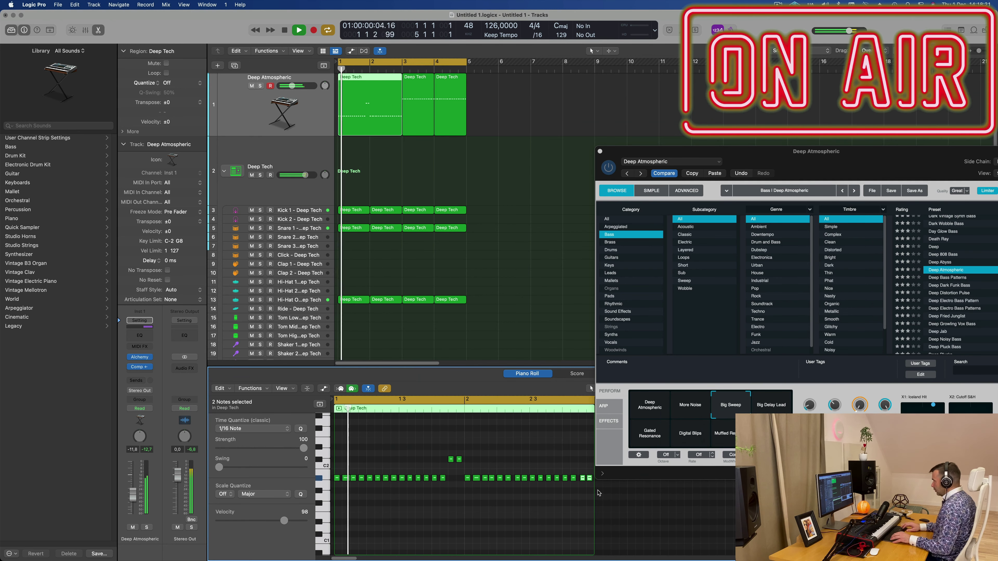
key("alt+Down")
key("alt+Down")
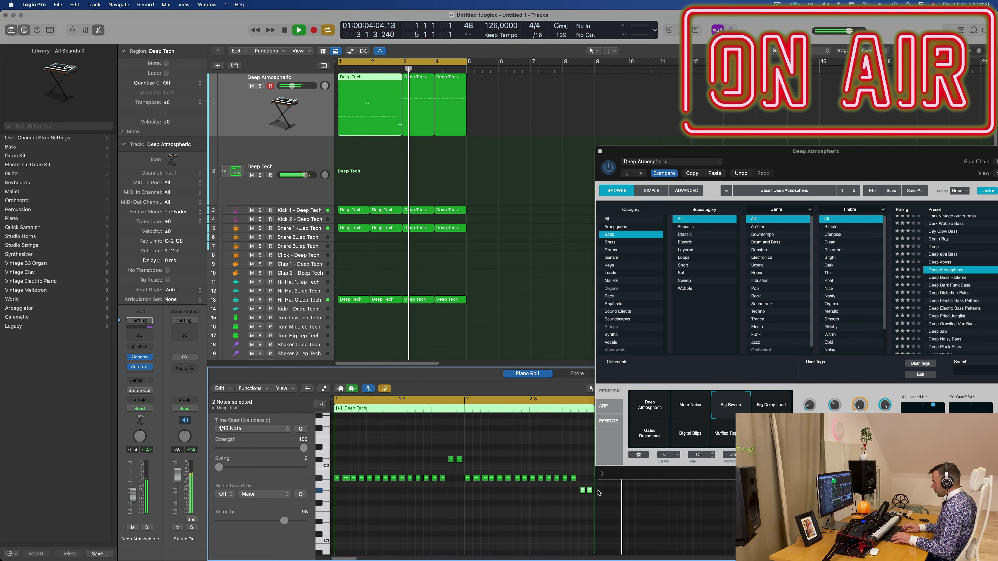
key("super+a")
key("q")
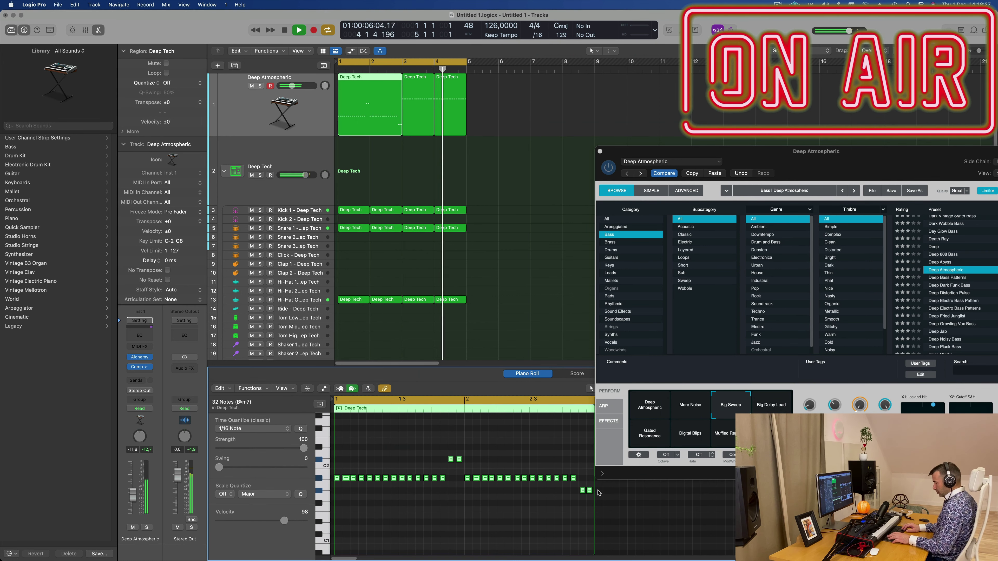
Close the Alchemy window and repeat the two-bar bass region across bars 3 and 4
key("space")
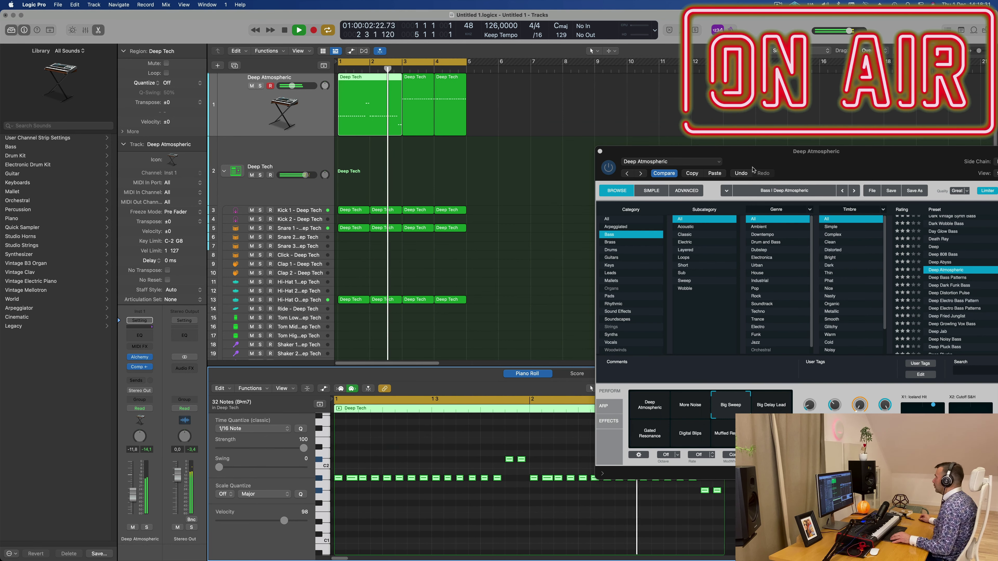
left_click_drag(677, 156, 411, 169)
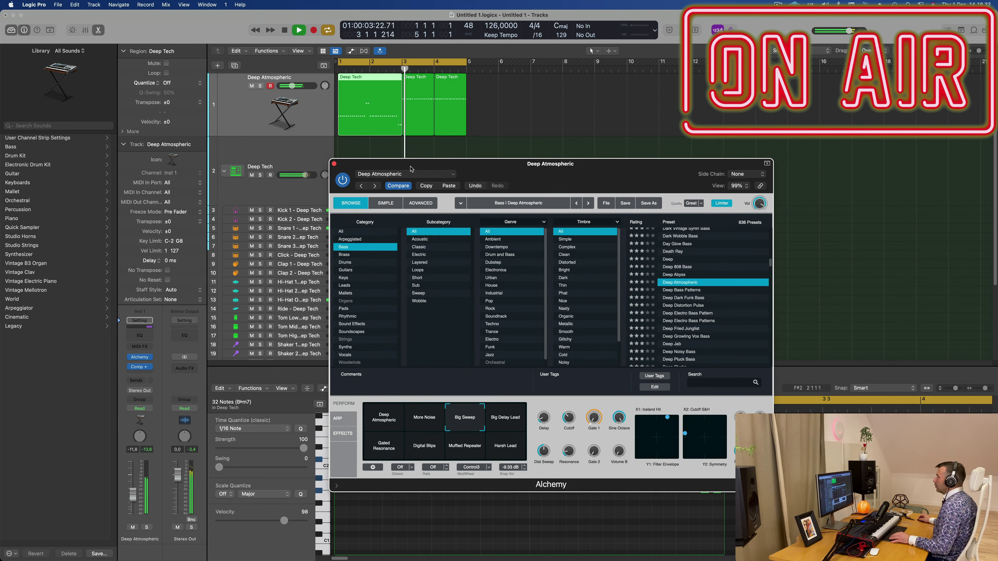
left_click(334, 163)
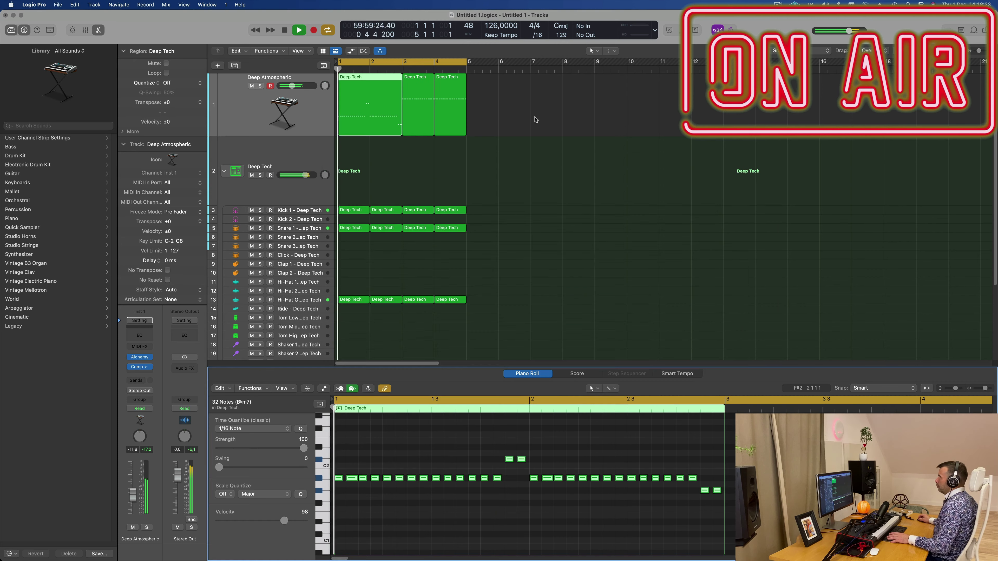
left_click(372, 108)
key("super+r")
left_click(154, 400)
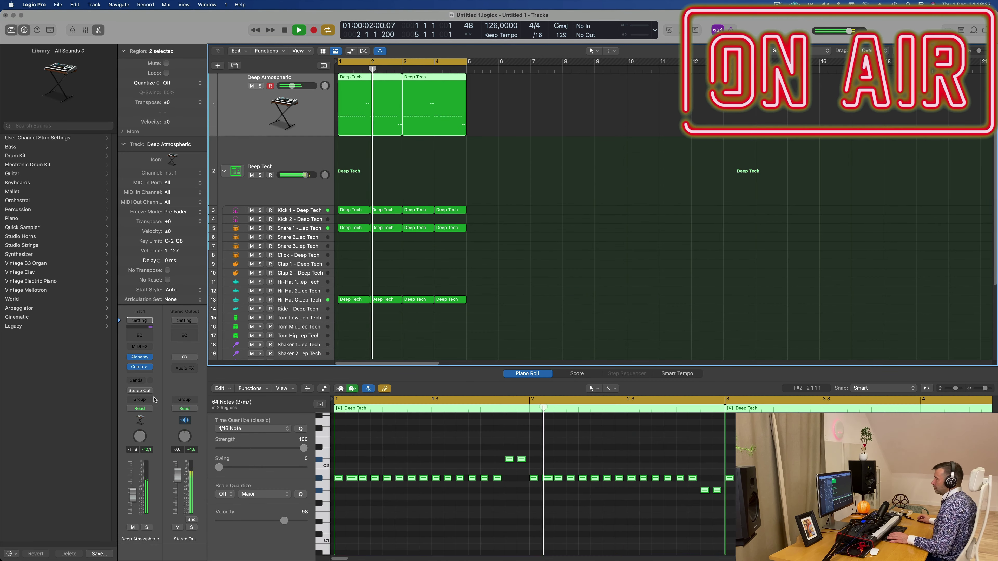
Set the ratio of the bass track's Compressor to about 4.1:1
left_click(139, 357)
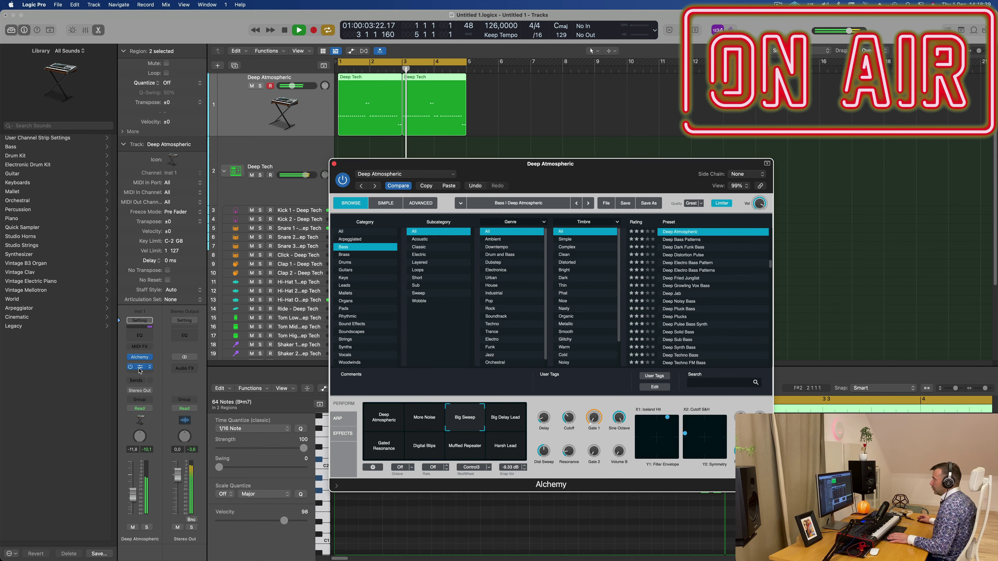
left_click(140, 368)
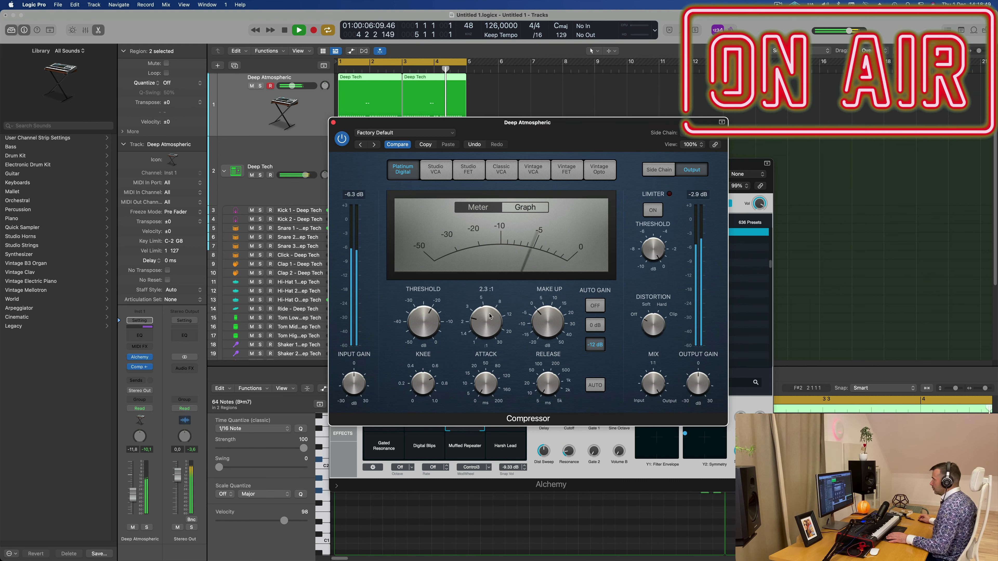
left_click_drag(490, 316, 491, 299)
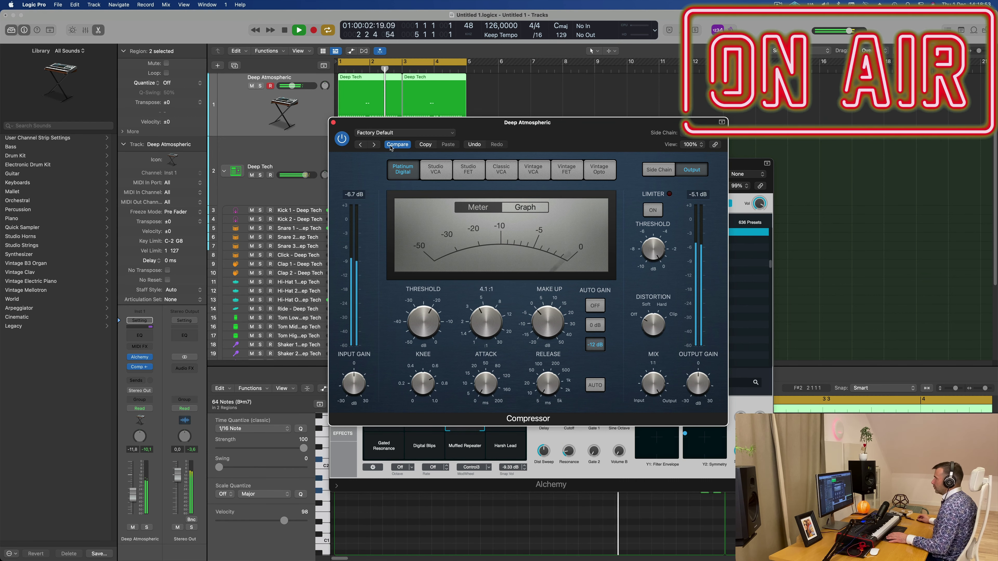
left_click(333, 122)
Try out Gate 1 and Sine Octave on the bass patch in Alchemy and set Dist Sweep to about 57%
left_click_drag(592, 175, 583, 111)
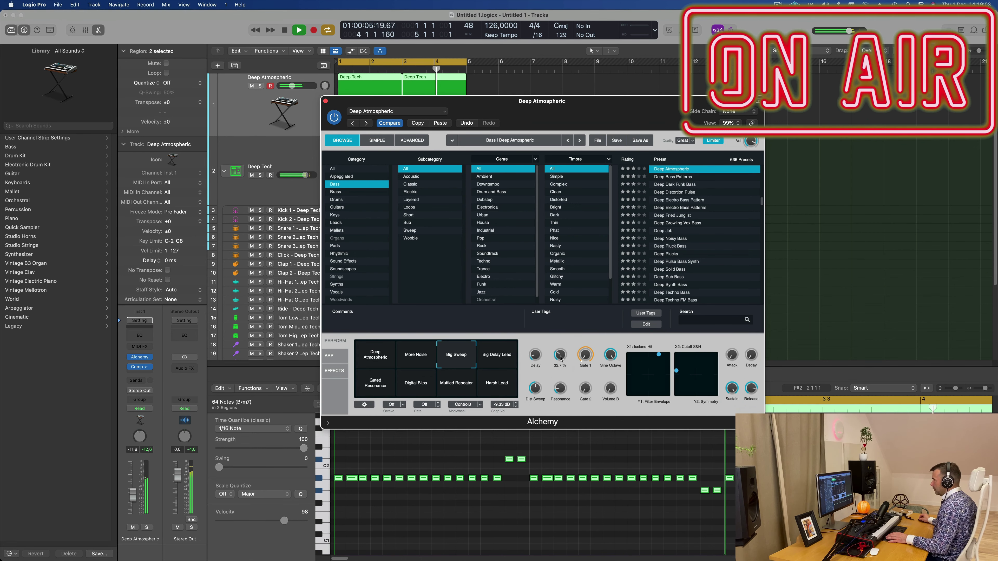
left_click_drag(586, 358, 585, 330)
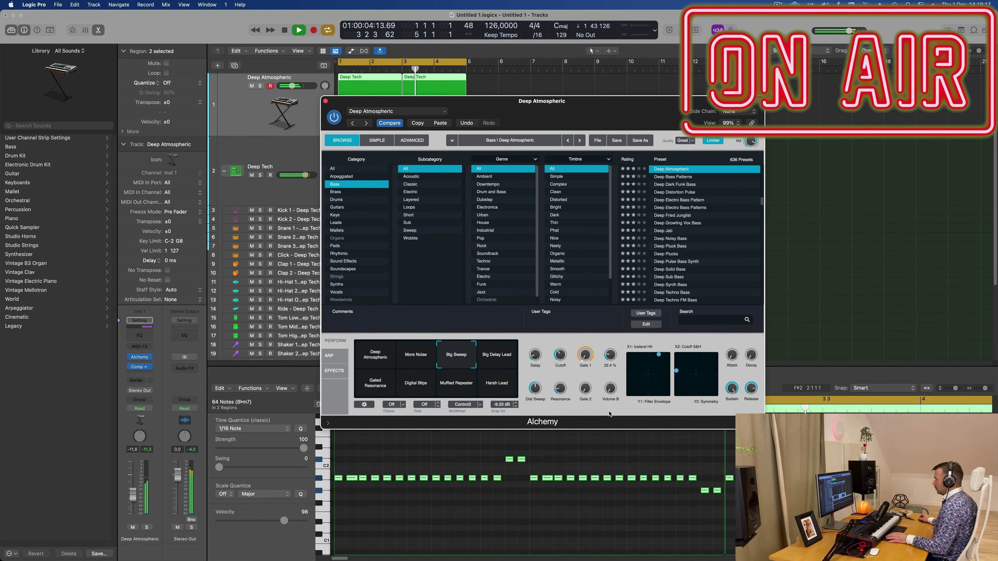
left_click_drag(542, 394, 536, 384)
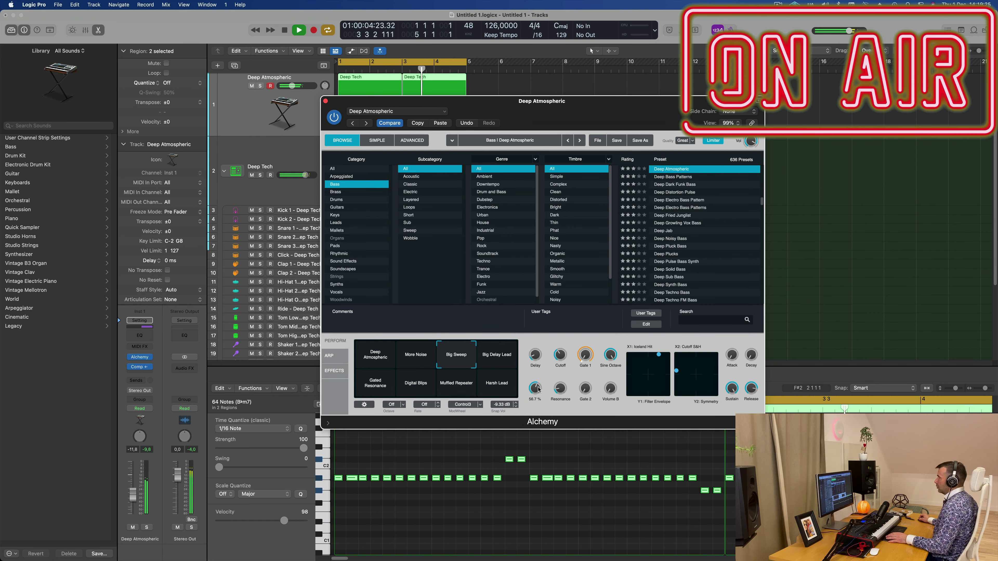
left_click_drag(620, 106, 643, 255)
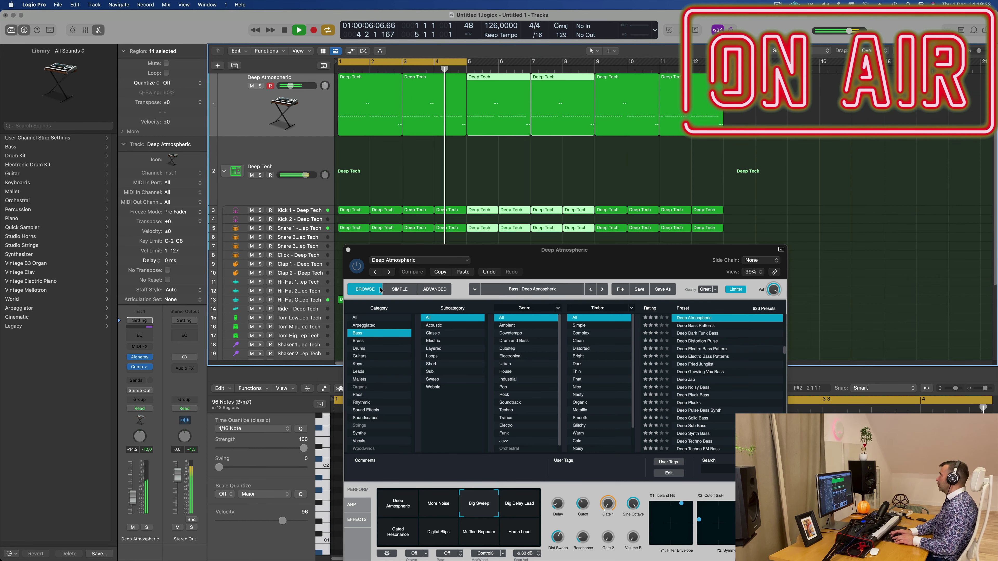
Repeat the bass and drum regions through bar 16 and extend the cycle range to cover all 16 bars
key("super+r")
scroll(554, 169, "down", 6)
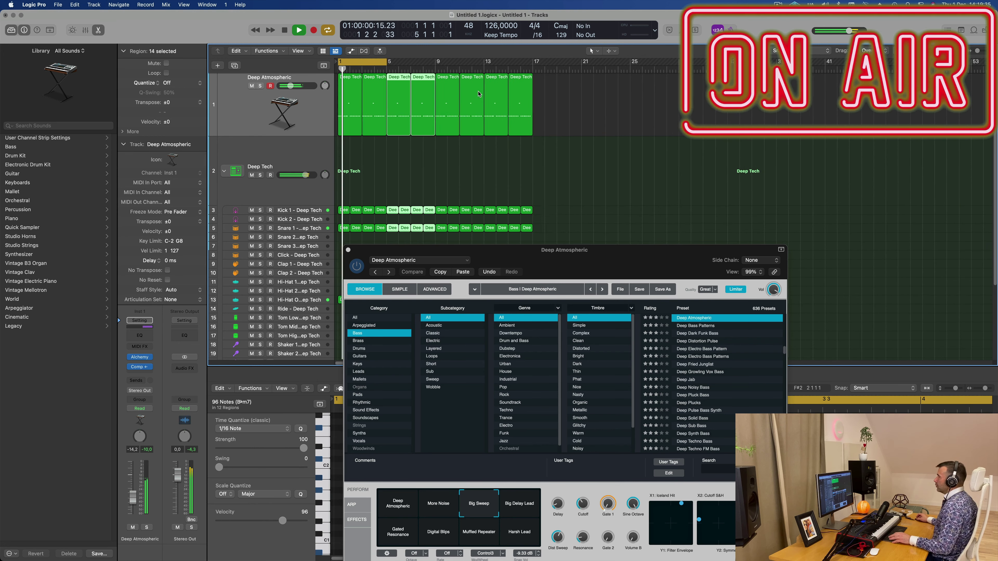
scroll(479, 93, "down", 1)
left_click_drag(385, 61, 521, 70)
left_click_drag(540, 261, 572, 219)
key("space")
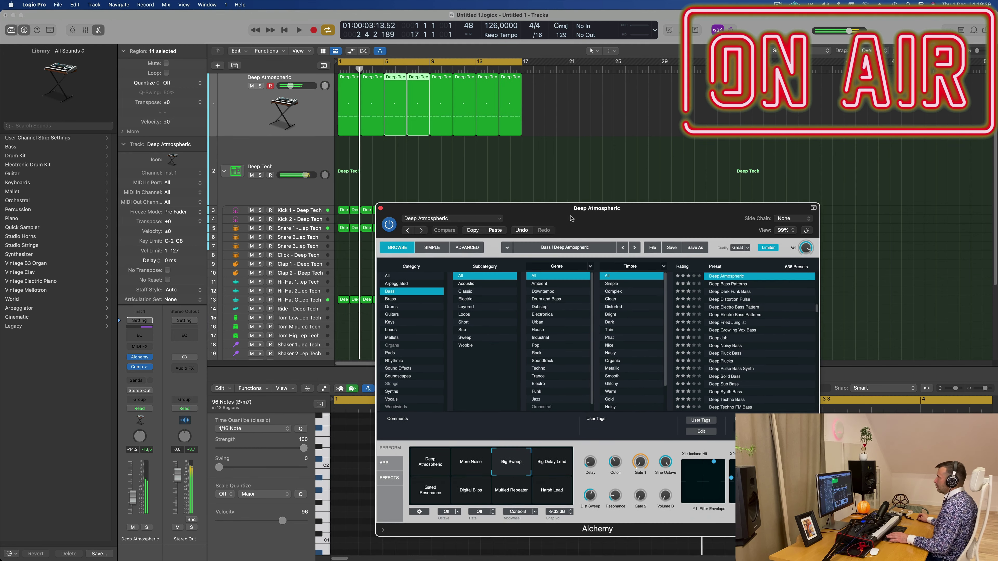
key("space")
Set the bass track's automation mode to Touch and record Dist Sweep movement while the arrangement plays
left_click(237, 107)
key("space")
key("space")
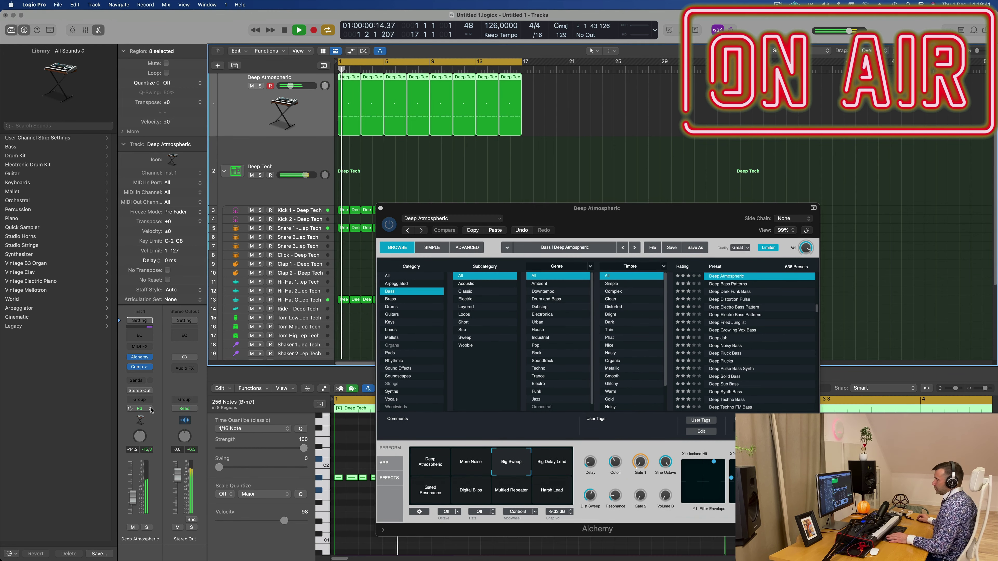
left_click(151, 410)
left_click(137, 418)
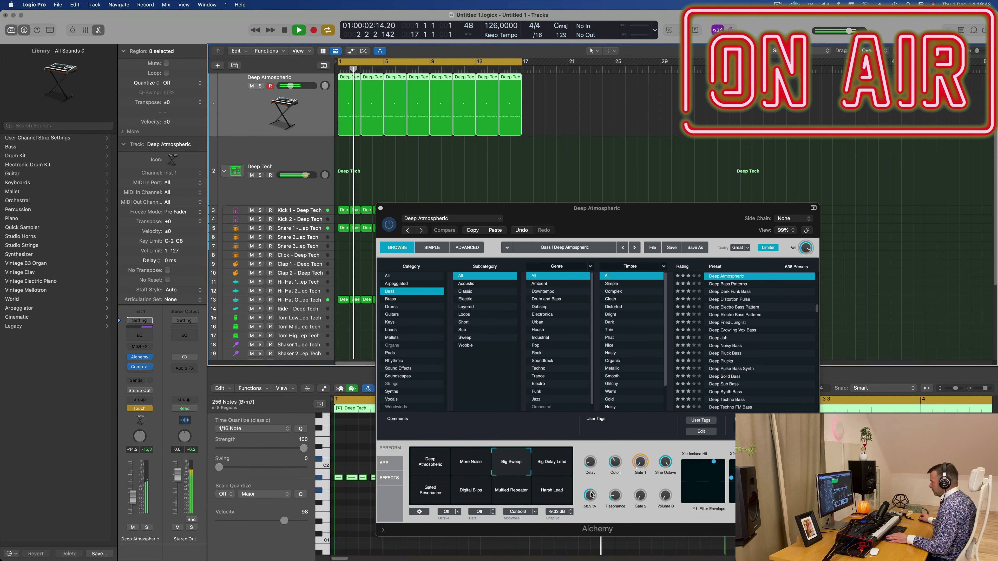
left_click_drag(591, 495, 590, 503)
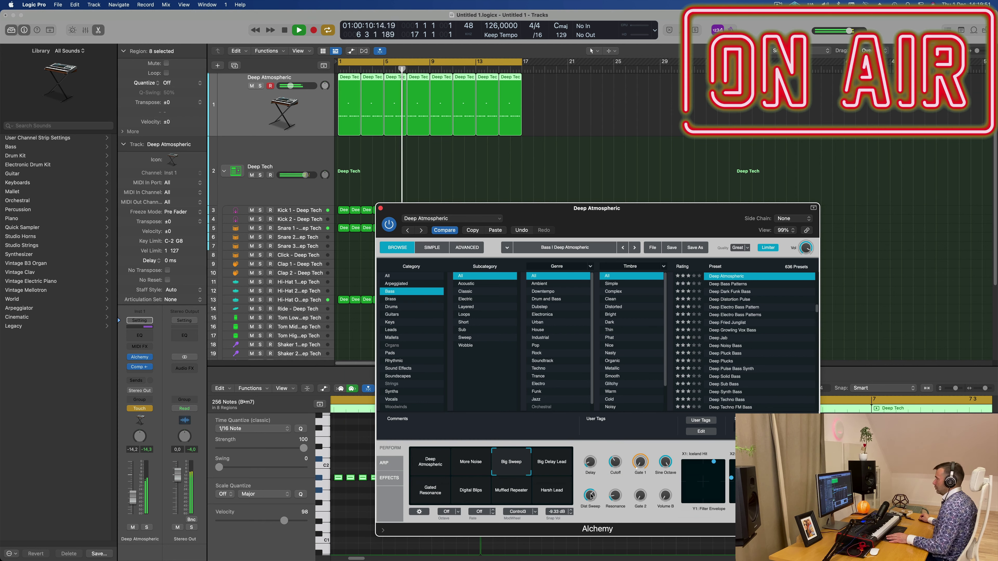
Shape the bass track's Dist Sweep automation to peak at 63.3% at bar 5 and 65% at bar 13, dipping to 58.4% at bar 9
left_click(379, 208)
key("space")
key("a")
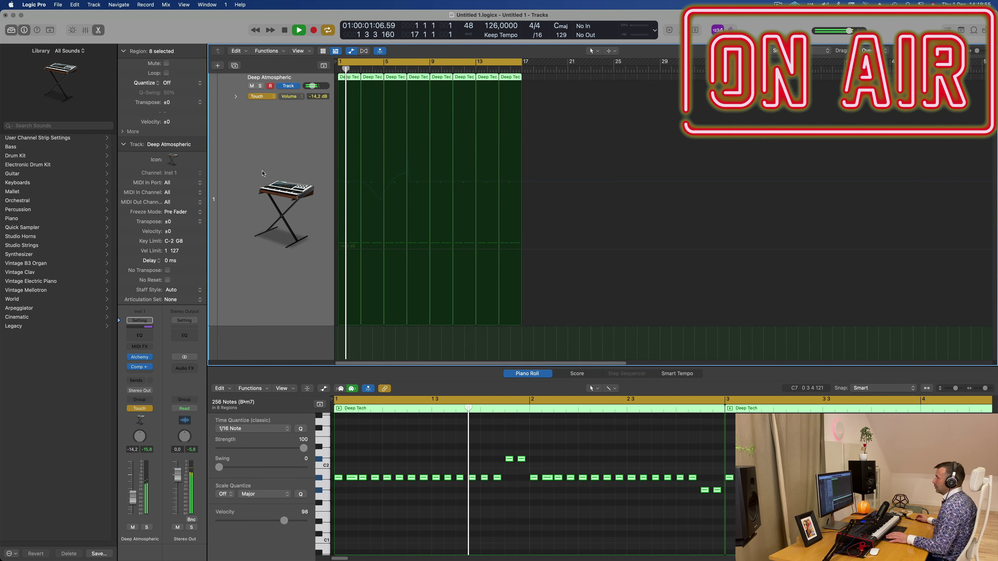
left_click(291, 97)
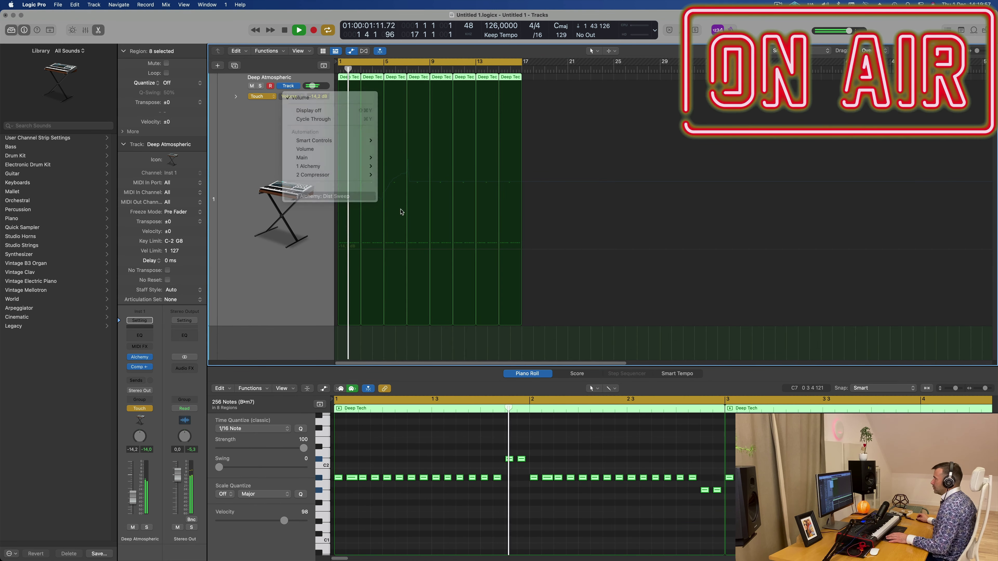
key("Return")
left_click_drag(408, 182, 475, 167)
left_click(383, 181)
left_click(429, 172)
left_click(476, 183)
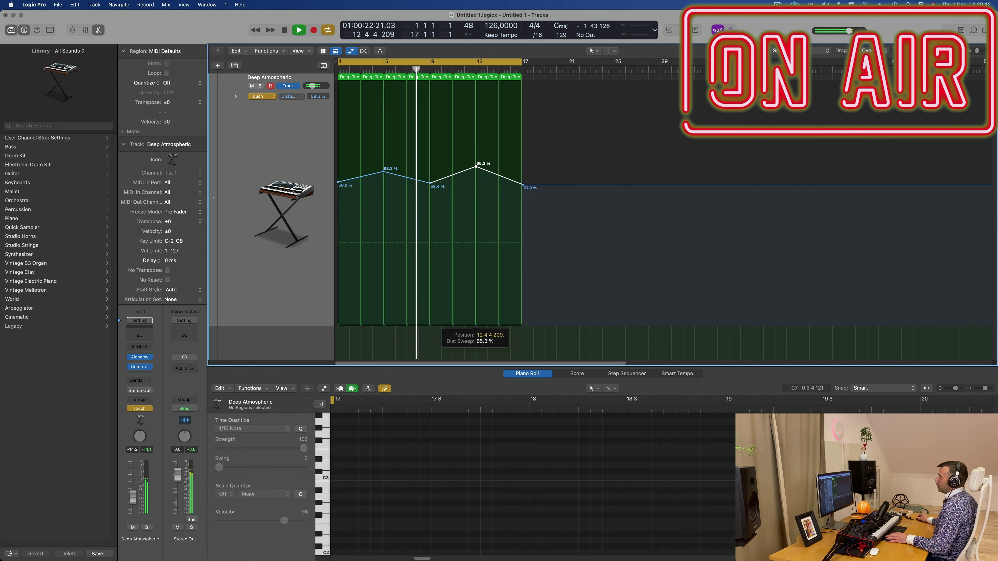
left_click(150, 356)
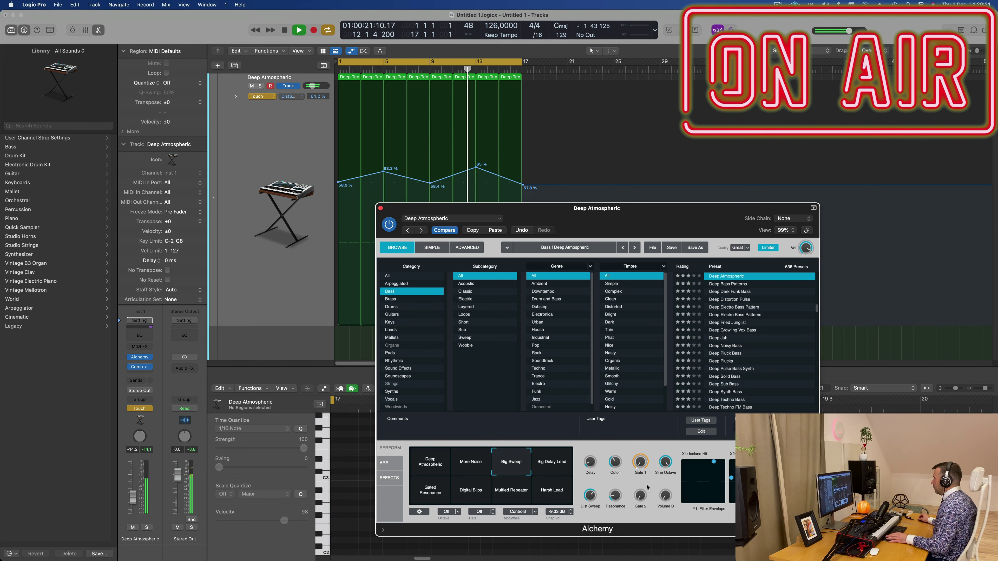
left_click_drag(656, 218, 595, 224)
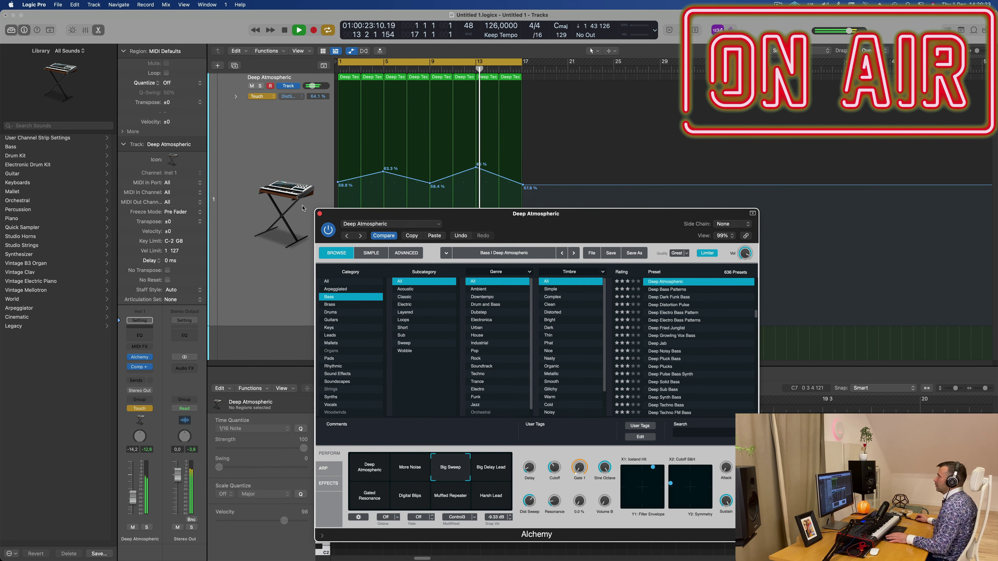
key("super+Up")
key("super+Up")
key("super+Up")
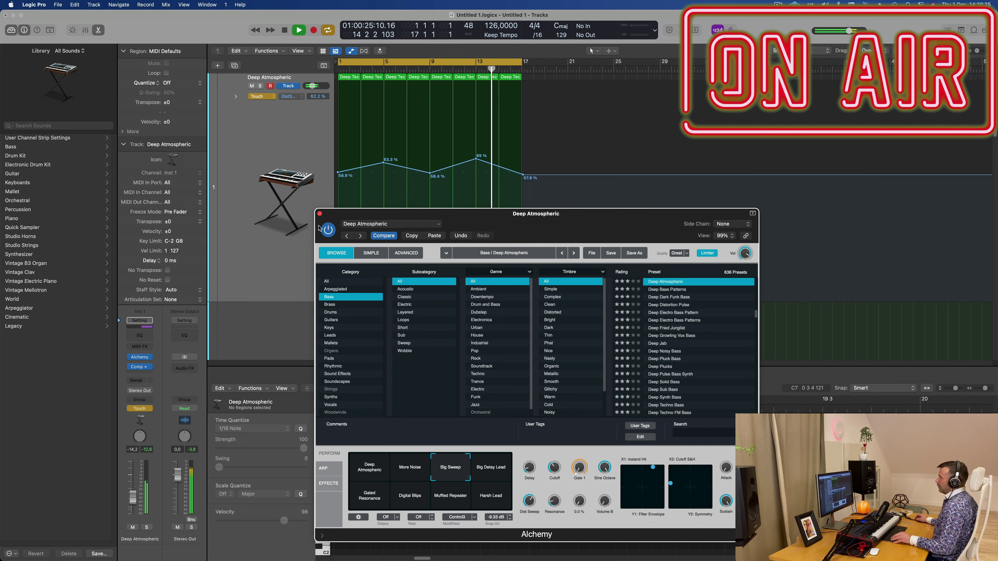
left_click(319, 214)
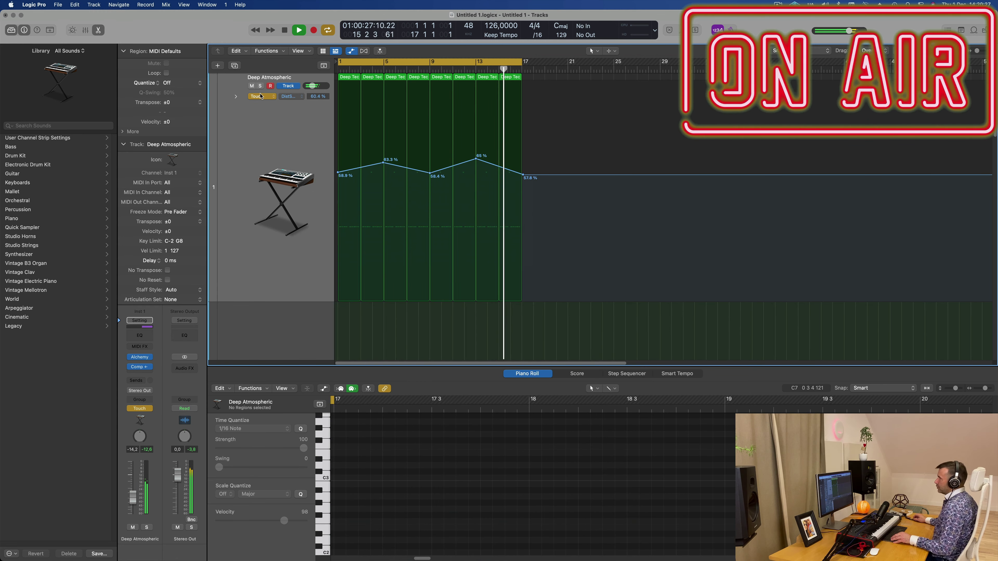
Set the bass track's automation mode back to Read
left_click(259, 97)
left_click(260, 87)
left_click(248, 152)
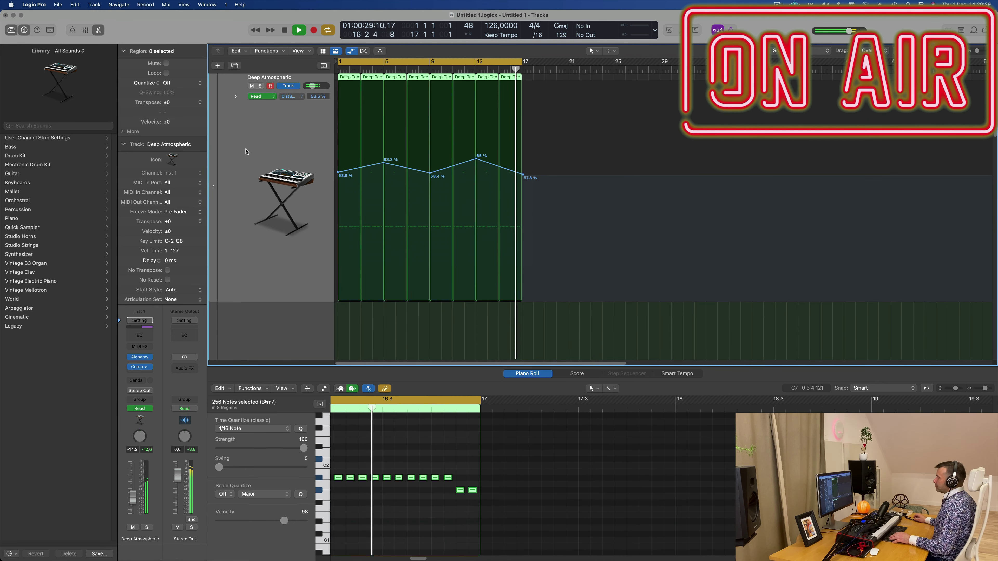
Duplicate the Deep Atmospheric bass track as a new empty track with the same settings
key("super+Up")
key("super+Up")
key("super+Up")
key("super+Up")
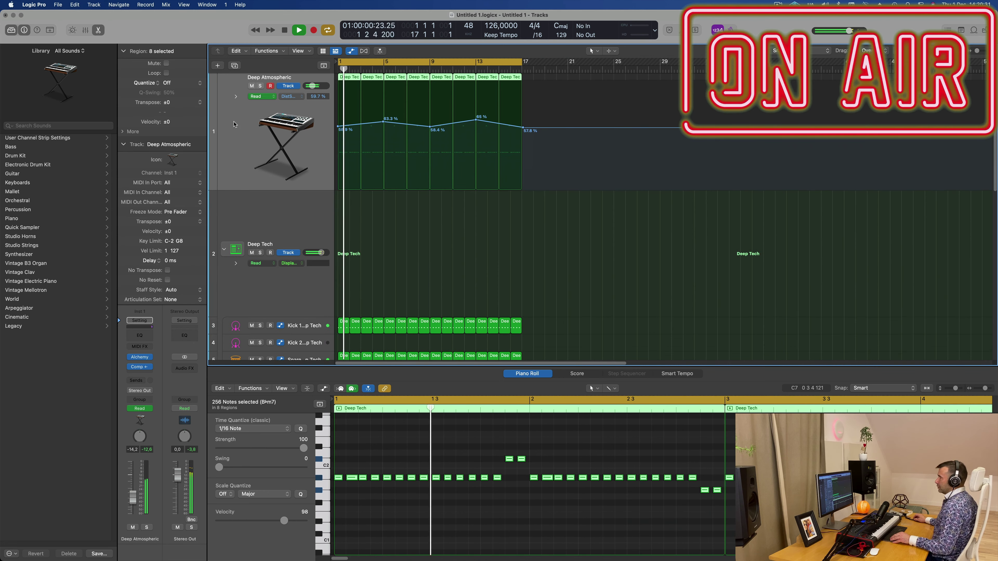
left_click(235, 65)
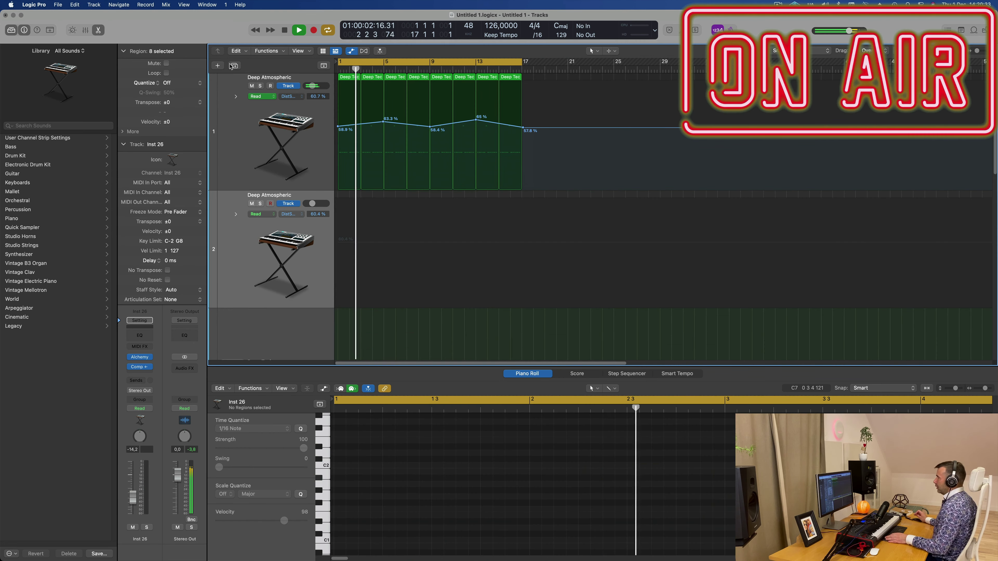
Load the Brass preset Vintage Brassy Sweep into the new track's Alchemy and raise the track volume to -2.7 dB
left_click(140, 358)
left_click(322, 202)
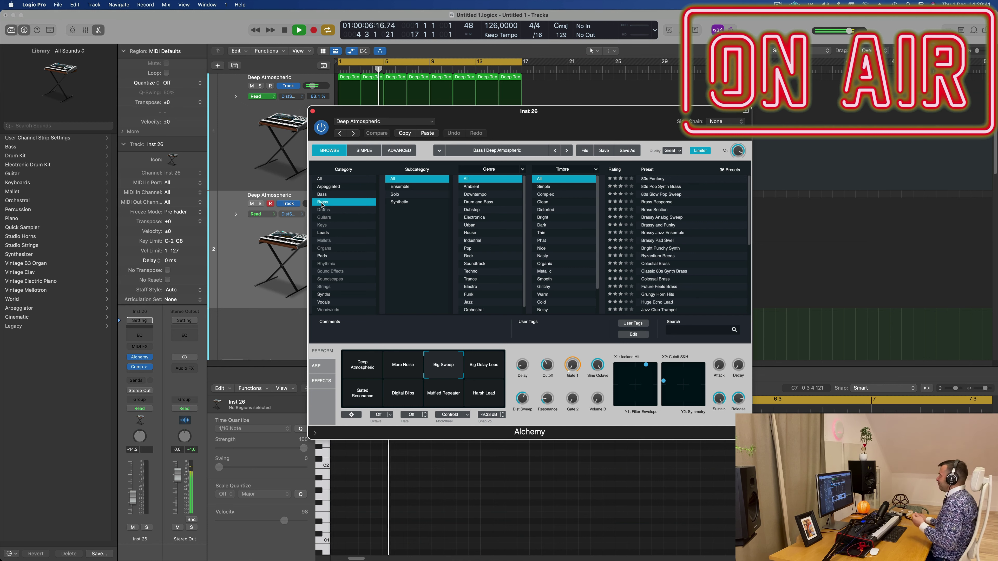
scroll(713, 238, "down", 5)
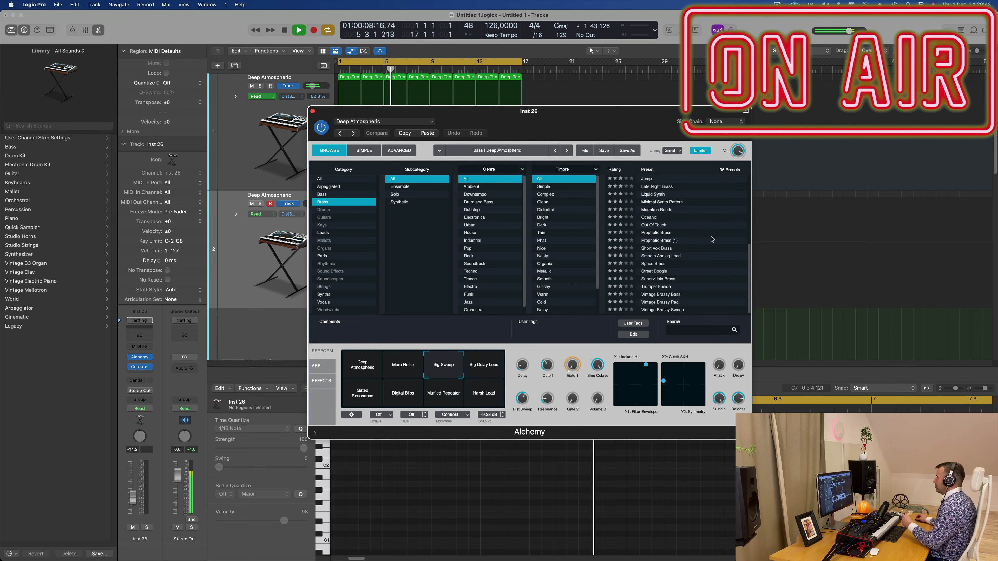
left_click(665, 312)
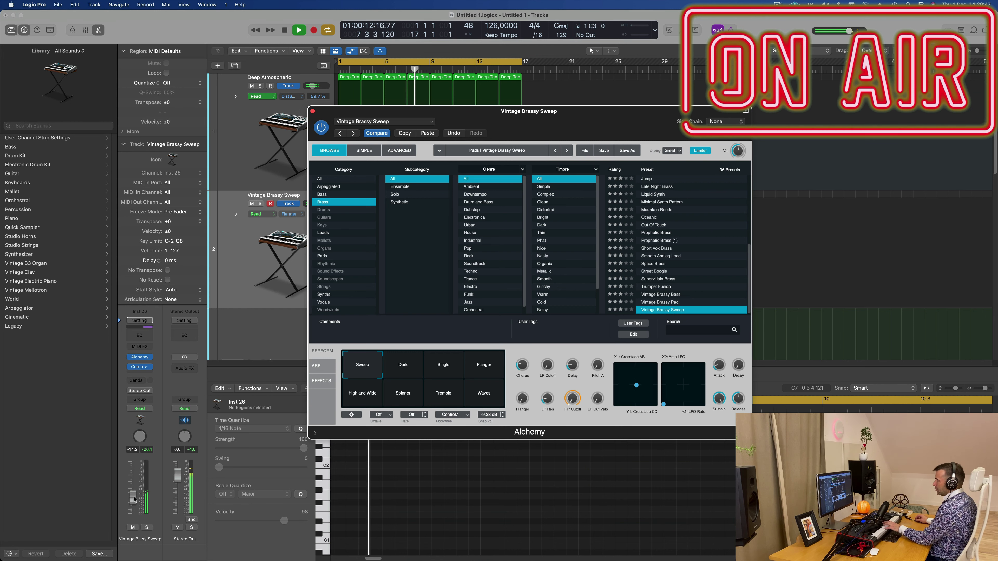
left_click_drag(131, 500, 131, 499)
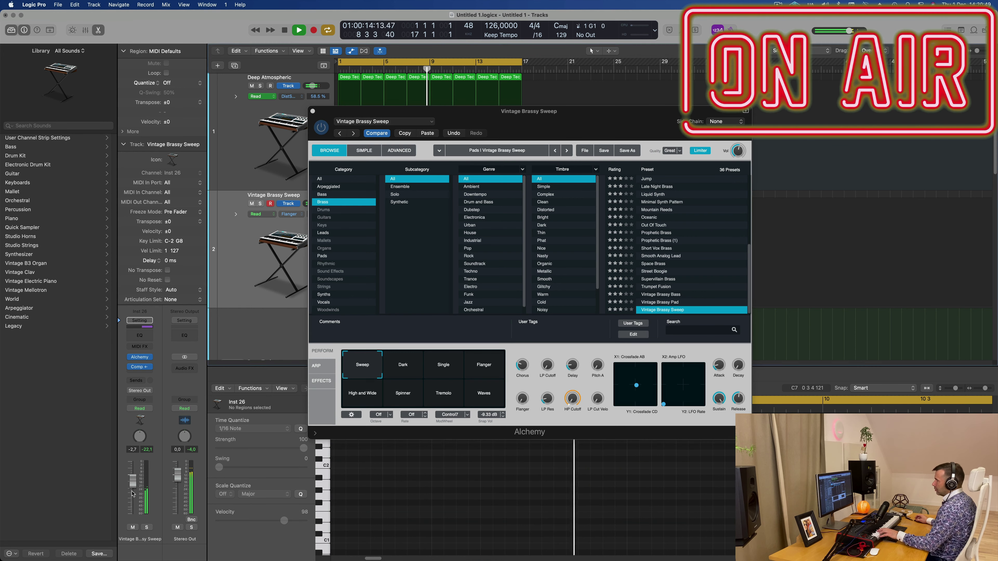
left_click(214, 405)
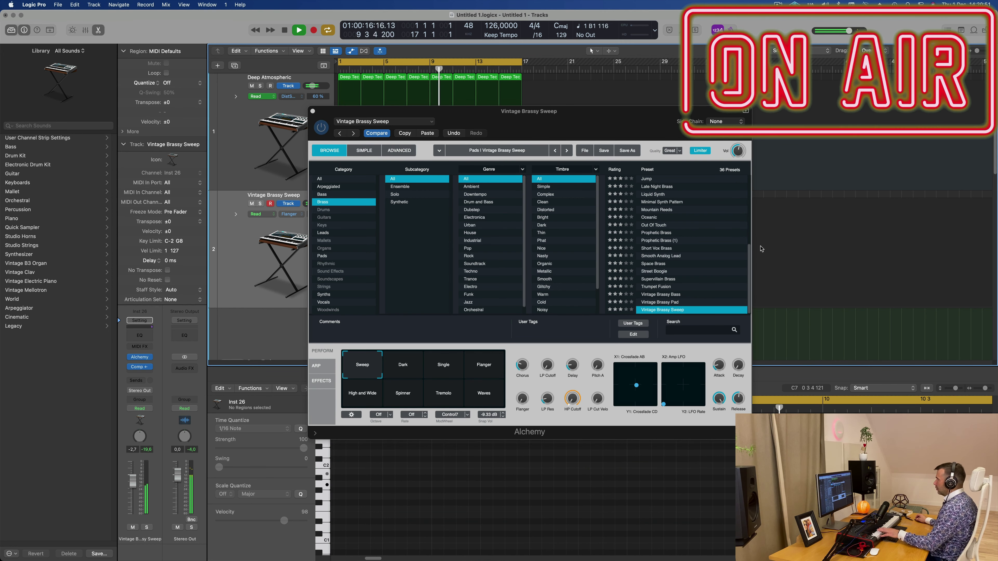
Try Vintage Brassy Pad, load Vintage Brassy Bass instead, and audition its Sync, Pad and Short Lead variations
left_click(670, 303)
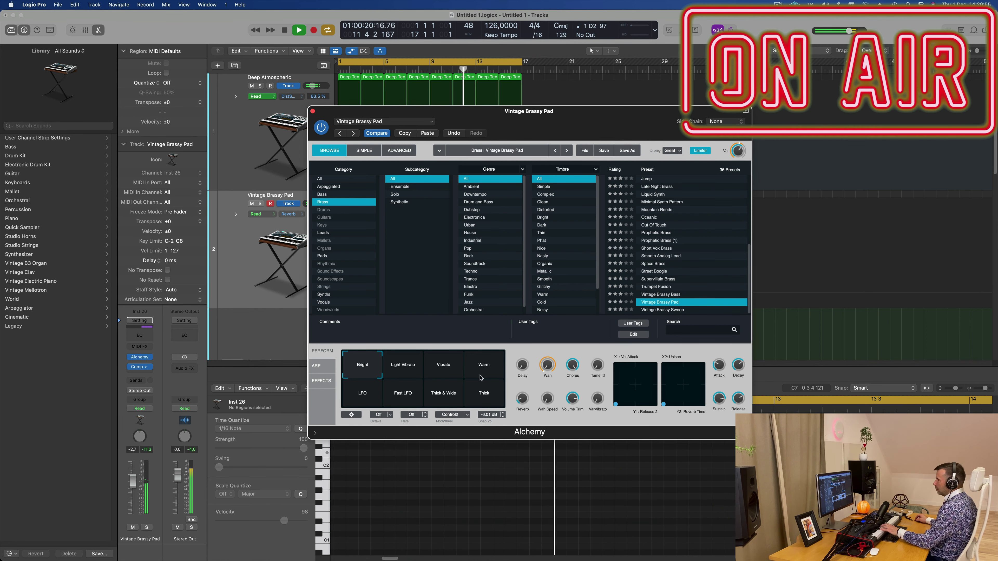
left_click(662, 295)
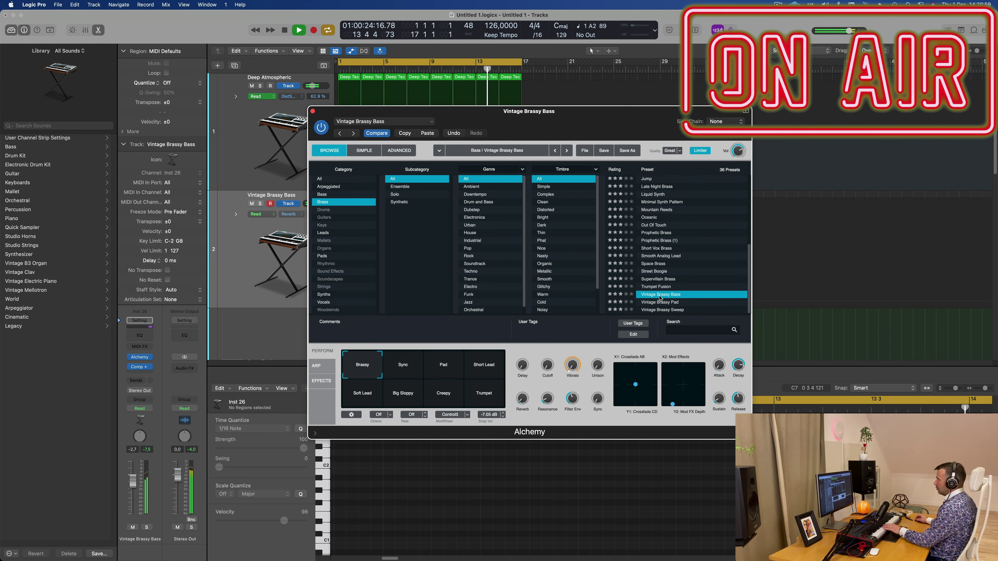
left_click(405, 369)
left_click(459, 374)
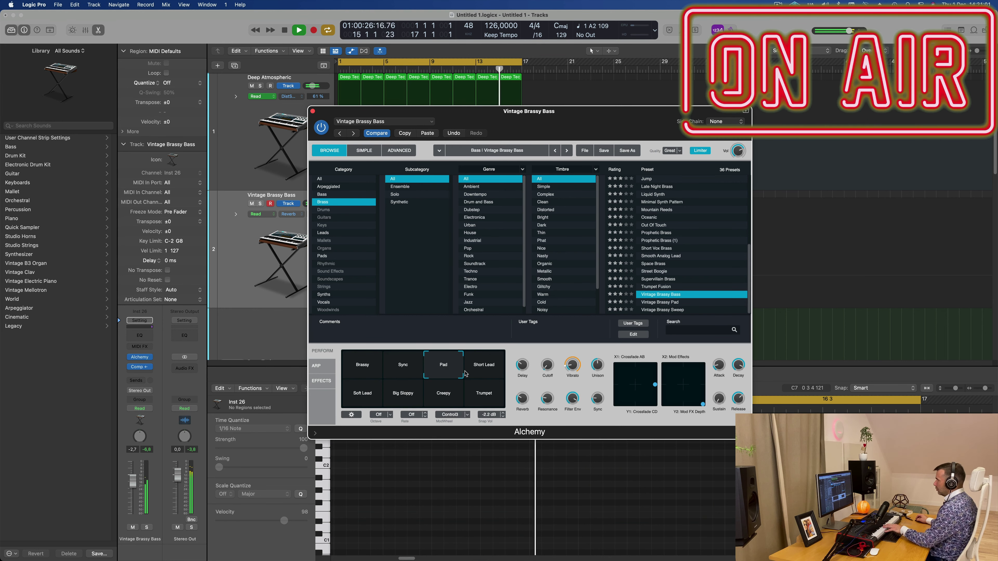
left_click(469, 369)
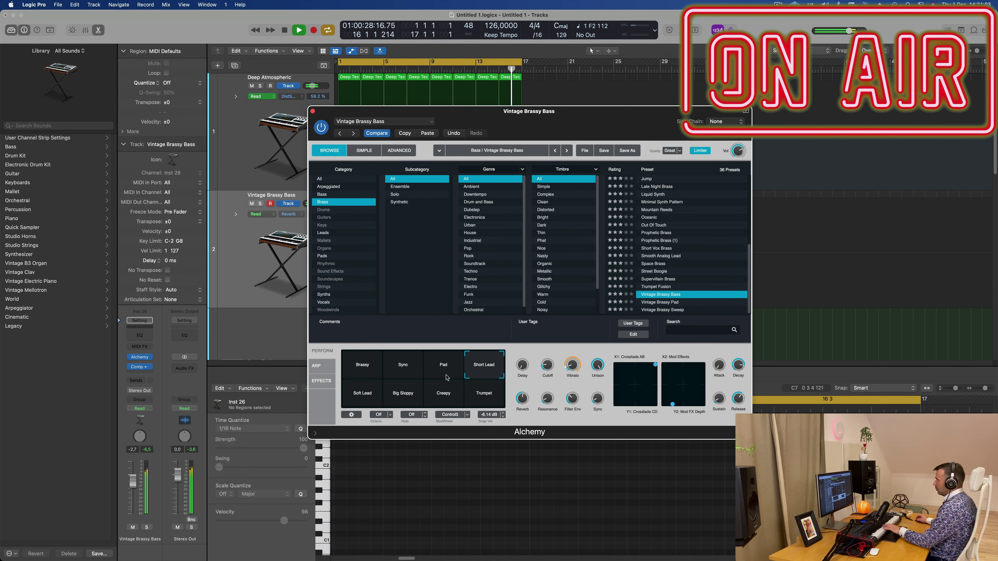
Audition the Soft Lead variation, return Vintage Brassy Bass to Short Lead, and duplicate its track with the same settings
left_click(362, 400)
left_click(489, 369)
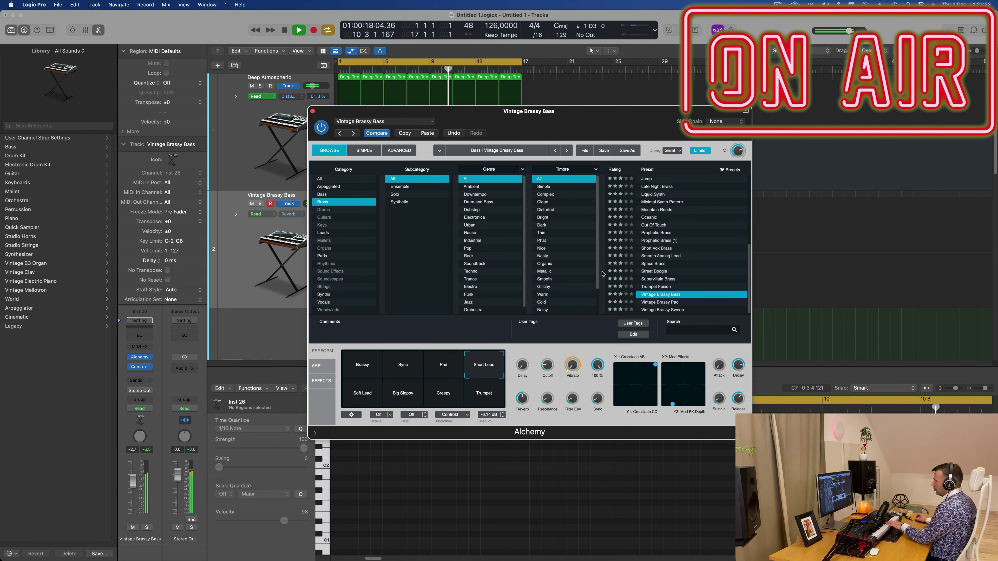
left_click_drag(600, 124, 765, 146)
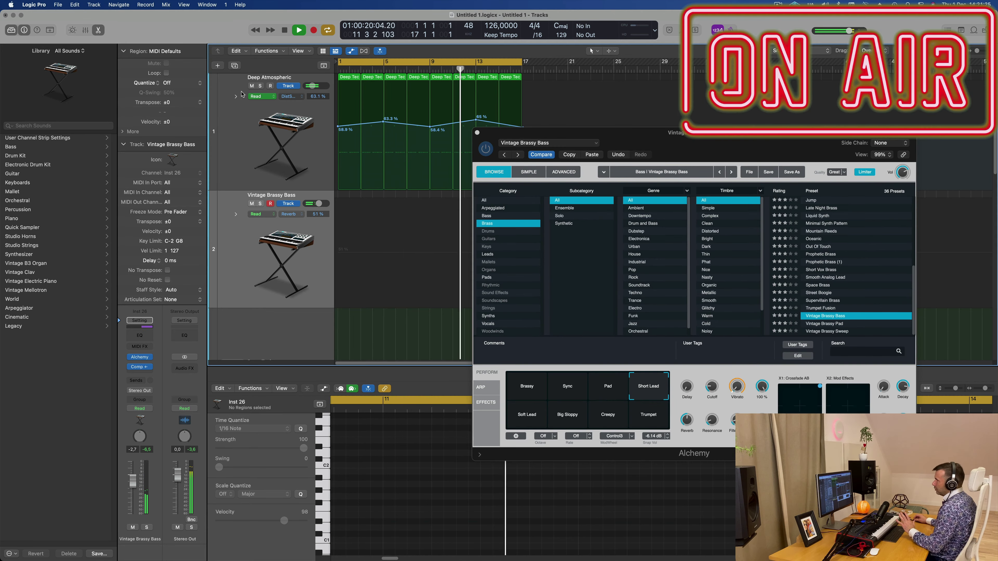
left_click(235, 66)
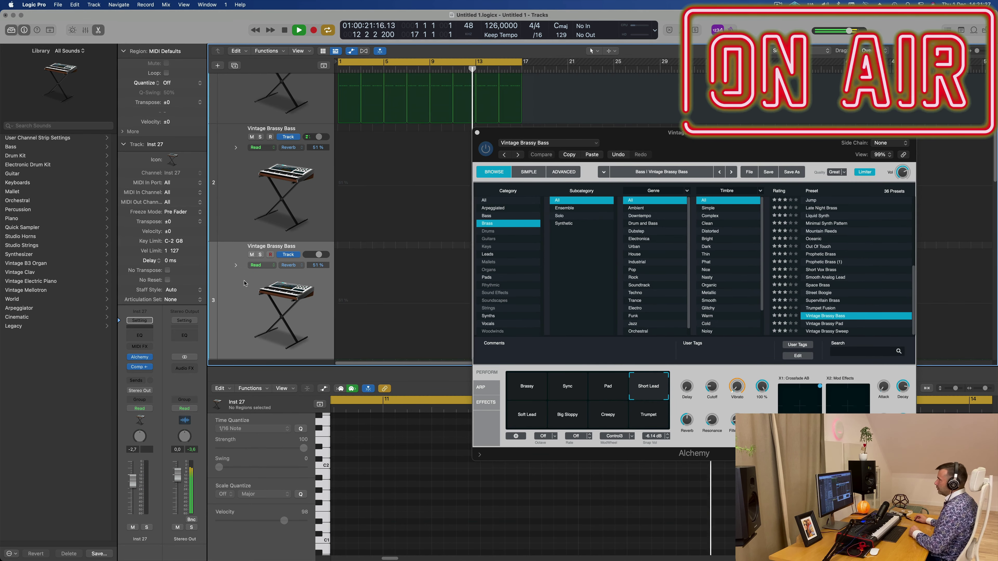
On the first Vintage Brassy Bass track, audition the presets Trumpet Fusion, Supervillain Brass, Vintage Brassy Bass, Street Boogie and Space Brass
left_click(238, 192)
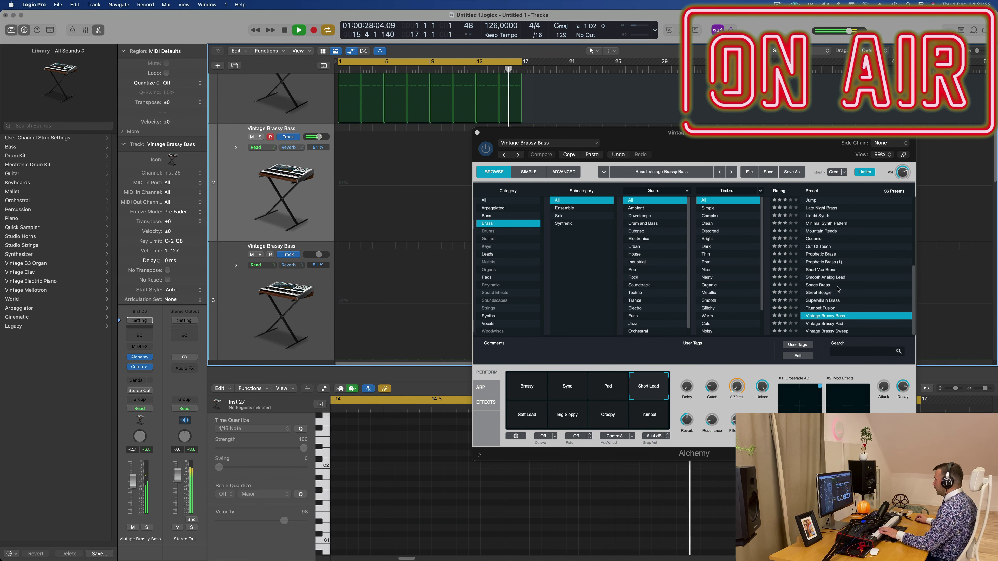
left_click(824, 309)
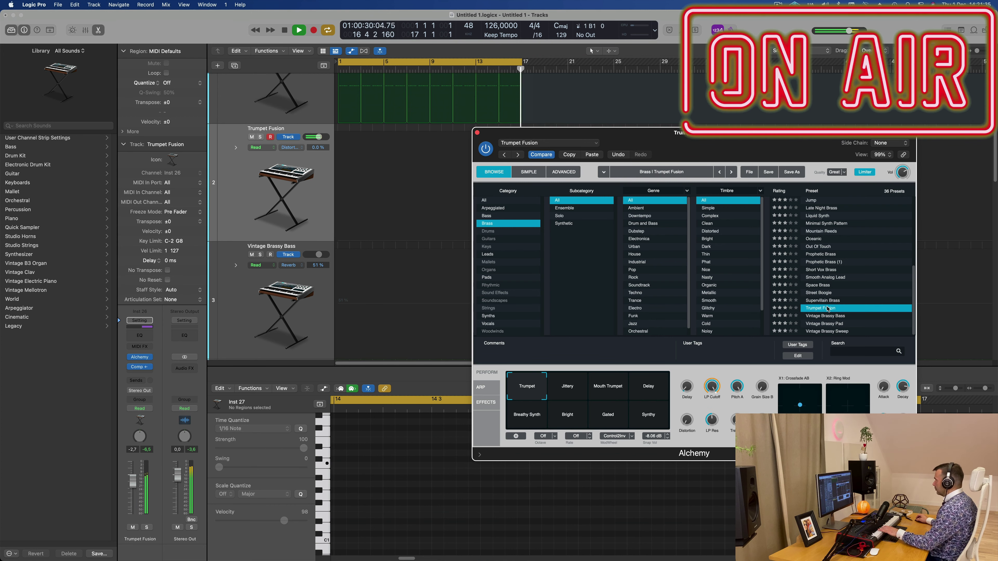
left_click(831, 301)
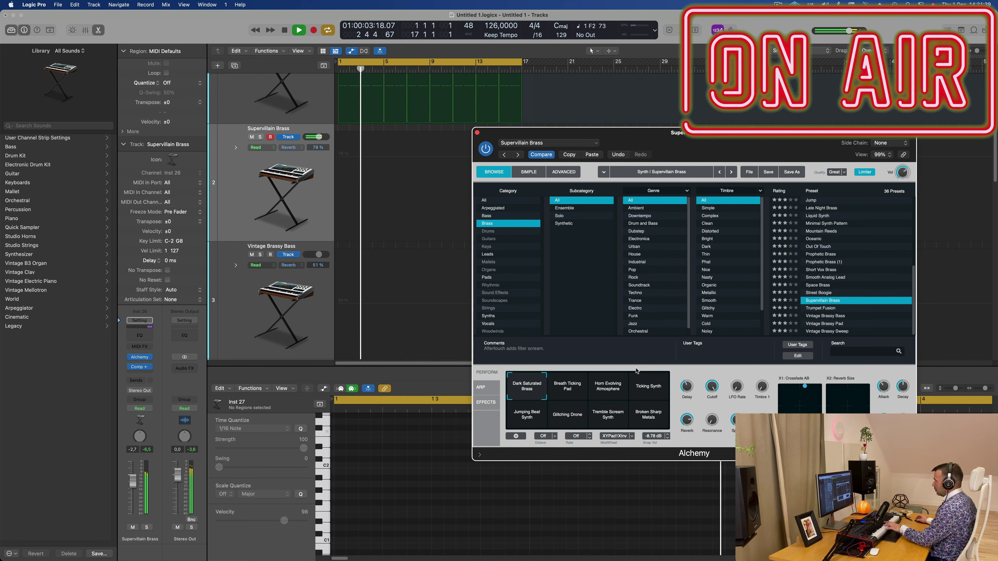
left_click(579, 390)
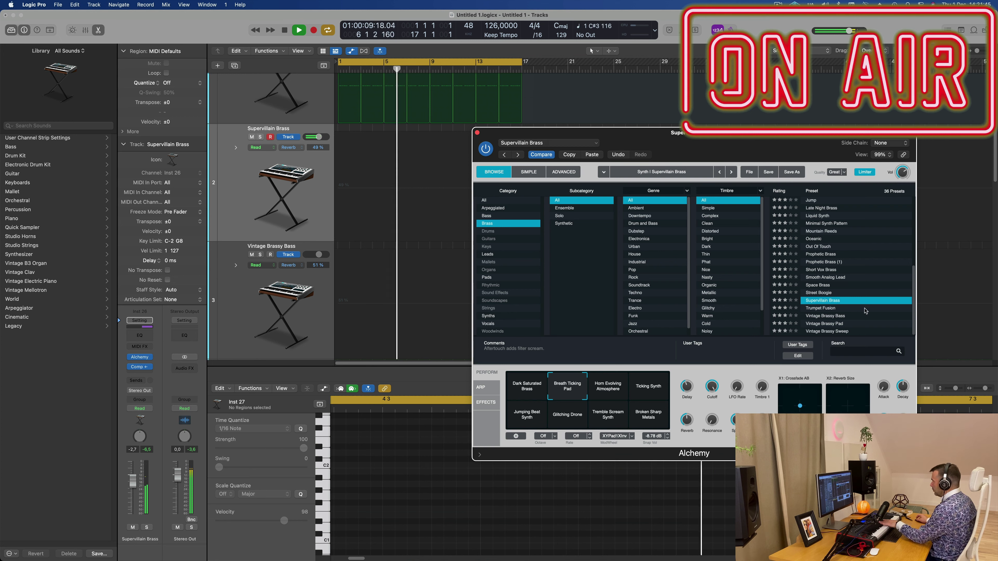
left_click(826, 316)
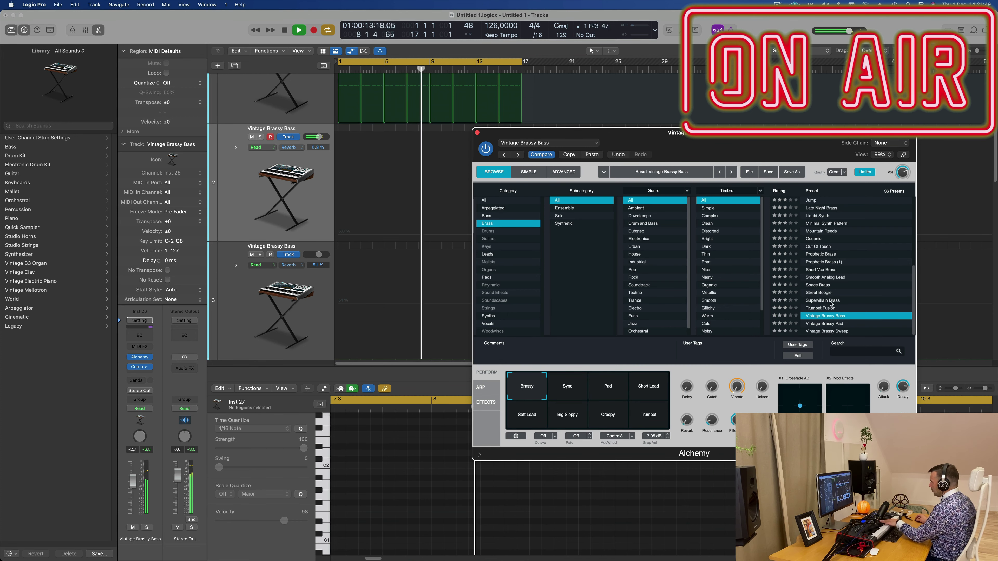
left_click(825, 293)
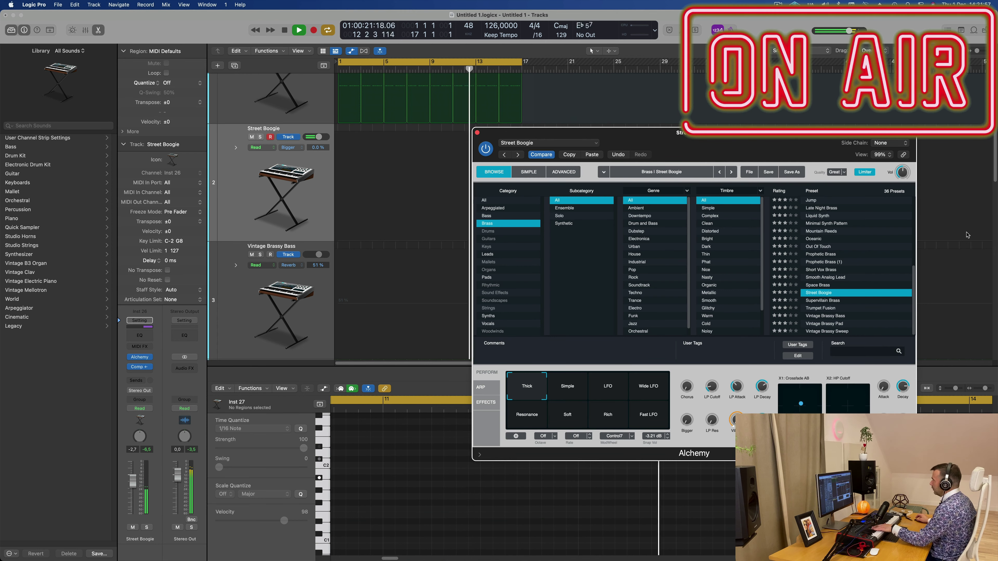
left_click(812, 285)
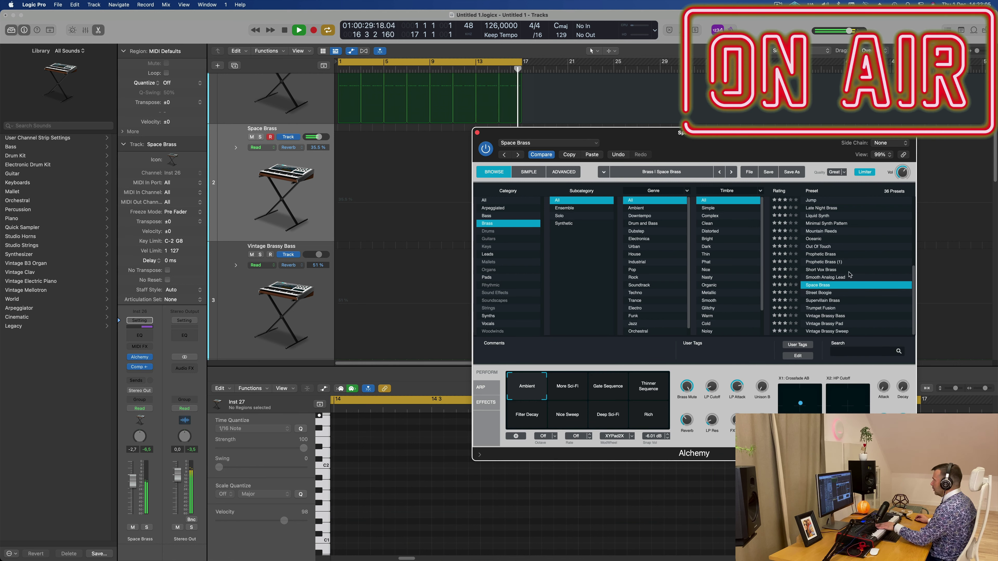
Load the Smooth Analog Lead preset, audition its Unison and Harmony variations, and choose the Bright Brass variation
left_click(840, 277)
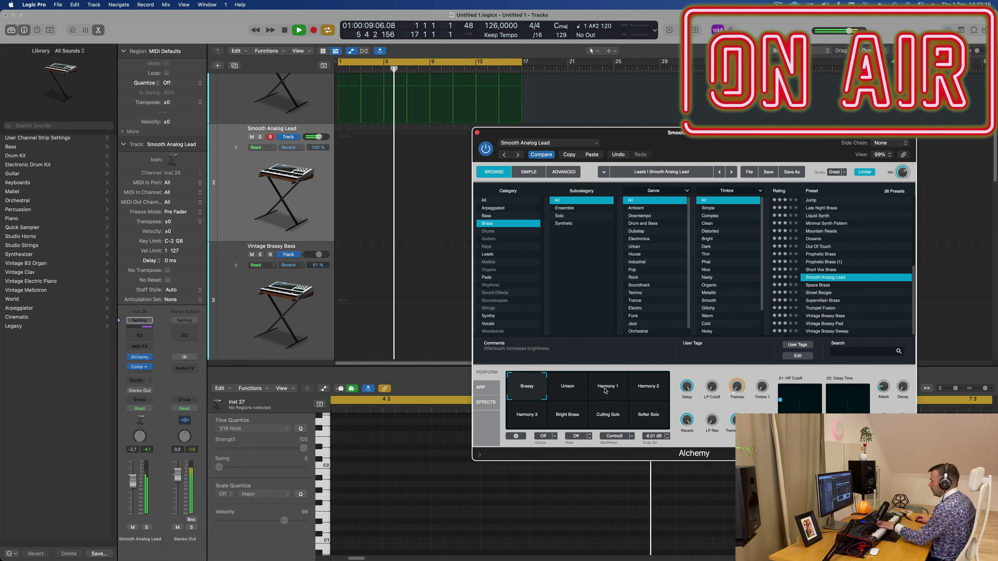
left_click(572, 385)
left_click(615, 389)
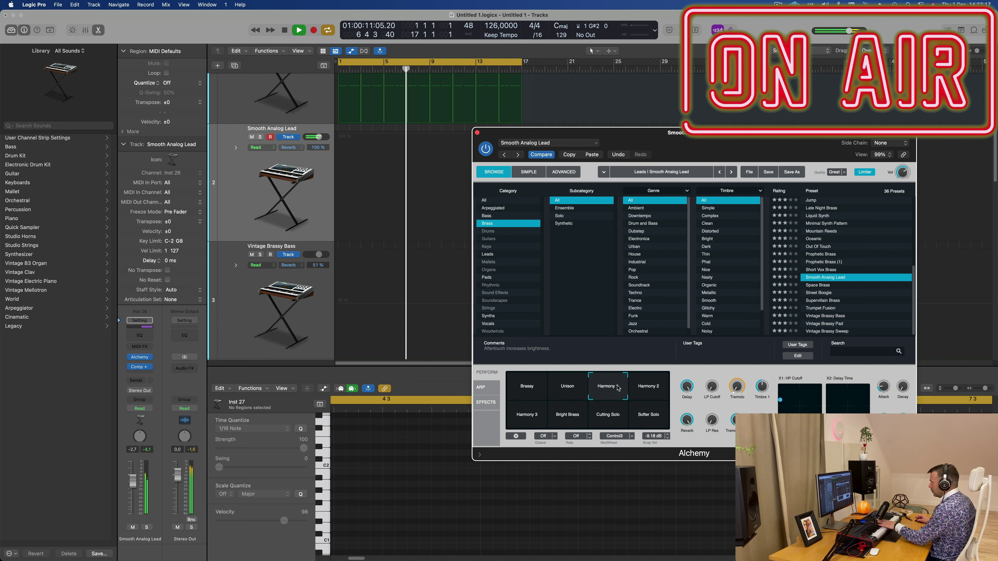
left_click(652, 392)
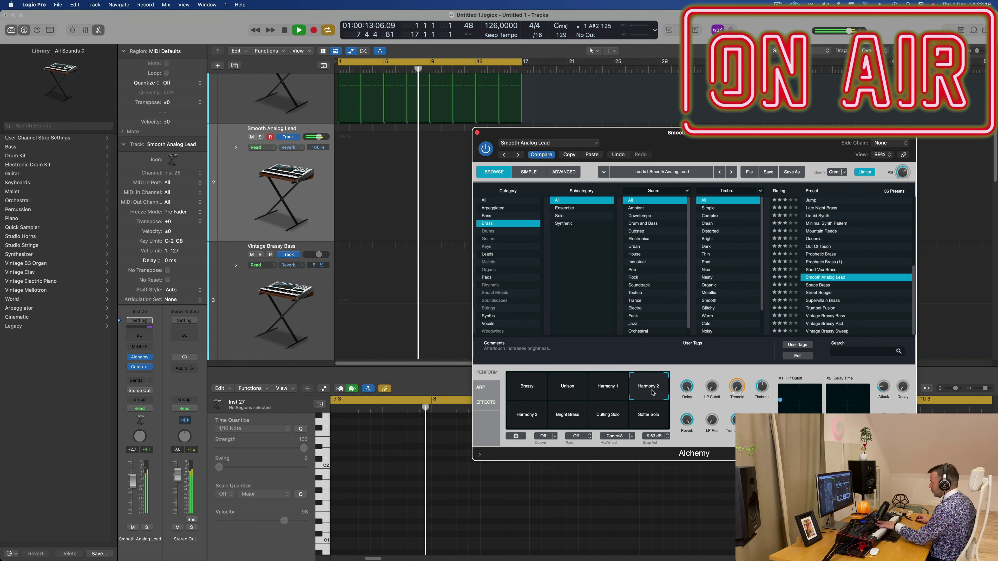
left_click(542, 417)
left_click(558, 419)
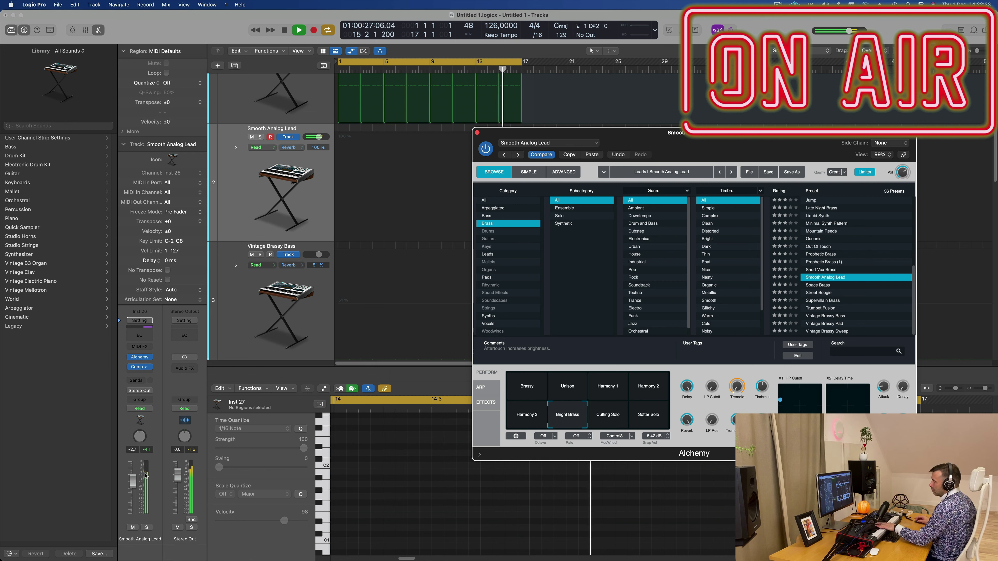
Lower the Smooth Analog Lead track volume to -7.2 dB and record a MIDI melody across the 16-bar cycle
left_click(137, 496)
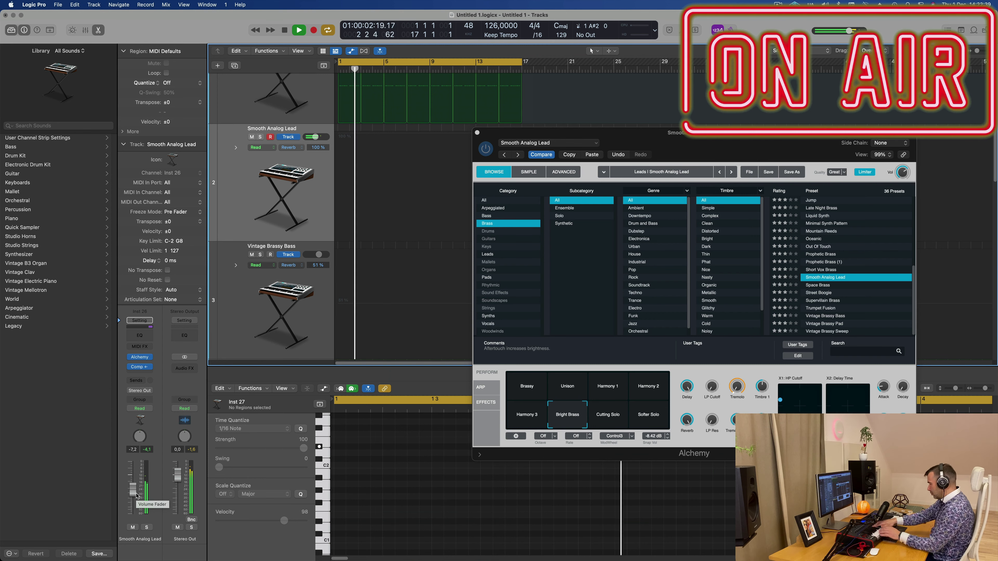
key("r")
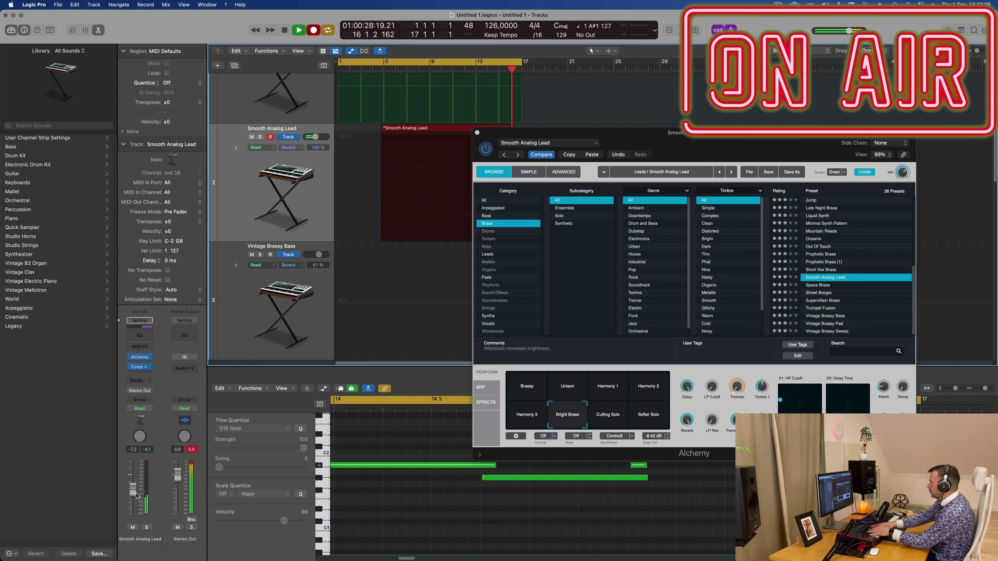
key("space")
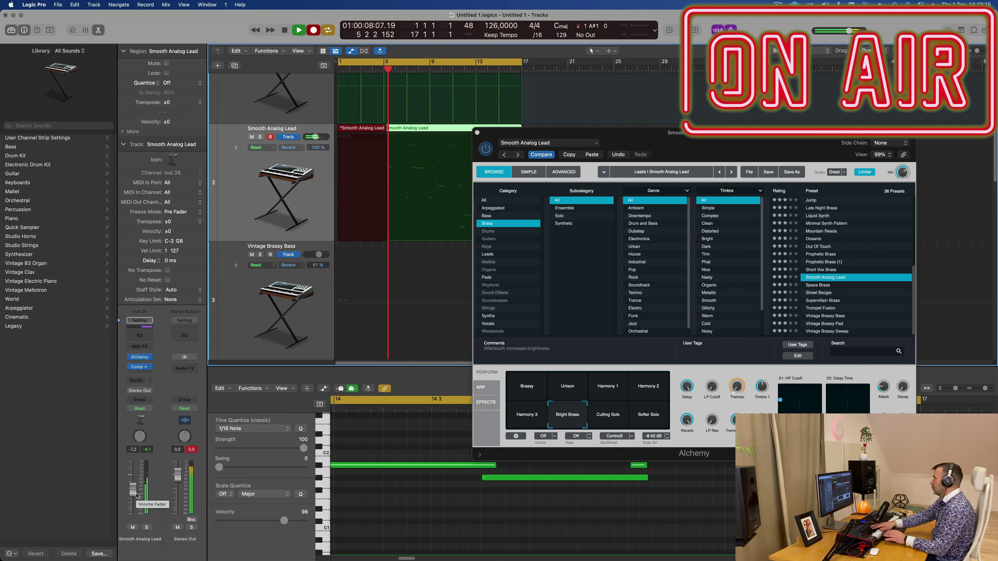
key("space")
key("space")
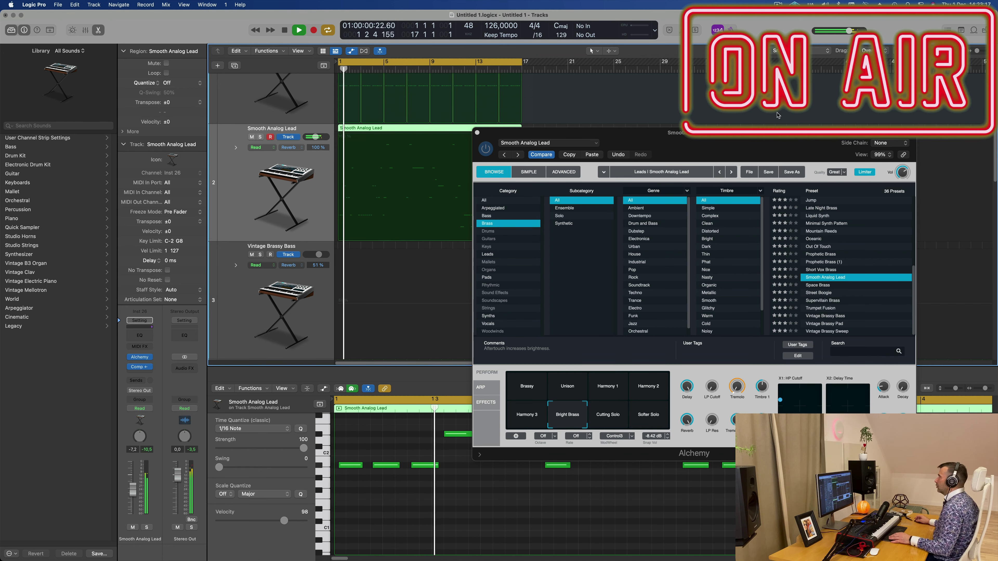
Move the Alchemy window aside and split the recorded Smooth Analog Lead region at bar 3
left_click_drag(589, 133, 798, 83)
scroll(550, 529, "down", 5)
scroll(558, 521, "up", 3)
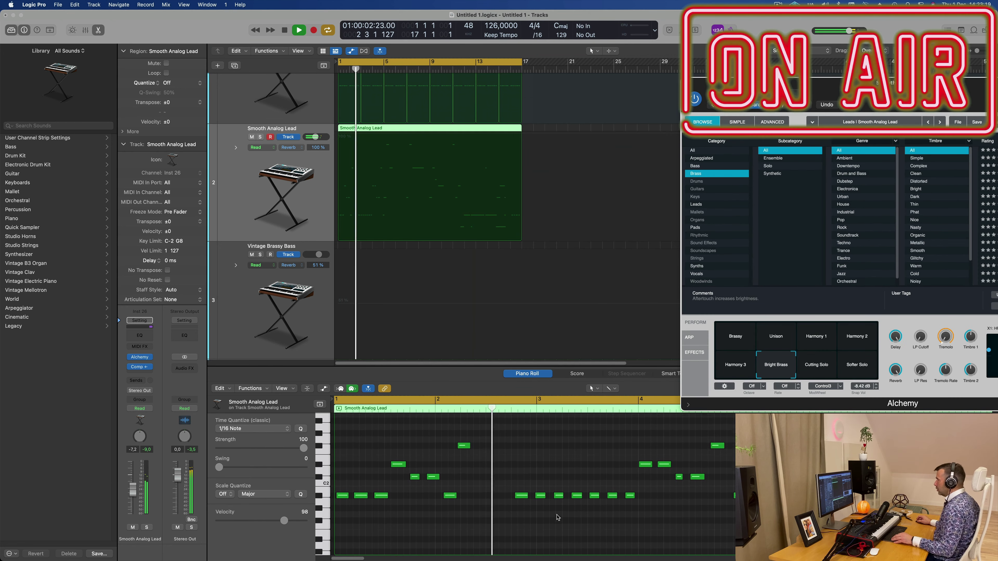
scroll(550, 514, "down", 1)
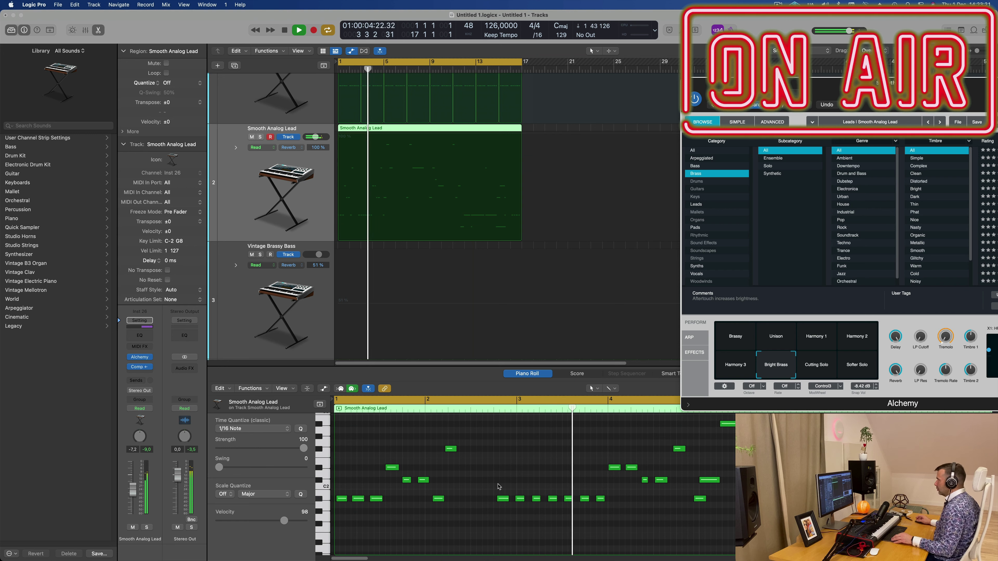
scroll(500, 485, "down", 1)
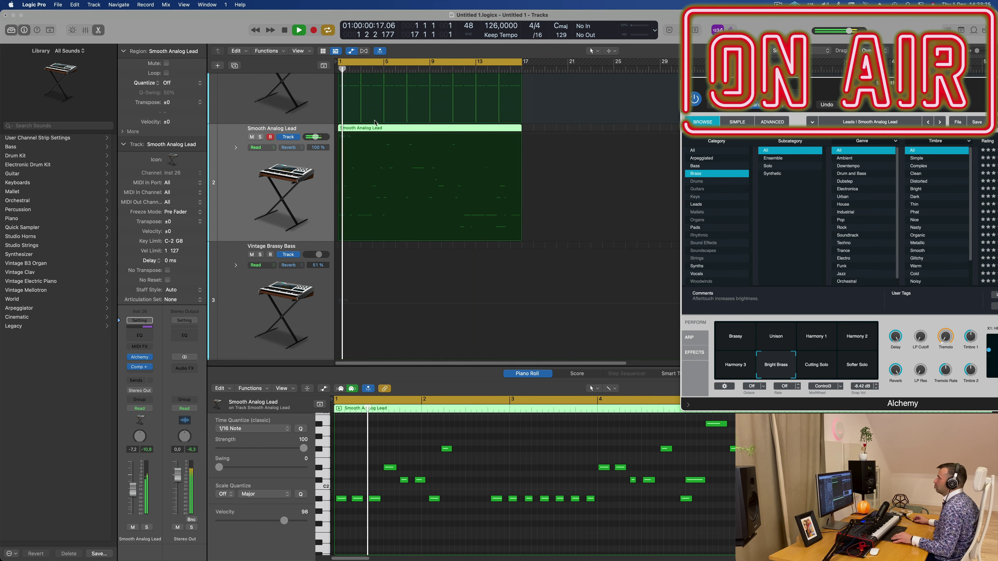
scroll(376, 139, "up", 2)
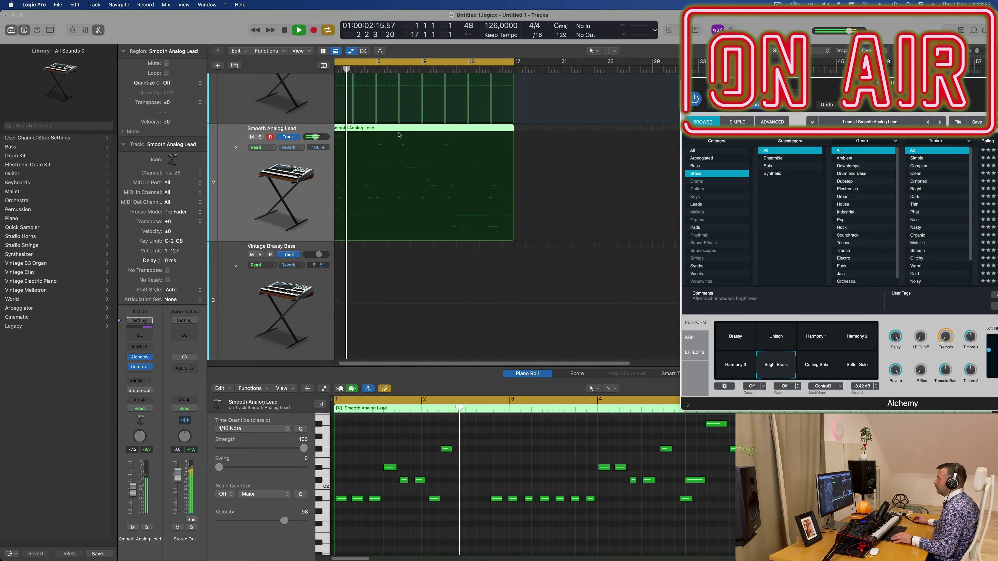
scroll(383, 131, "up", 2)
left_click(358, 128)
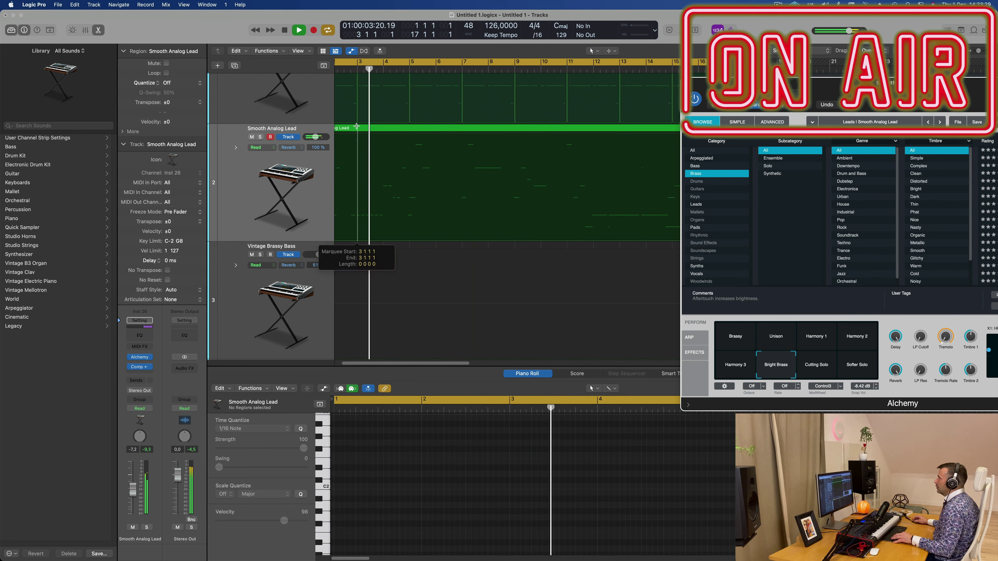
left_click(557, 198)
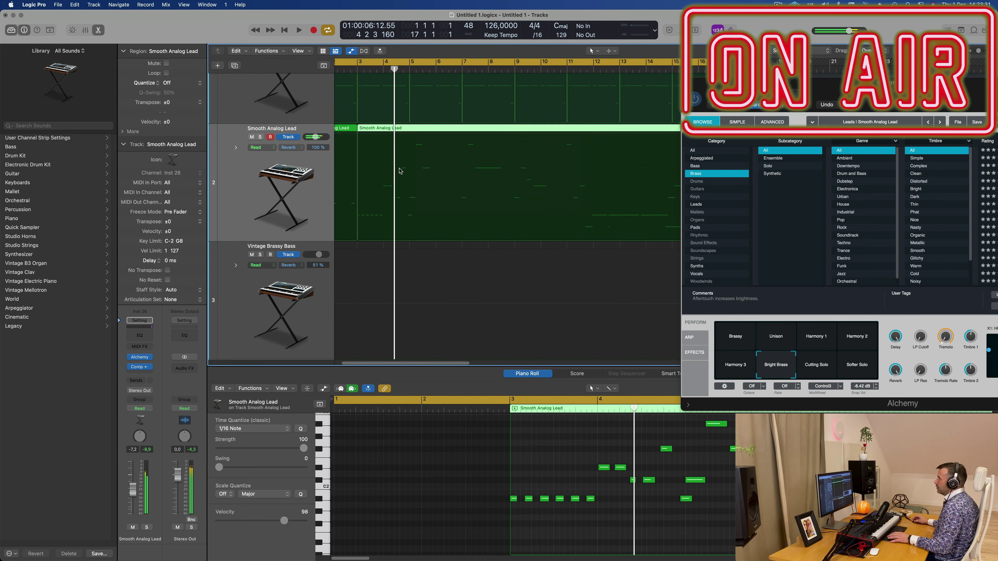
Delete the two-bar piece before the split and move the remaining Smooth Analog Lead region to bar 1
key("z")
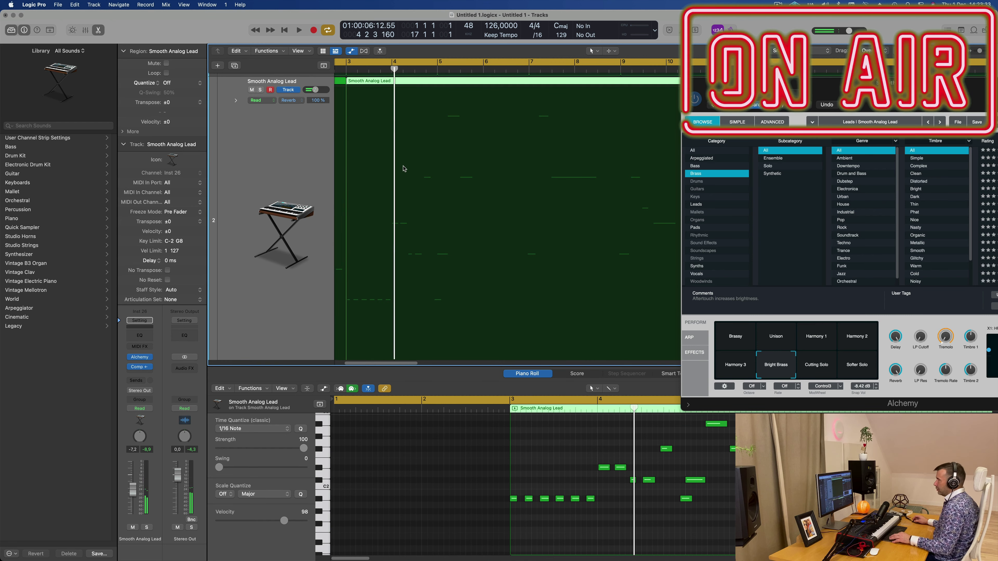
key("z")
left_click(352, 133)
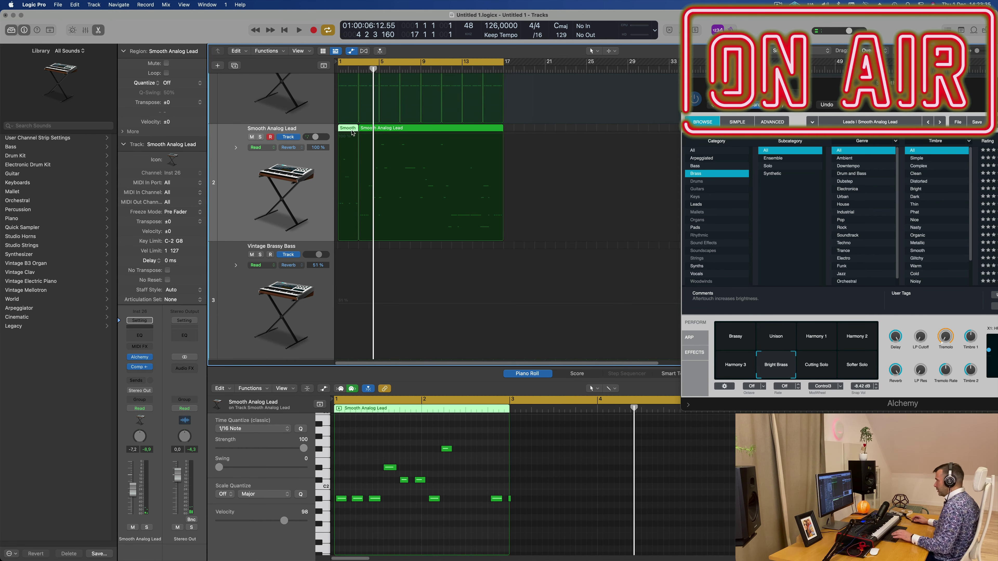
key("BackSpace")
left_click_drag(384, 130, 363, 131)
Play the moved region and quantize all its notes to 1/16 Note
key("space")
left_click(374, 464)
key("super+a")
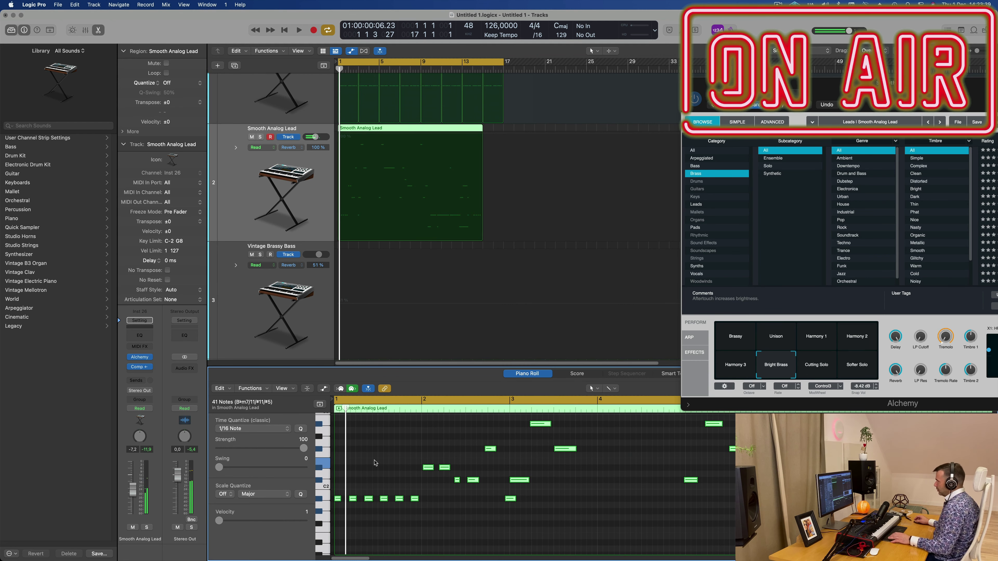
scroll(377, 462, "up", 2)
scroll(380, 463, "down", 2)
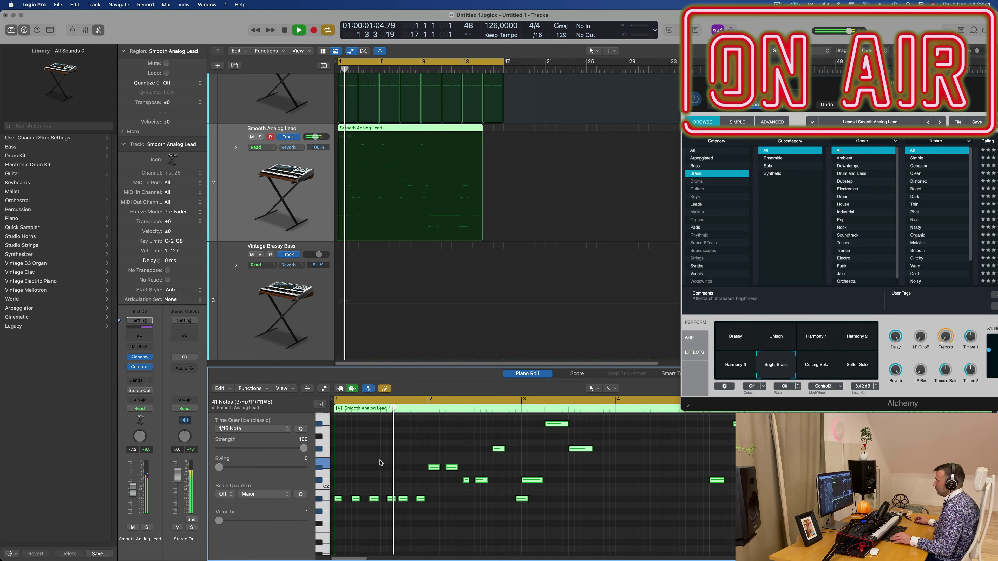
scroll(380, 462, "up", 2)
scroll(381, 462, "up", 2)
scroll(383, 463, "down", 3)
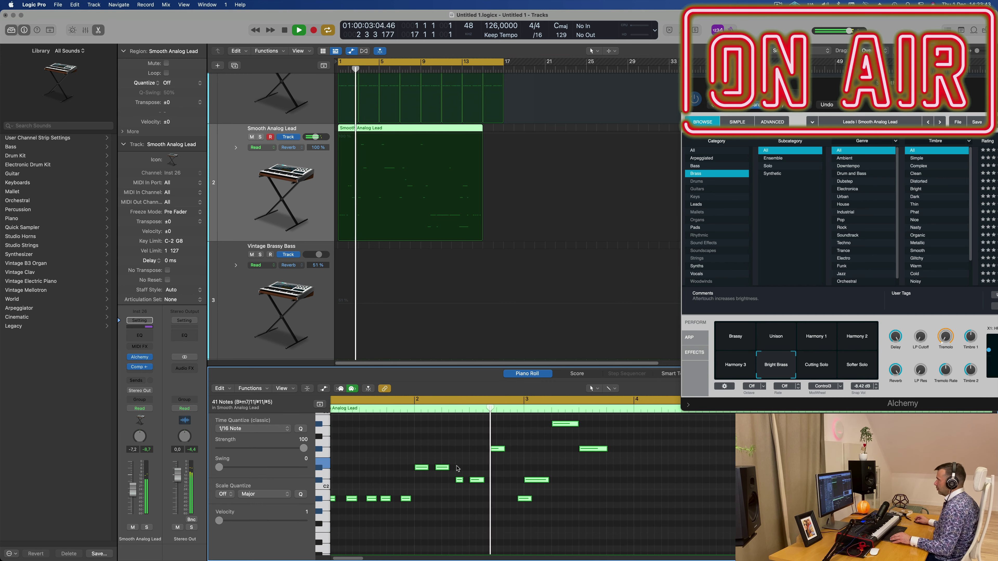
scroll(457, 468, "up", 1)
Delete the three higher notes in bar 3, lengthen the low note there until bar 5, and replay the melody
key("Return")
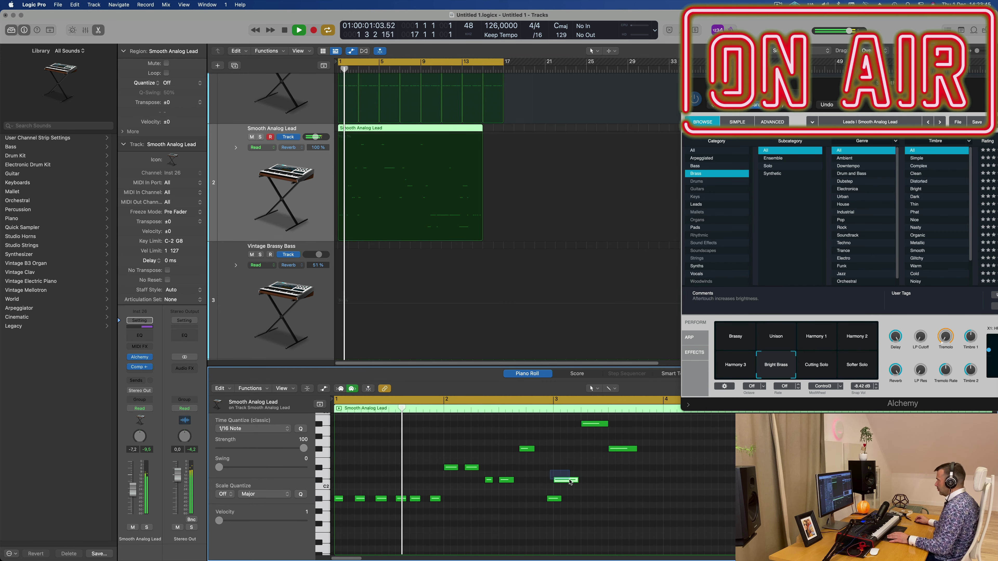
left_click(568, 480)
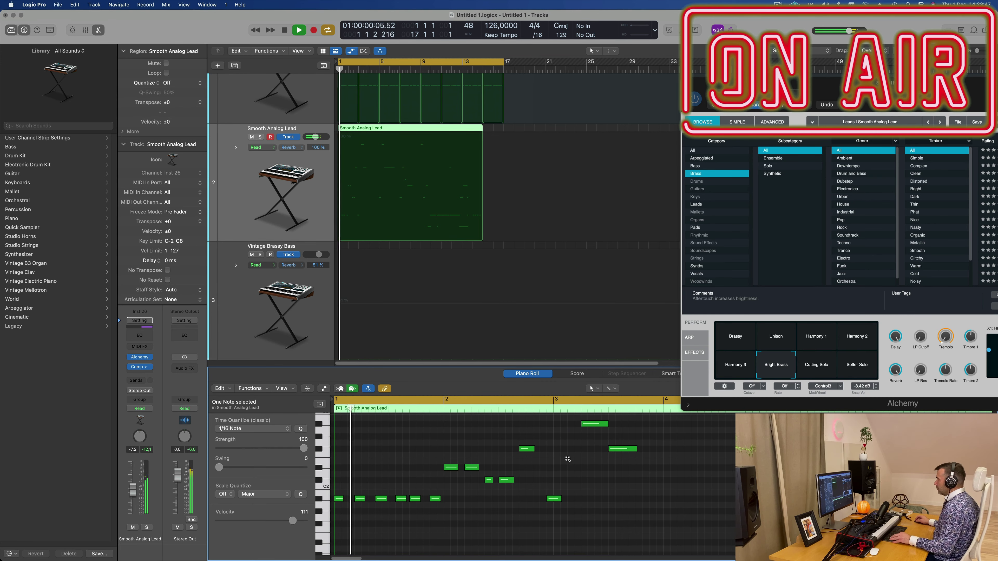
scroll(551, 471, "down", 1)
left_click_drag(526, 471, 559, 427)
left_click_drag(506, 501, 670, 506)
scroll(493, 527, "down", 1)
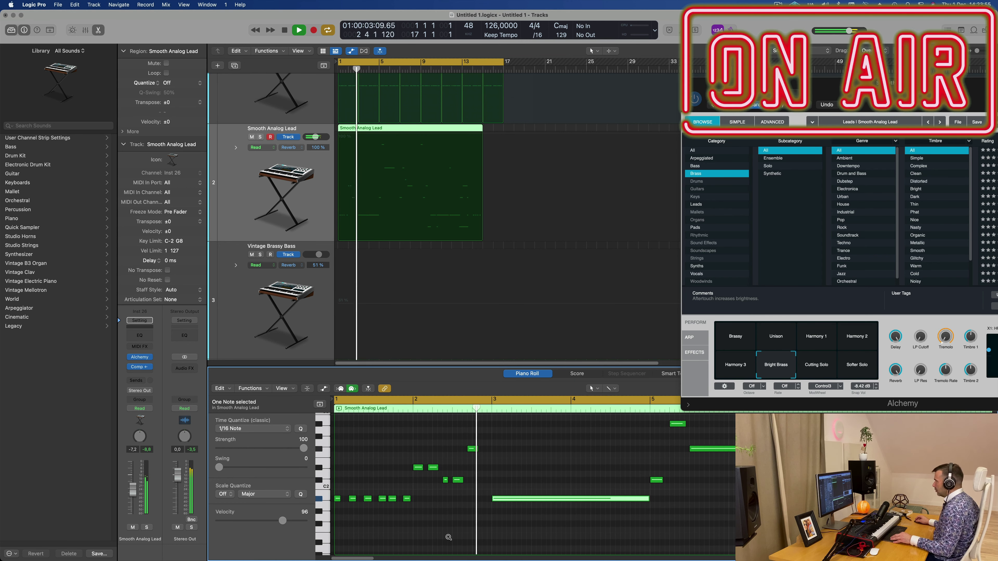
scroll(448, 537, "down", 1)
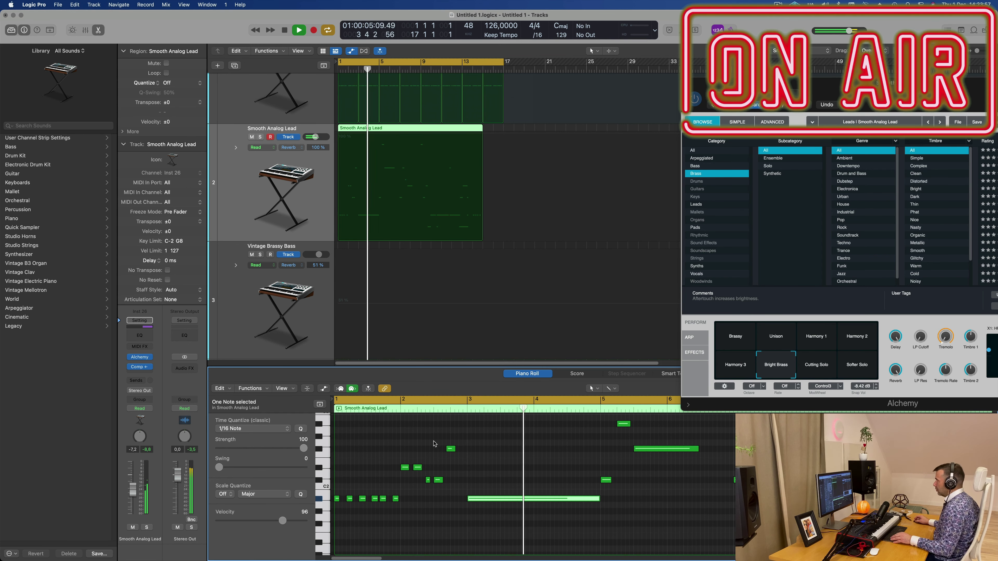
scroll(460, 318, "down", 1)
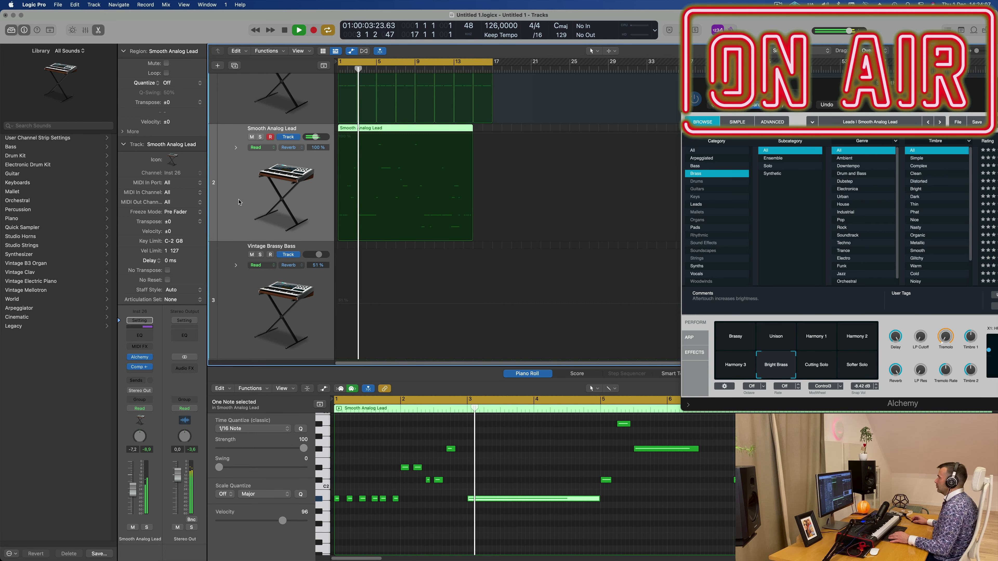
key("Return")
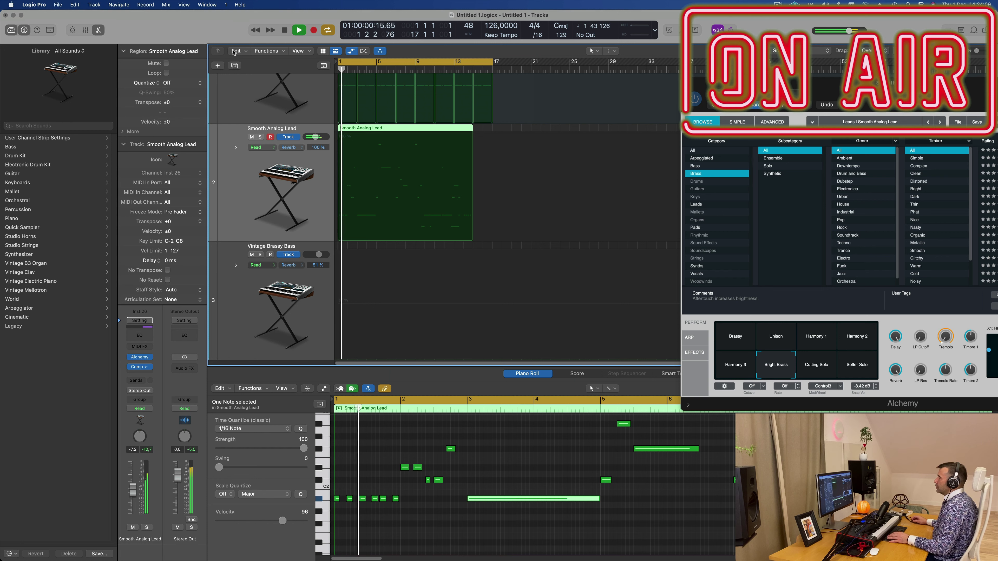
Duplicate the Smooth Analog Lead track and copy its melody region to bar 1 of the new track
key("super+d")
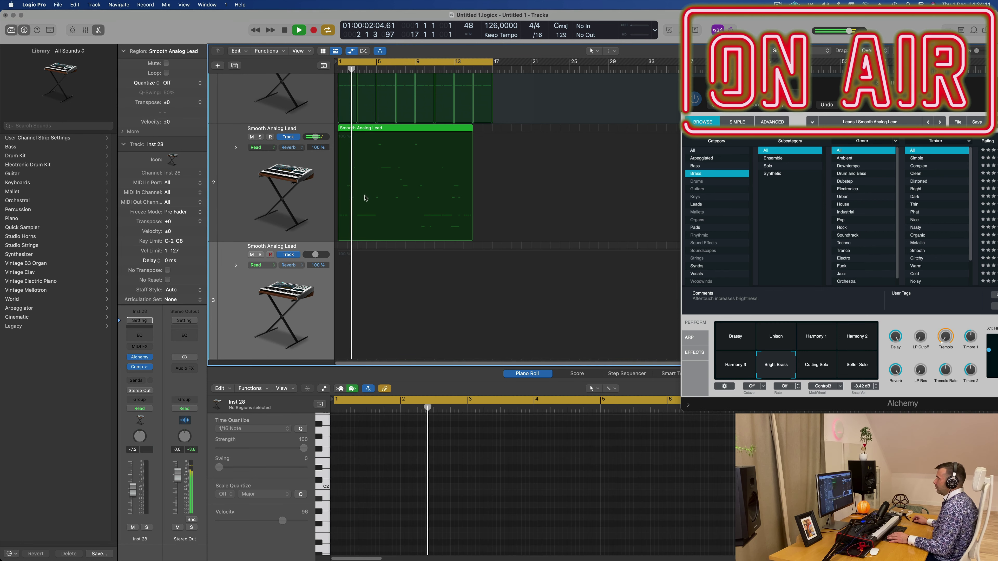
key("Return")
left_click_drag(383, 129, 382, 289)
key("space")
key("space")
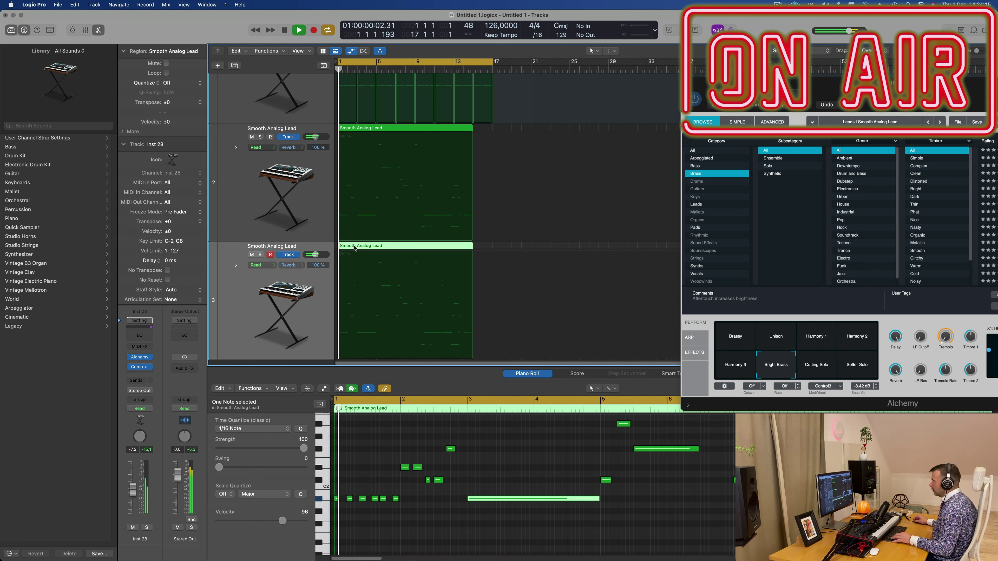
key("Return")
key("space")
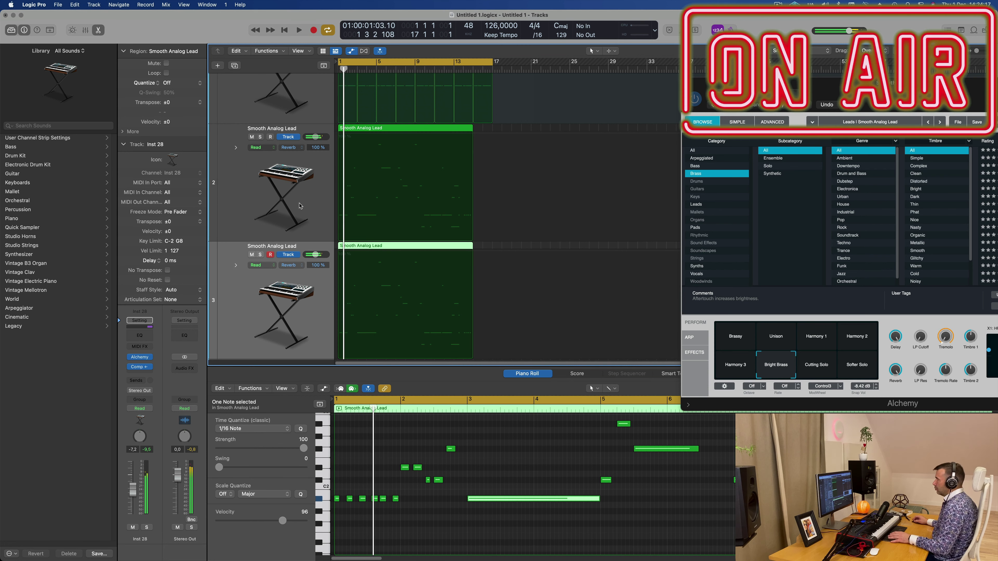
Delete the notes before bar 3 in the duplicated track's region and move the long low note to bar 1
left_click(289, 208)
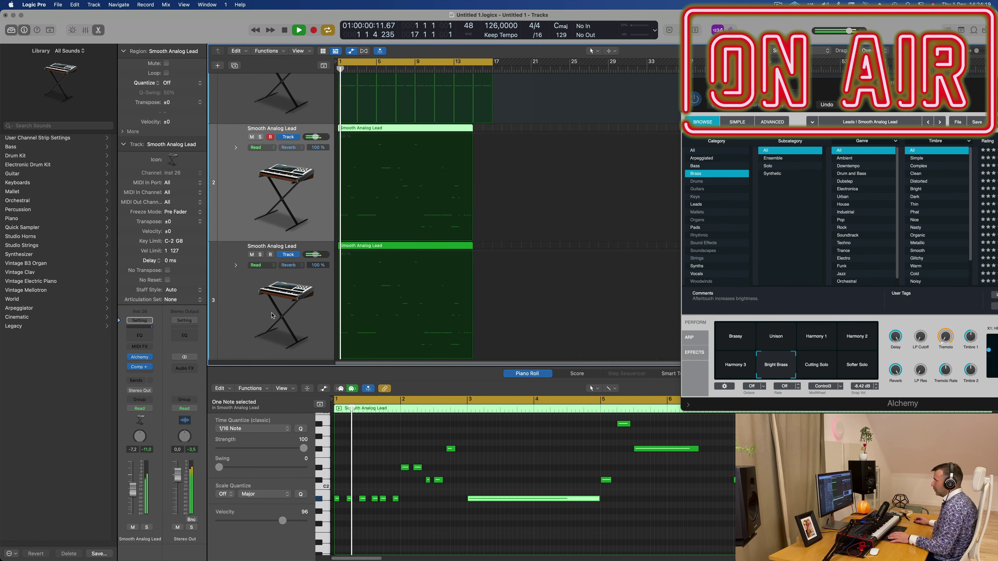
left_click(261, 341)
left_click_drag(467, 457, 333, 547)
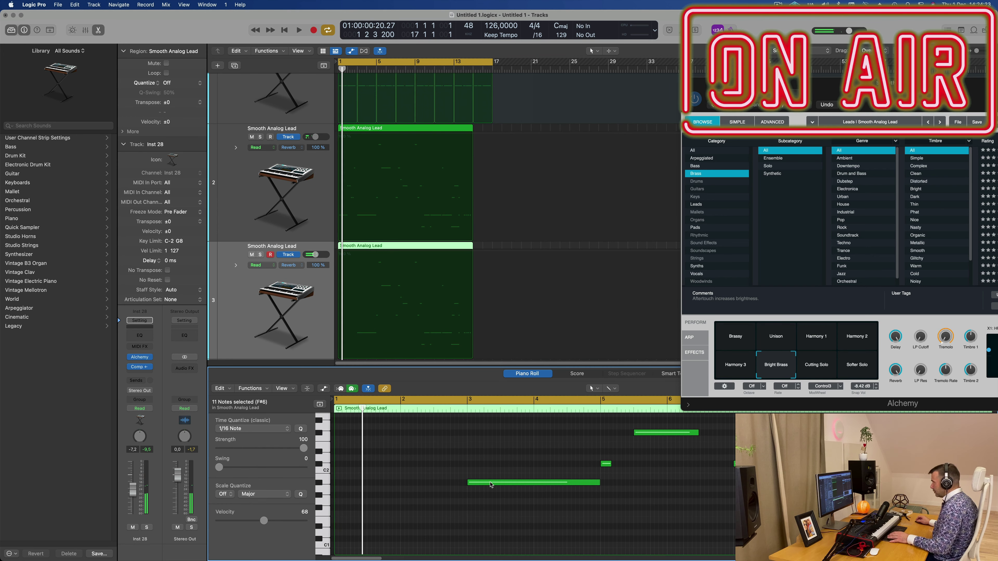
left_click_drag(491, 485, 355, 485)
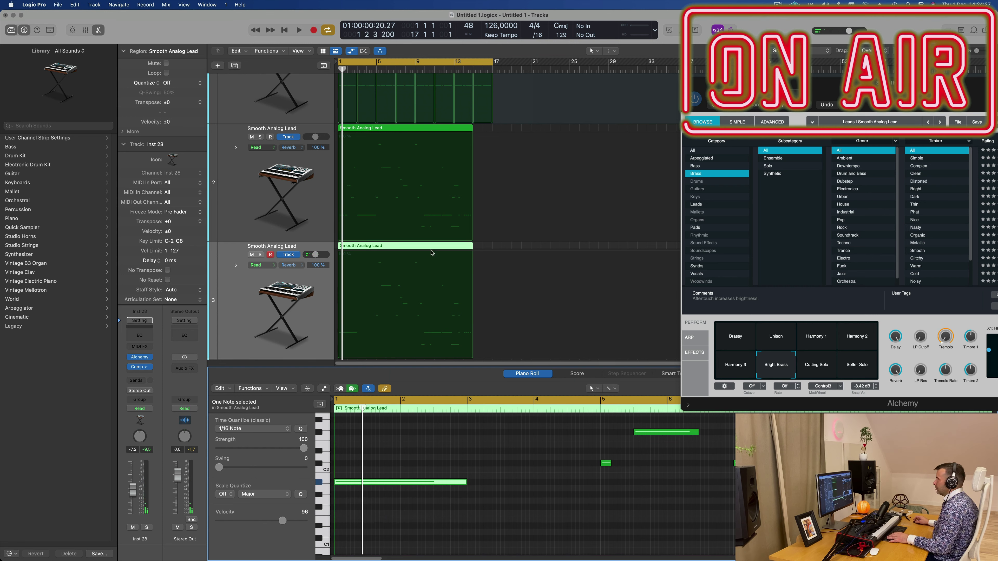
Split the duplicated track's Smooth Analog Lead region at bar 3 and delete the part after the split
key("space")
key("super+Left")
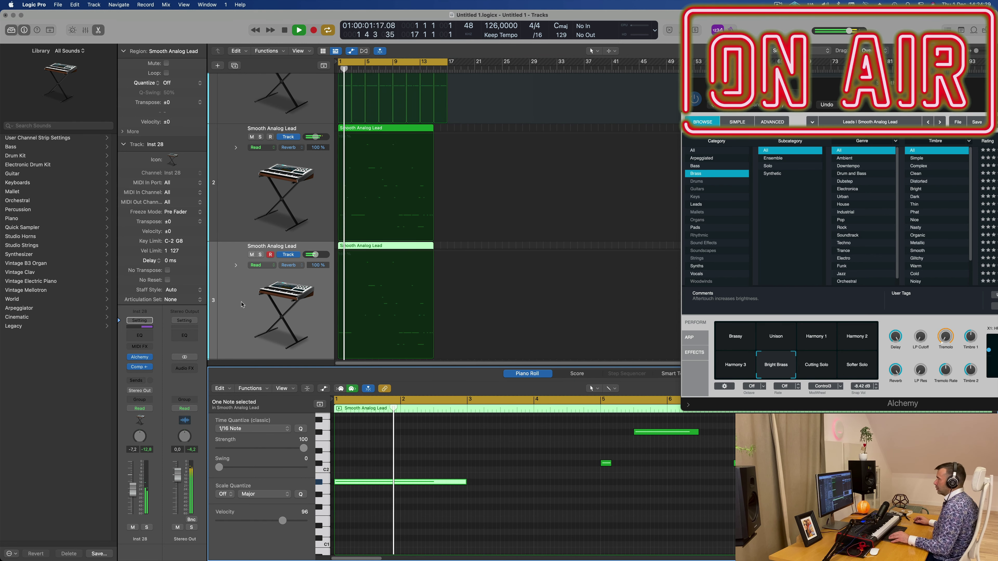
key("super+Right")
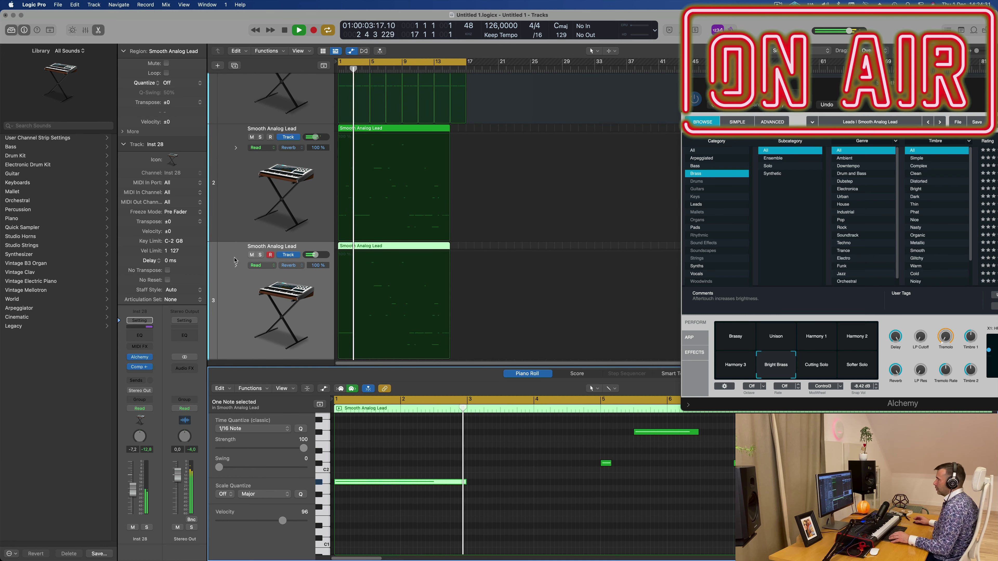
scroll(365, 261, "up", 6)
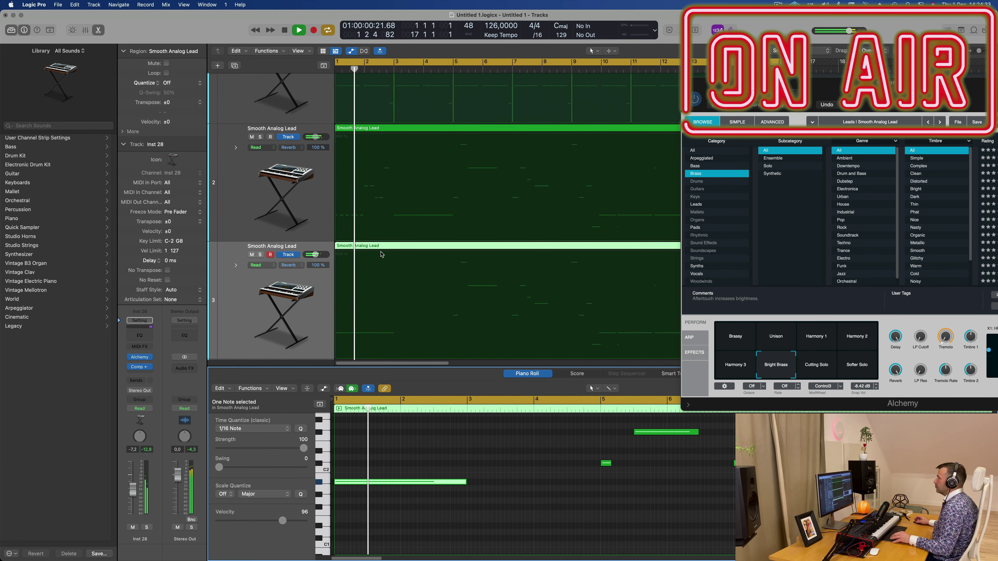
scroll(380, 255, "up", 4)
double_click(462, 246, "super")
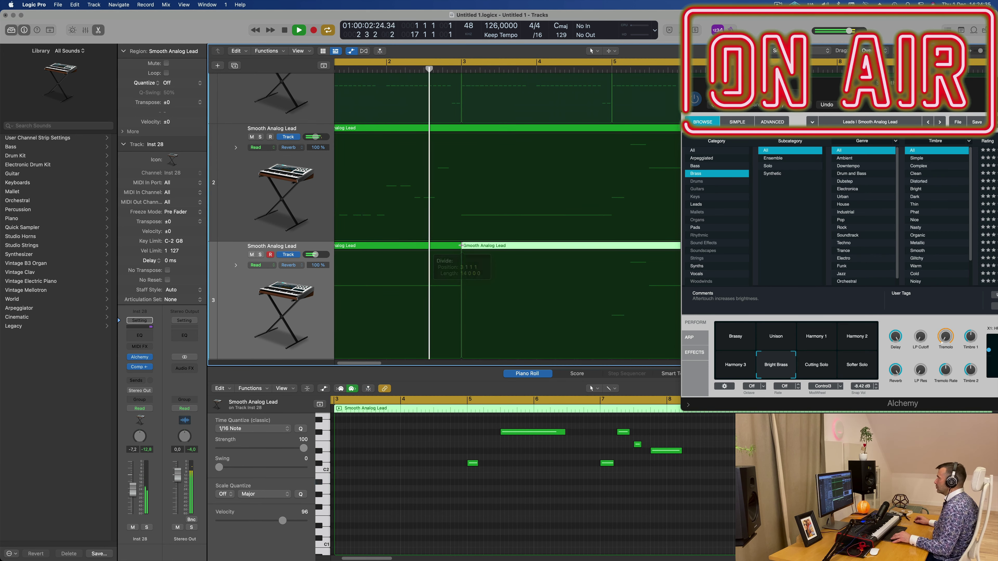
key("Delete")
scroll(392, 251, "down", 4)
key("space")
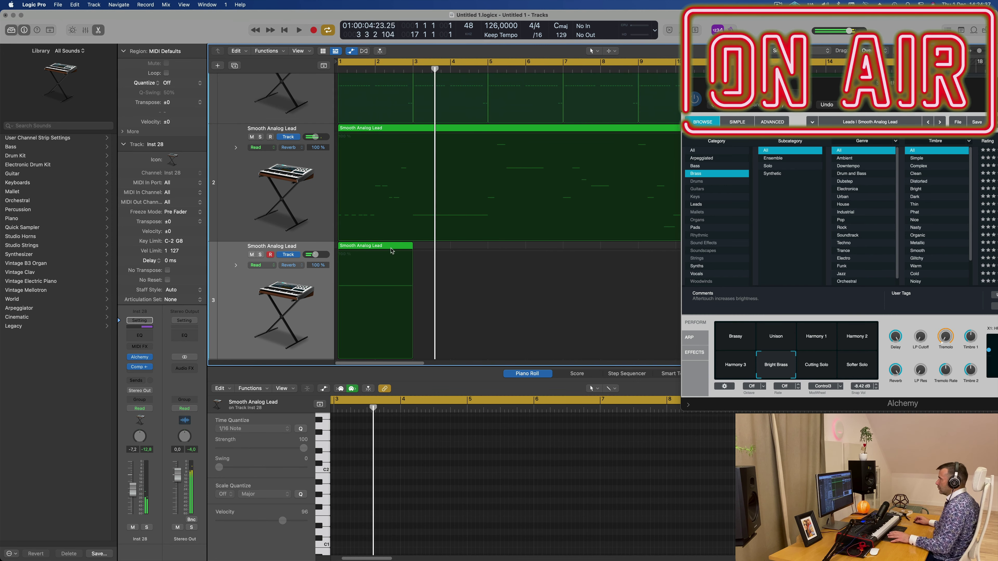
Copy the two-bar long-note region to bar 3 of the duplicated track and play the result
key("space")
left_click(391, 251)
scroll(387, 248, "down", 3)
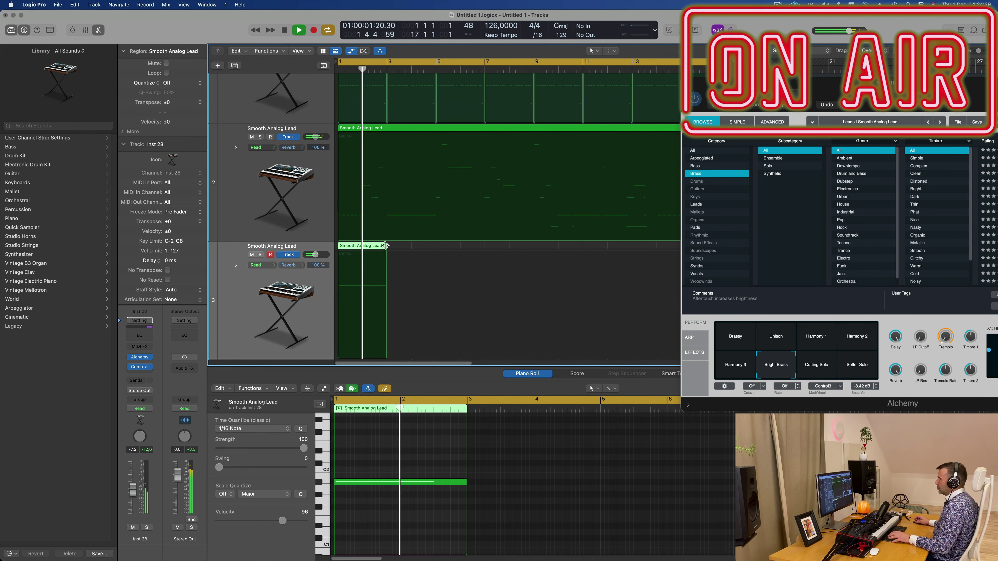
key("space")
scroll(386, 246, "down", 8)
scroll(368, 246, "up", 6)
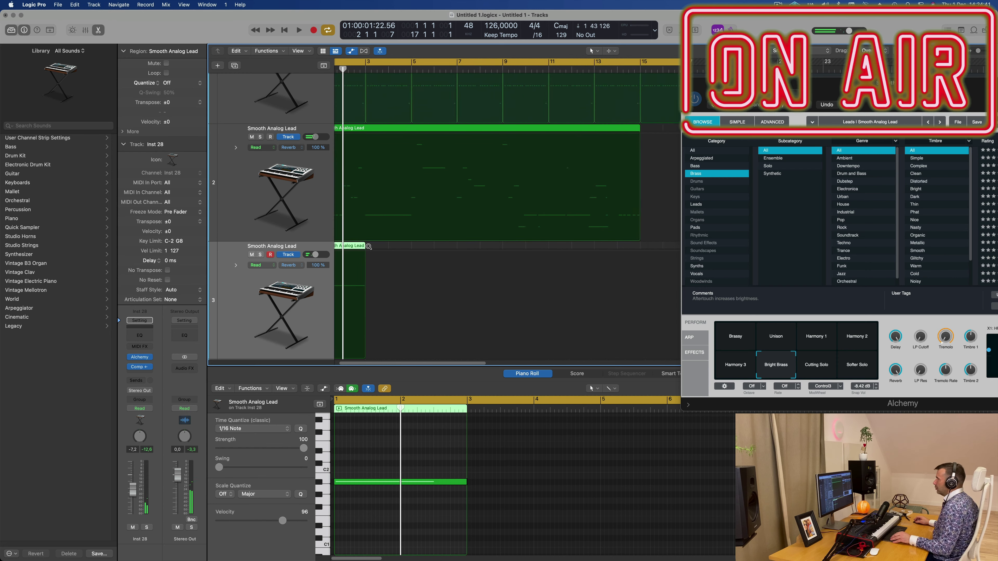
left_click_drag(359, 249, 411, 250)
key("space")
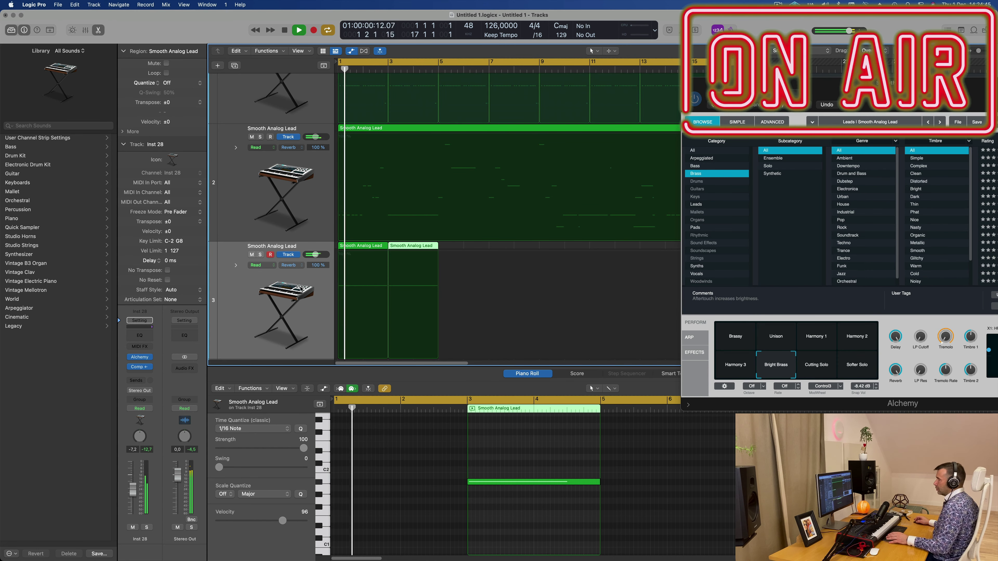
Replay the two long-note regions on the duplicated Smooth Analog Lead track and delete both of them
left_click(235, 292)
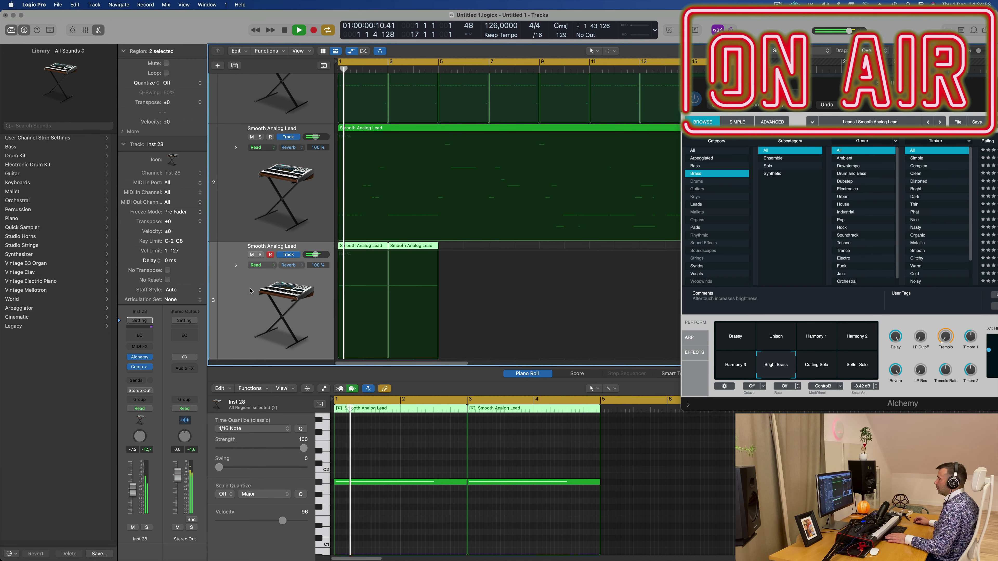
key("space")
left_click(448, 482)
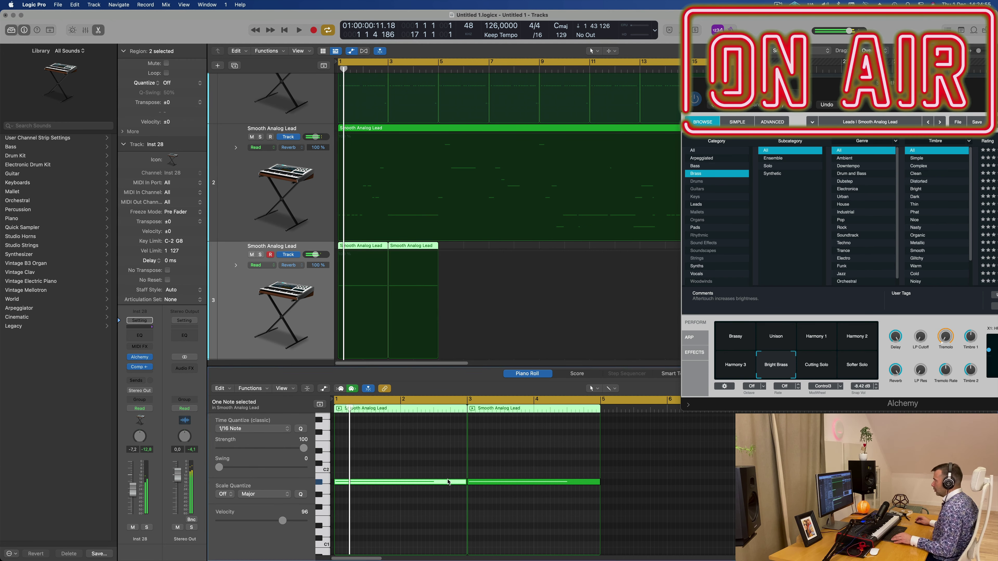
scroll(420, 172, "down", 2)
key("space")
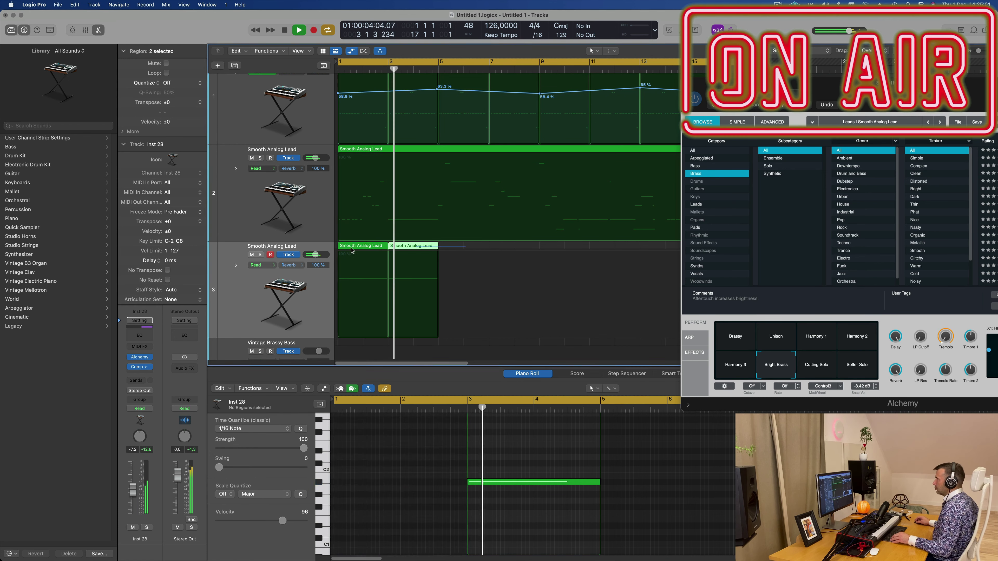
key("Delete")
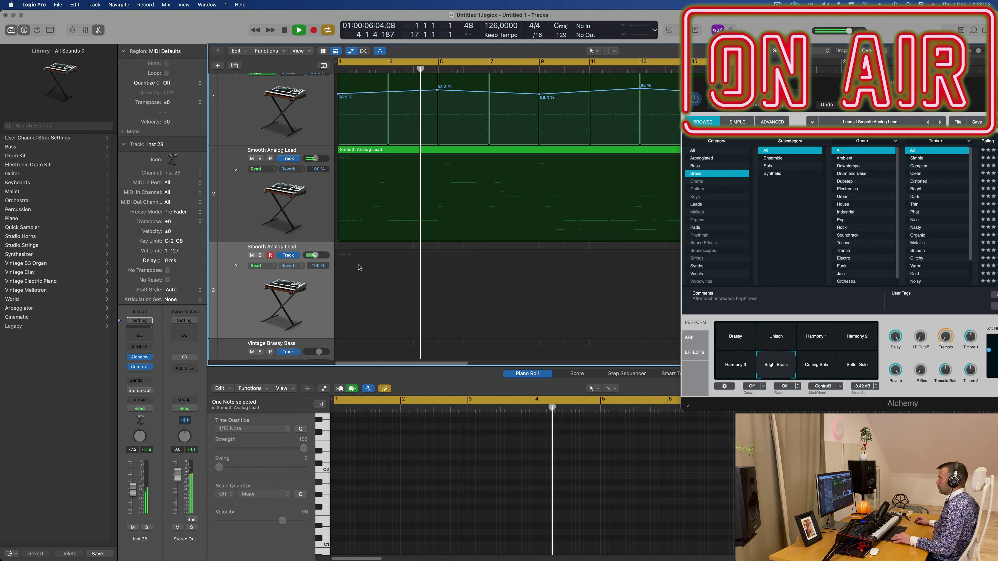
scroll(358, 261, "down", 1)
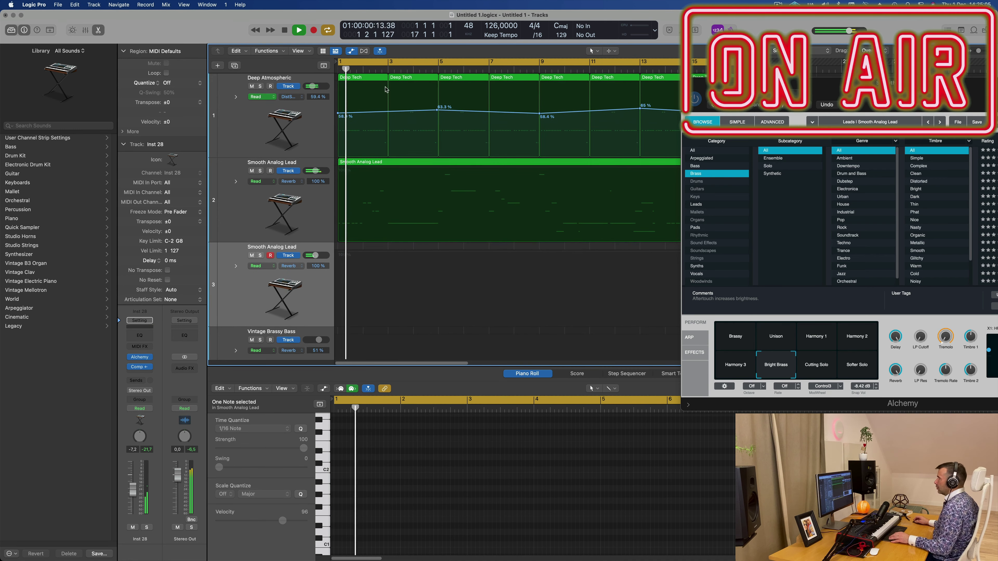
Copy the first Deep Tech region with its automation from the Deep Atmospheric track to bar 1 of the duplicated Smooth Analog Lead track
left_click(369, 79)
scroll(369, 80, "down", 1)
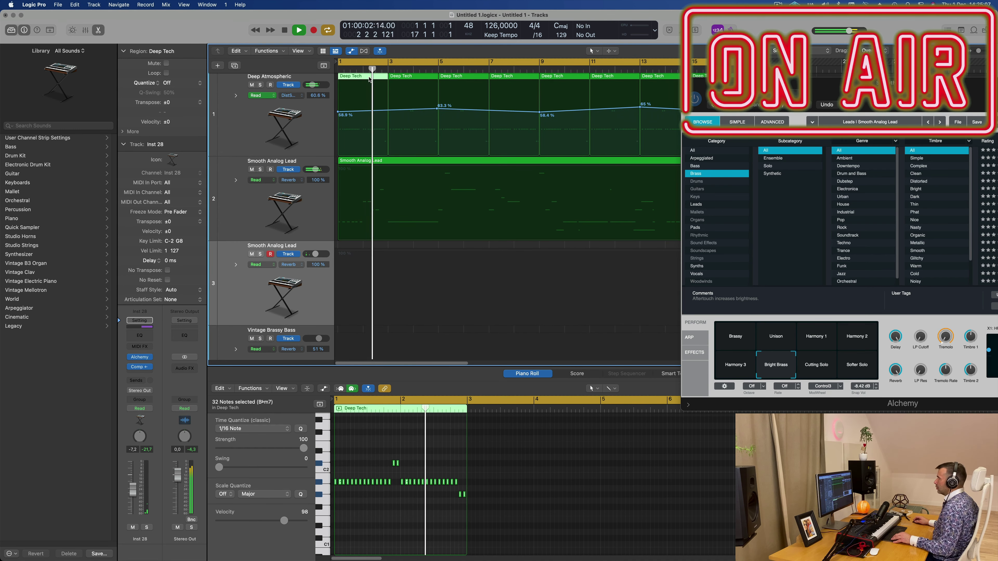
left_click_drag(368, 79, 353, 283)
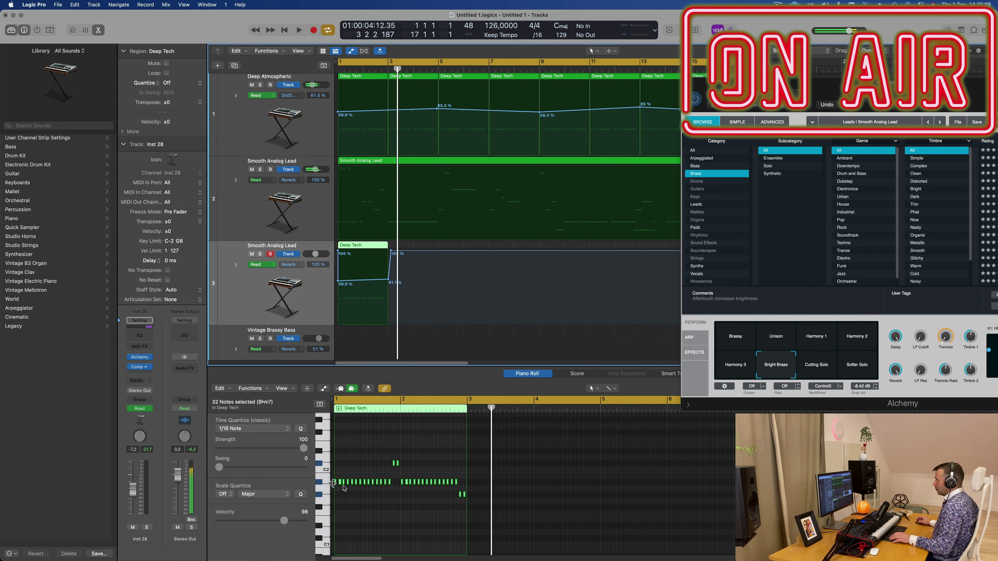
Delete the repeated low notes in bar 1 of the copied Deep Tech region, keeping only the first one
scroll(381, 495, "up", 3)
left_click_drag(392, 479, 344, 499)
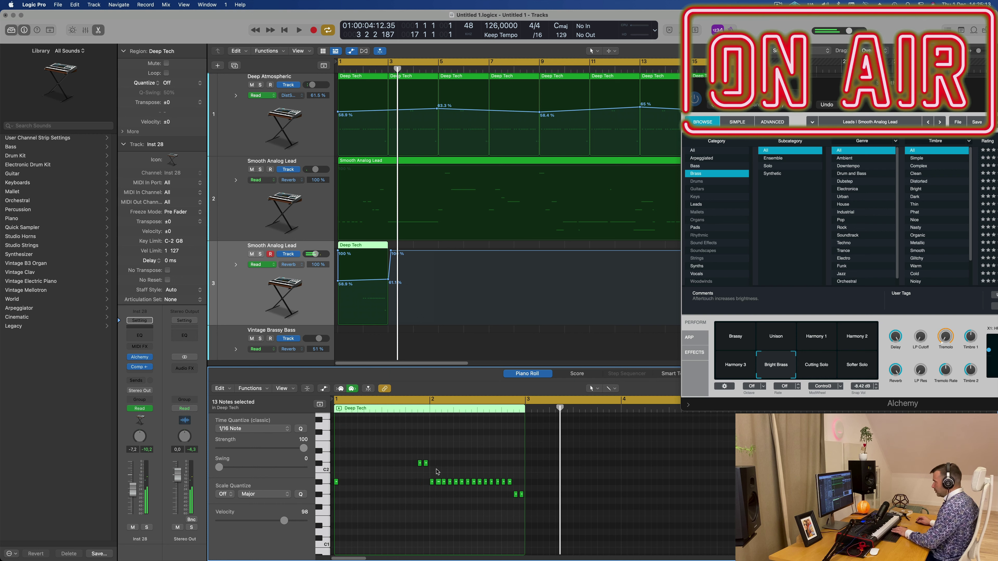